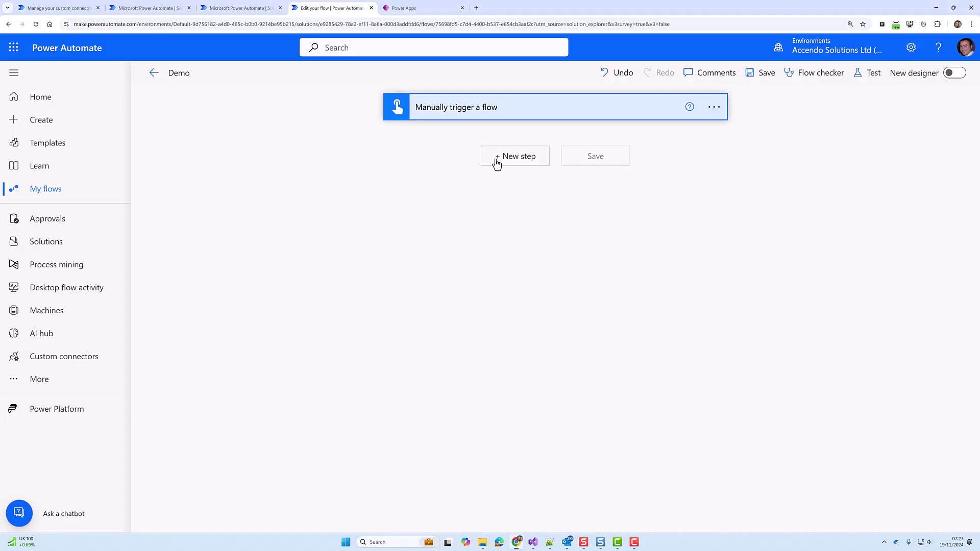
Step: Add a Dataverse List rows step below the trigger using the People table
{"action": "left_click", "coordinate": [494, 159]}
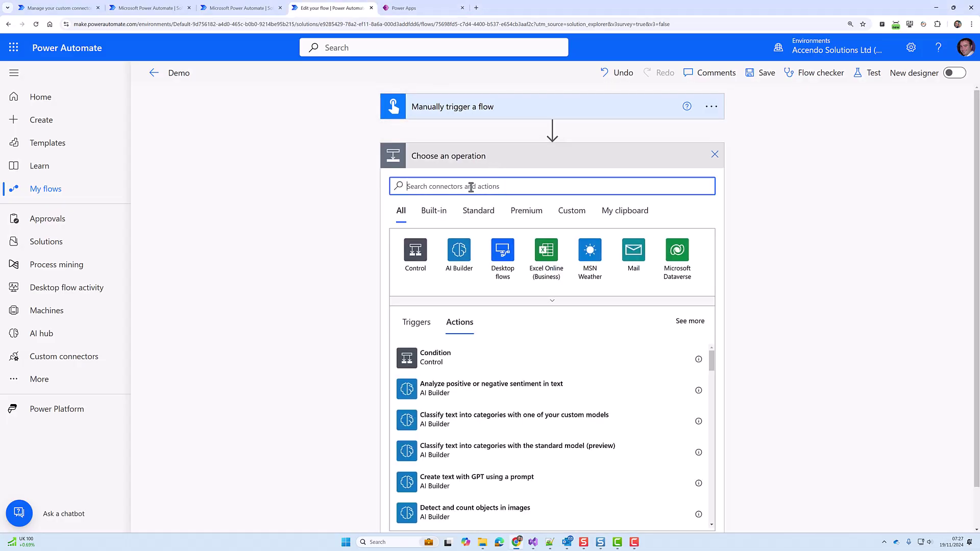
{"action": "type", "text": "list rows"}
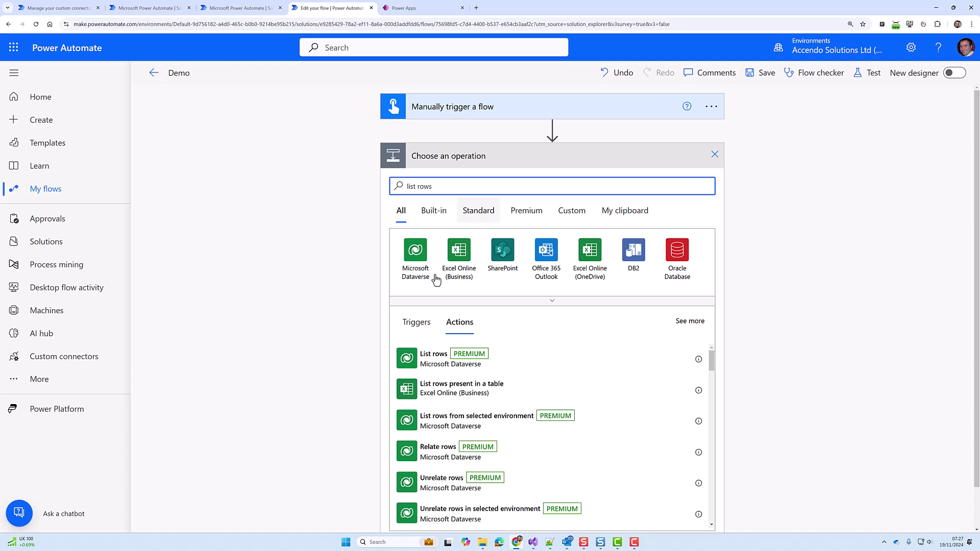
{"action": "left_click", "coordinate": [420, 358]}
{"action": "left_click", "coordinate": [503, 186]}
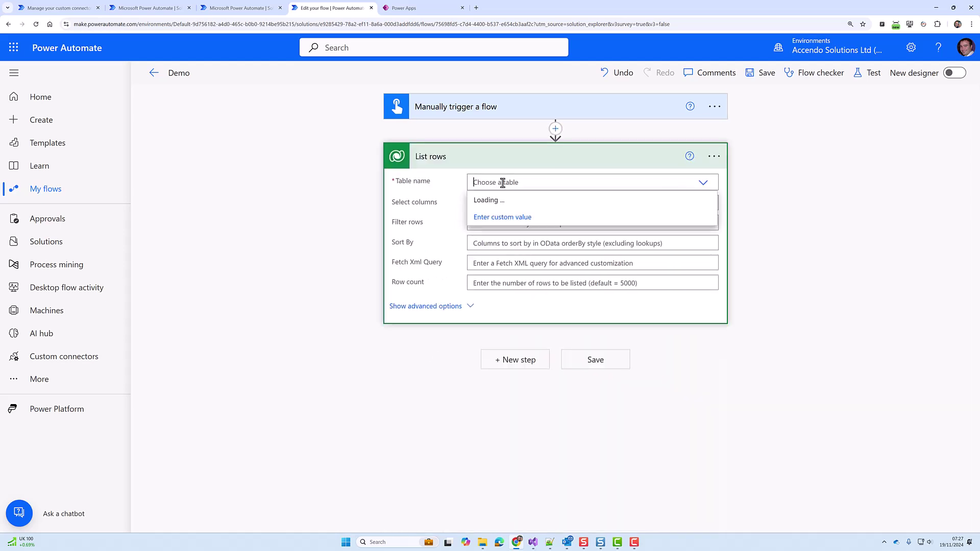
{"action": "type", "text": "people"}
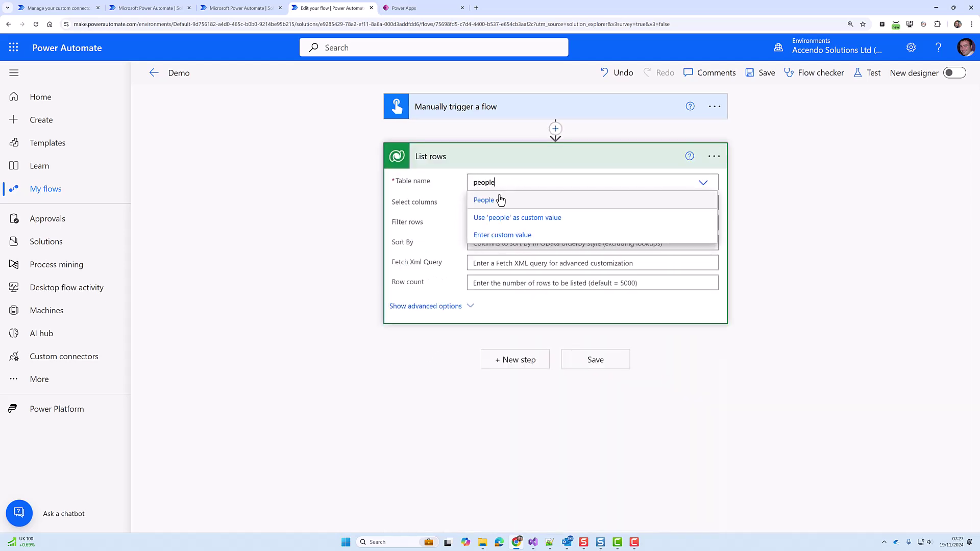
{"action": "left_click", "coordinate": [493, 199]}
Step: Limit List rows to the createdon column with row count 1, and save the flow
{"action": "type", "text": "createdon"}
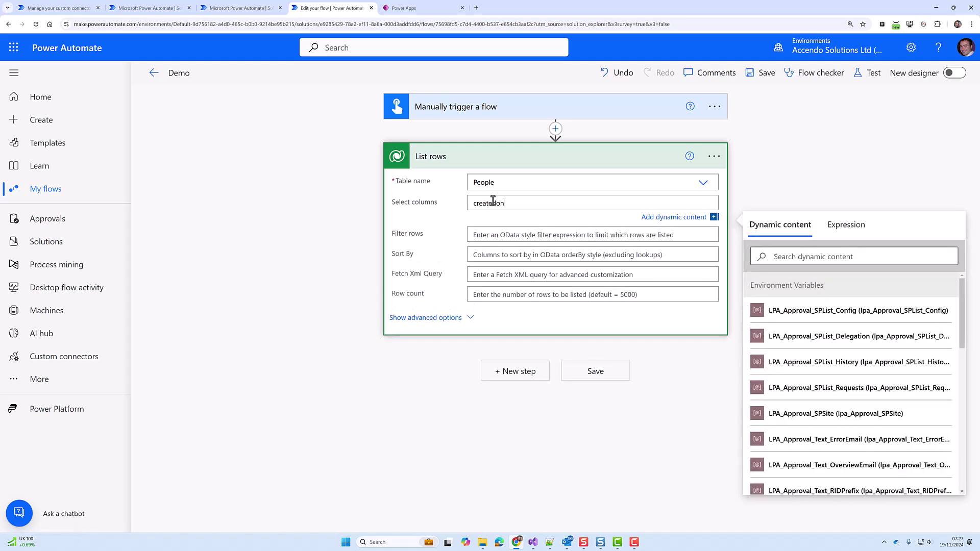
{"action": "left_click", "coordinate": [506, 295]}
{"action": "type", "text": "1"}
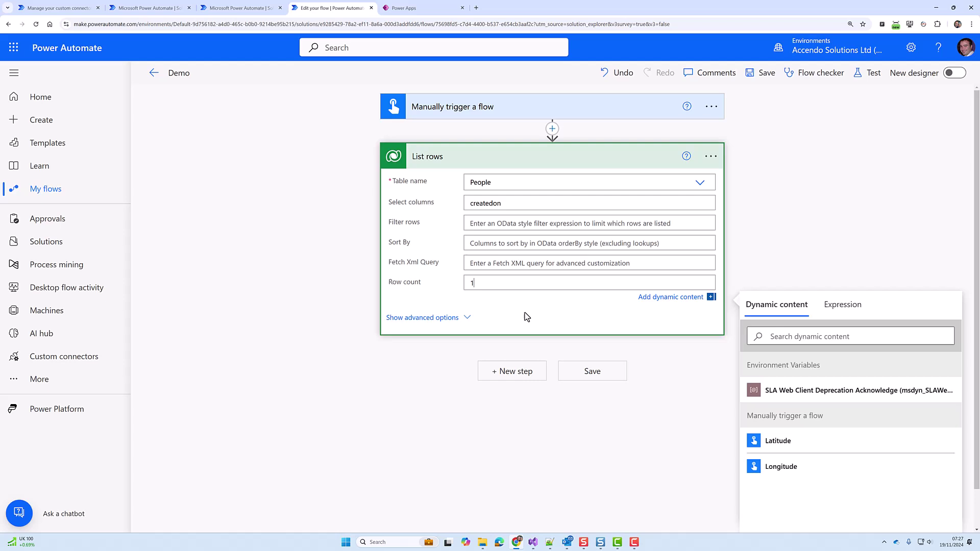
{"action": "left_click", "coordinate": [588, 371]}
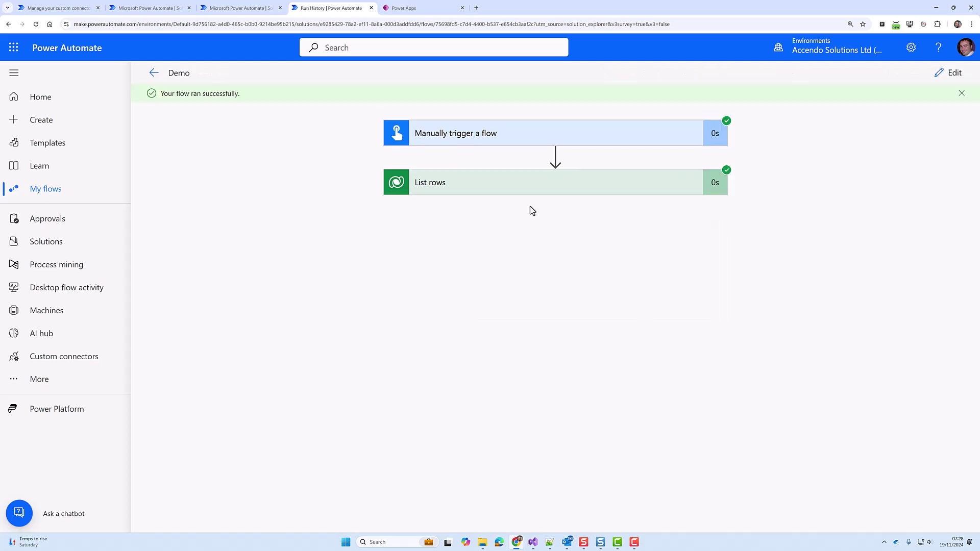
Step: Download the List rows run output and copy the one People record under value
{"action": "left_click", "coordinate": [521, 192]}
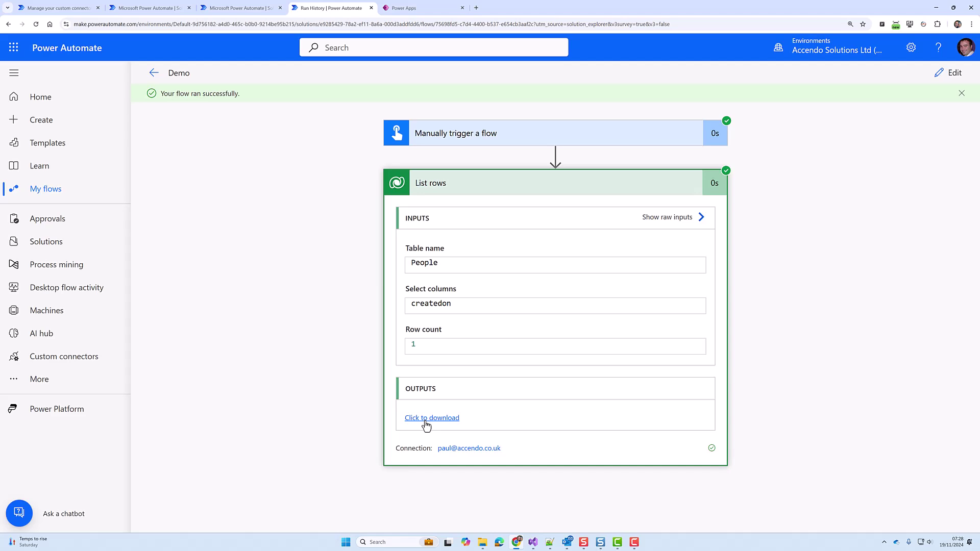
{"action": "left_click", "coordinate": [428, 418]}
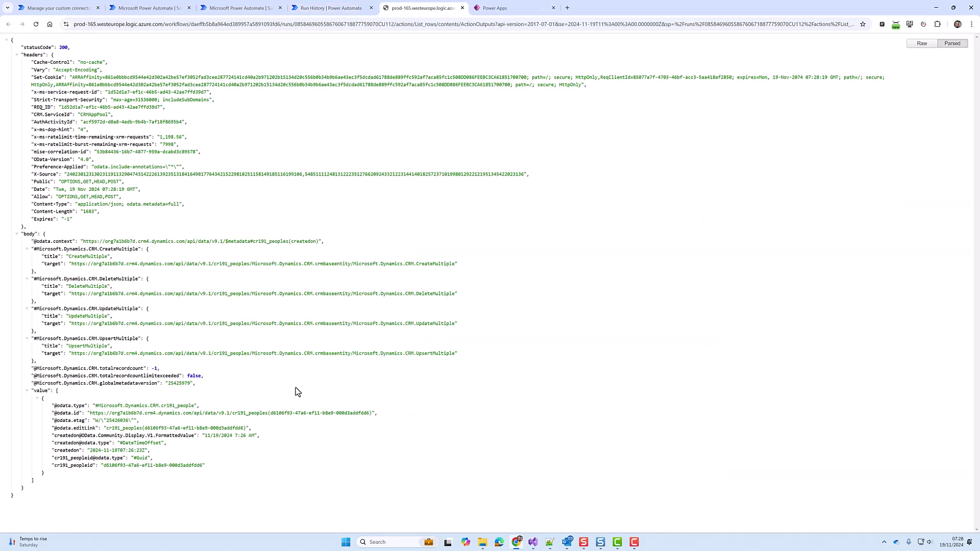
{"action": "left_click_drag", "start_coordinate": [34, 481], "coordinate": [58, 392]}
{"action": "right_click", "coordinate": [59, 413]}
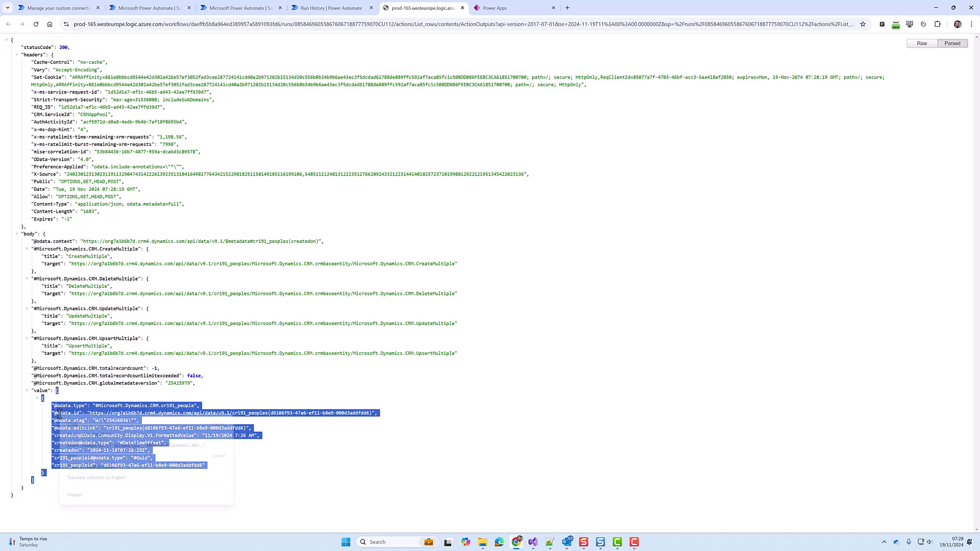
{"action": "left_click", "coordinate": [79, 426]}
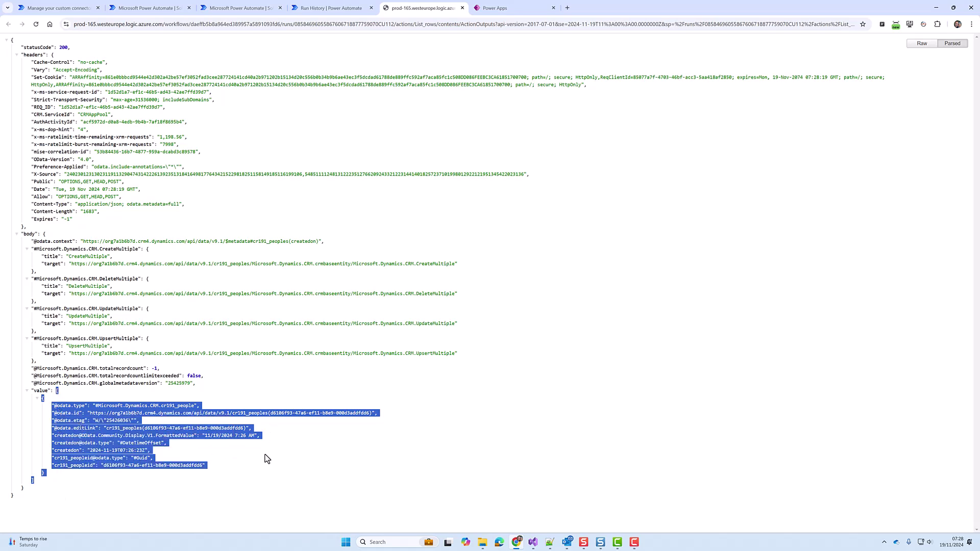
Step: In Notepad++, add an 'Address:' line holding the environment URL below the pasted JSON
{"action": "key", "text": "alt+Tab"}
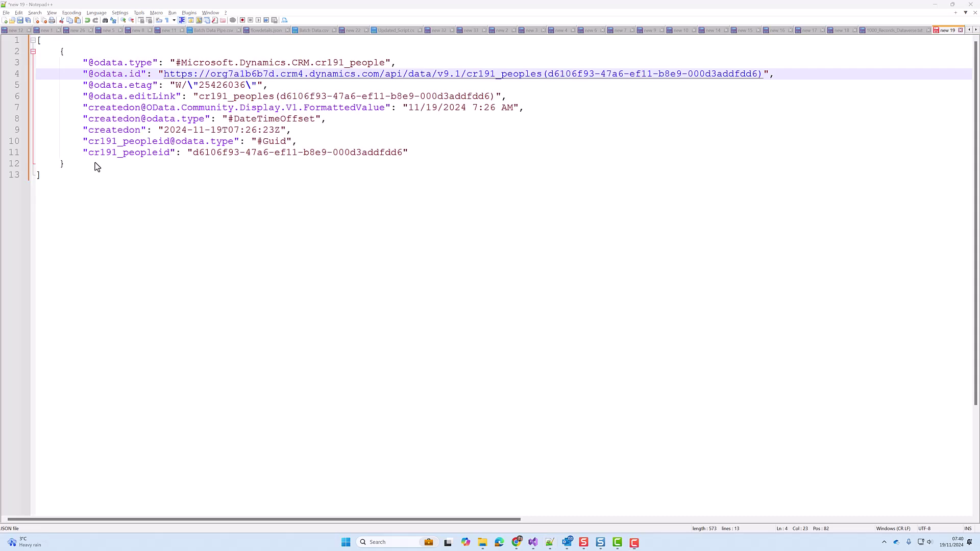
{"action": "left_click", "coordinate": [161, 74]}
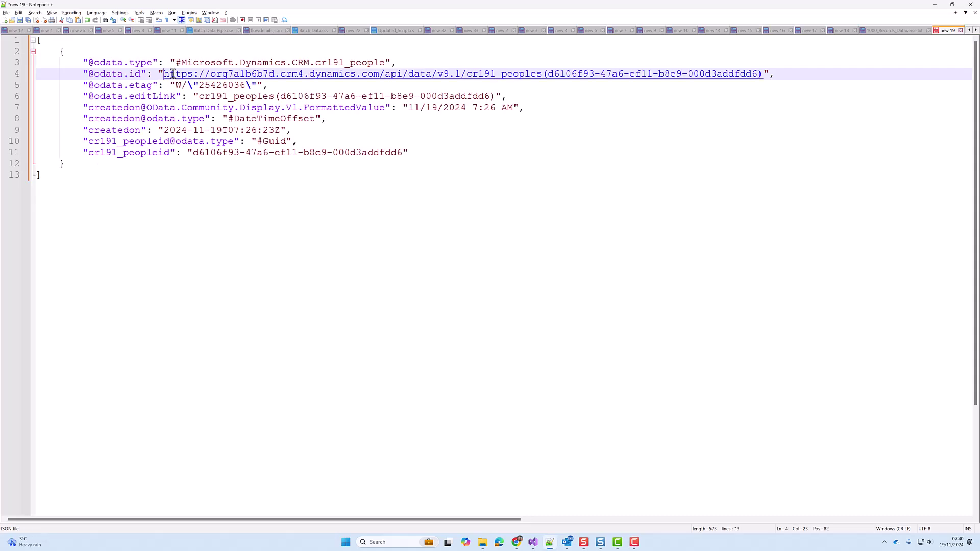
{"action": "left_click_drag", "start_coordinate": [164, 74], "coordinate": [380, 74]}
{"action": "left_click", "coordinate": [132, 182]}
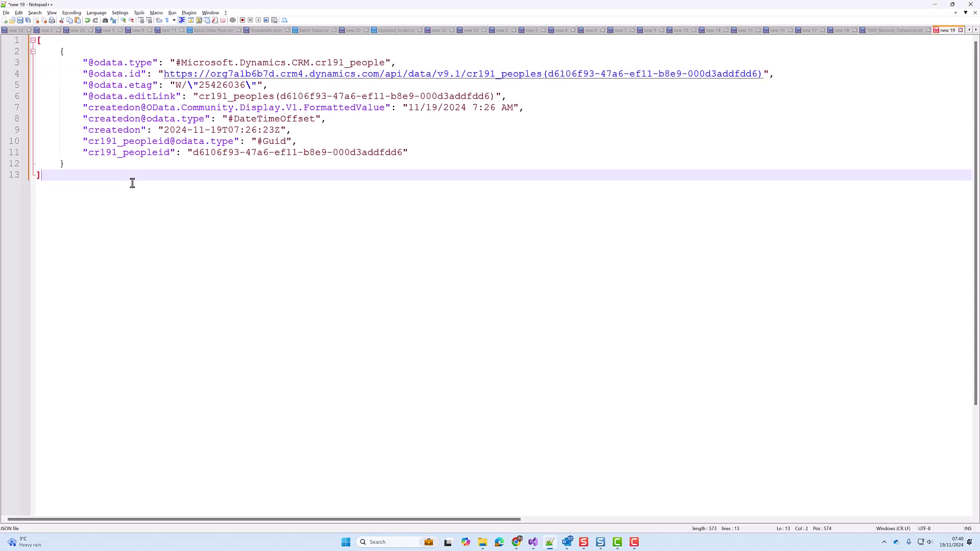
{"action": "key", "text": "Return"}
{"action": "key", "text": "Return"}
{"action": "type", "text": "Address:"}
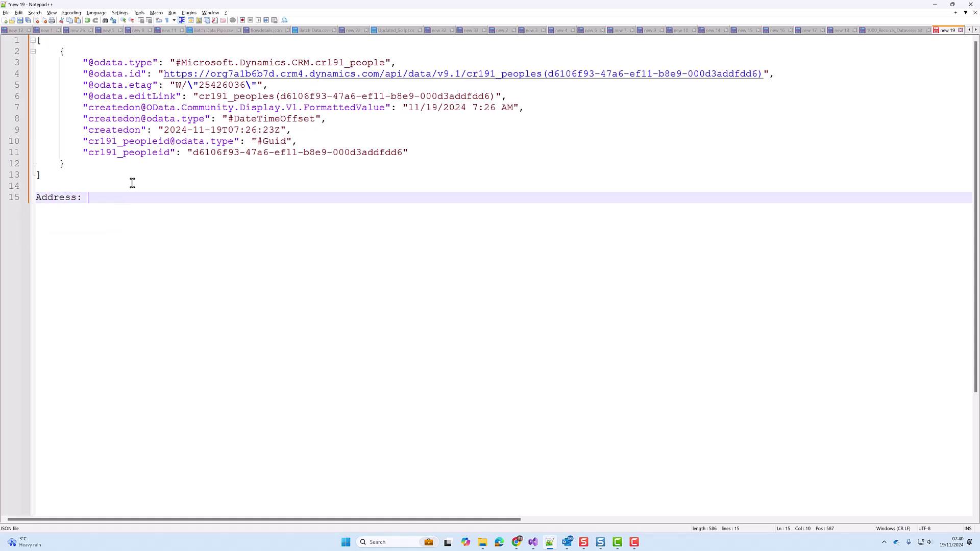
{"action": "key", "text": "ctrl+v"}
Step: Add a 'Table' line with cr191_peoples, then search 'inv' in the flow's operations
{"action": "key", "text": "Return"}
{"action": "type", "text": "Table"}
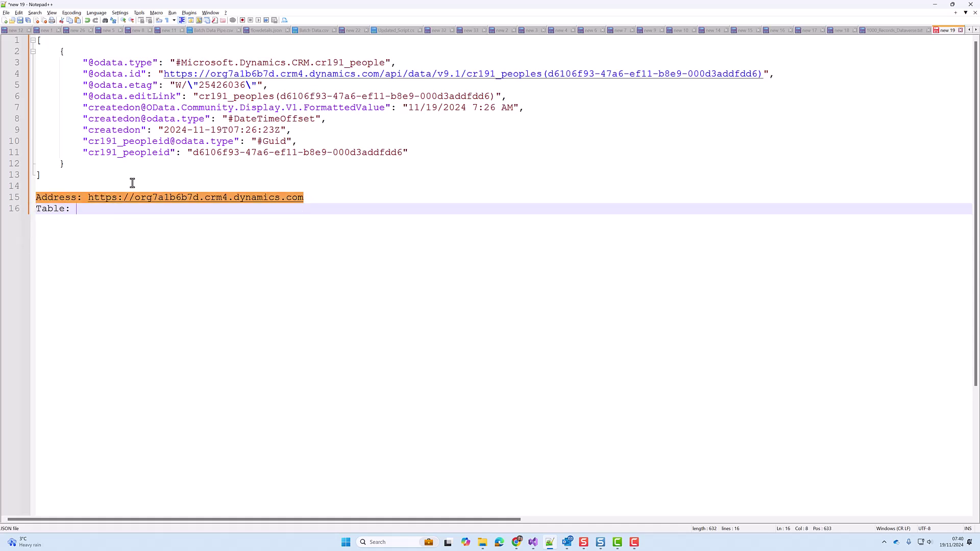
{"action": "double_click", "coordinate": [539, 75]}
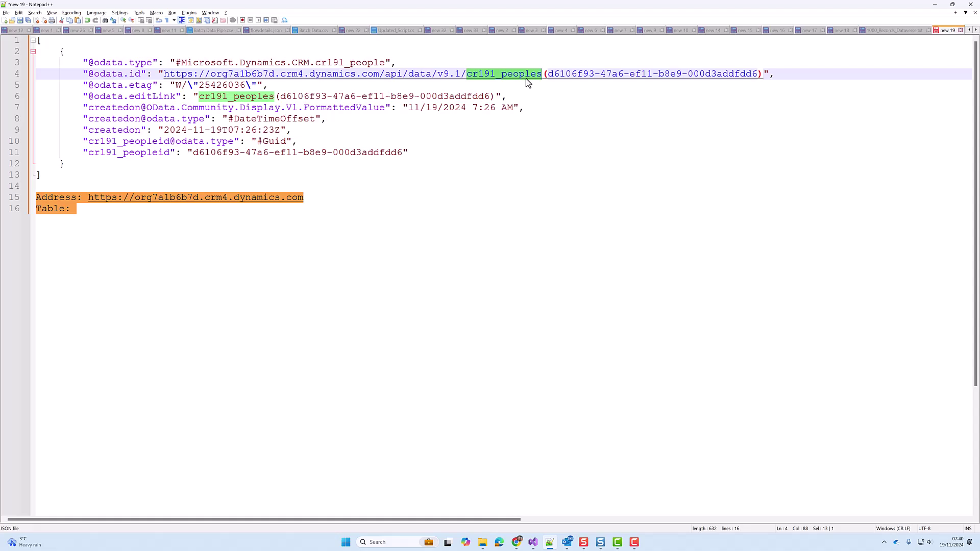
{"action": "left_click", "coordinate": [150, 209]}
{"action": "key", "text": "ctrl+v"}
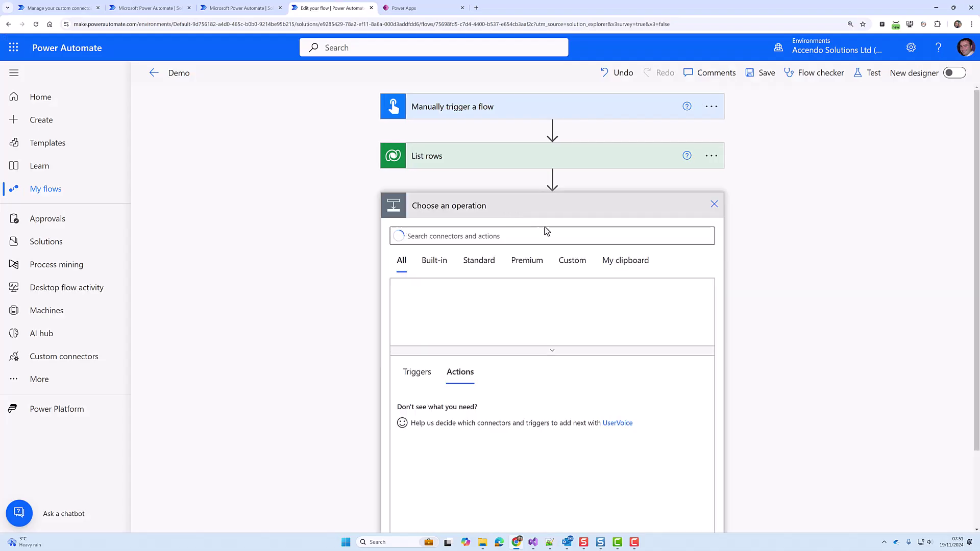
{"action": "left_click", "coordinate": [570, 236]}
{"action": "type", "text": "invoke"}
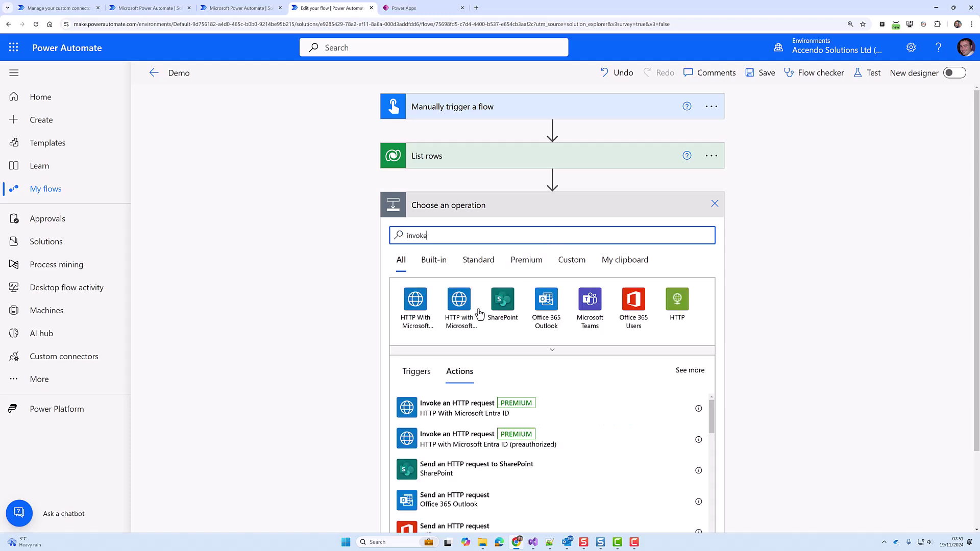
Step: Add Invoke an HTTP request and create a new connection with the environment address as both URLs
{"action": "left_click", "coordinate": [469, 421]}
{"action": "left_click", "coordinate": [714, 205]}
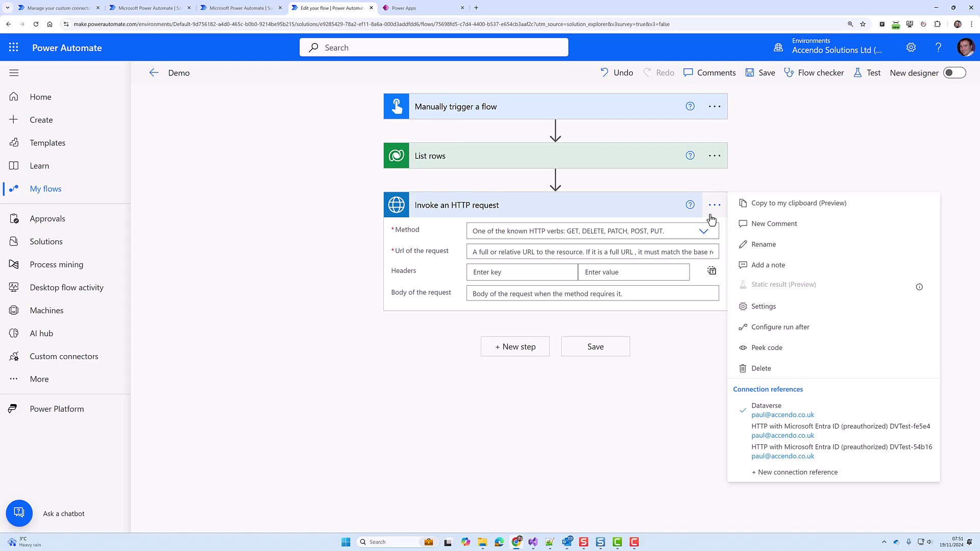
{"action": "left_click", "coordinate": [762, 473]}
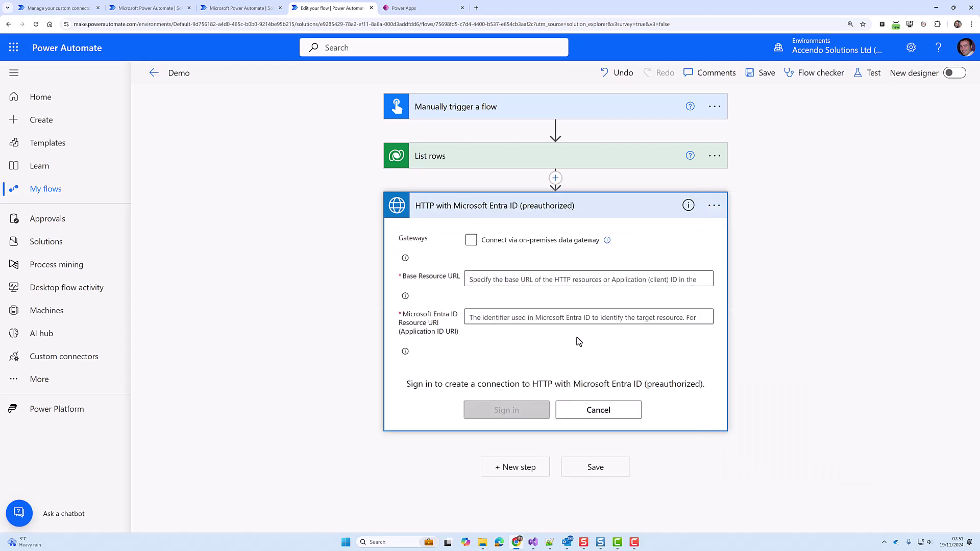
{"action": "left_click", "coordinate": [482, 278]}
{"action": "key", "text": "alt+Tab"}
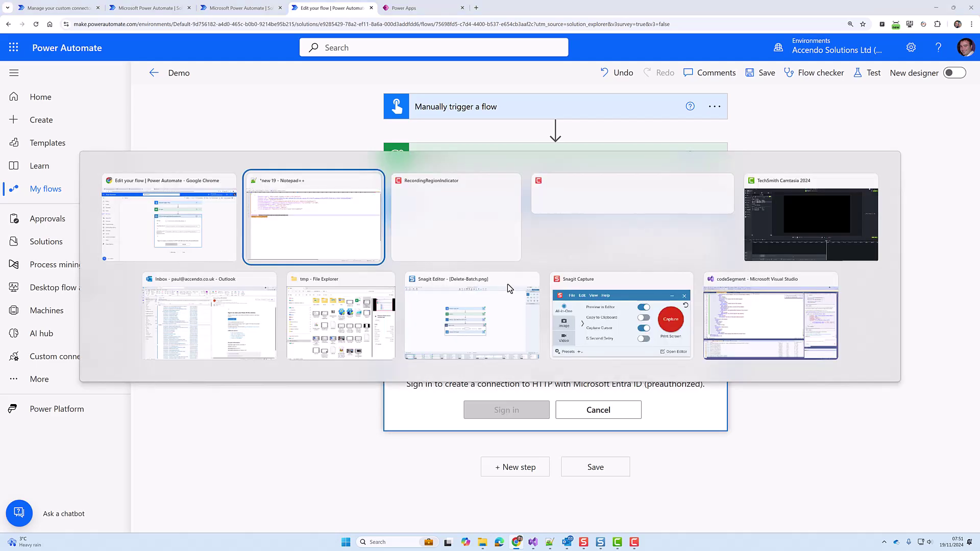
{"action": "left_click_drag", "start_coordinate": [315, 195], "coordinate": [88, 197]}
{"action": "key", "text": "alt+Tab"}
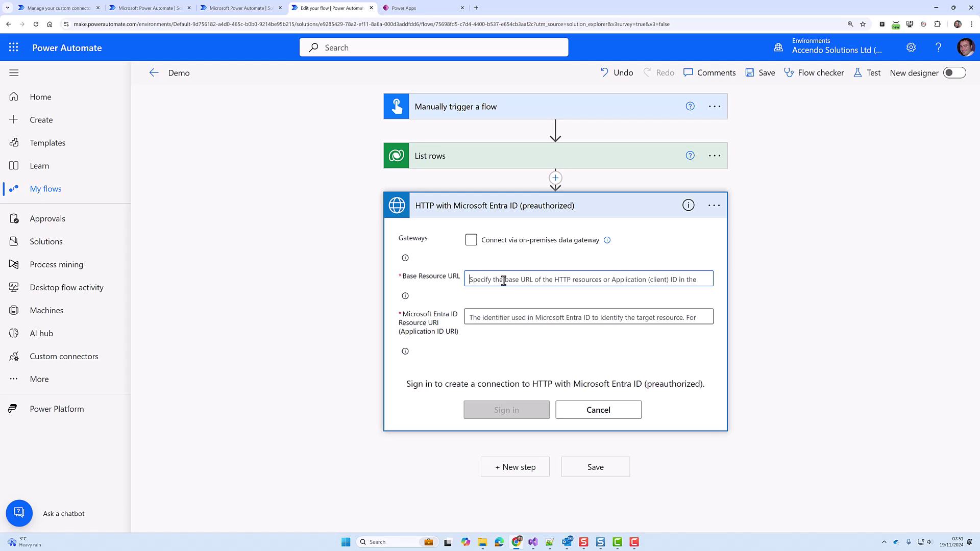
{"action": "key", "text": "ctrl+v"}
{"action": "left_click", "coordinate": [505, 314]}
{"action": "key", "text": "ctrl+v"}
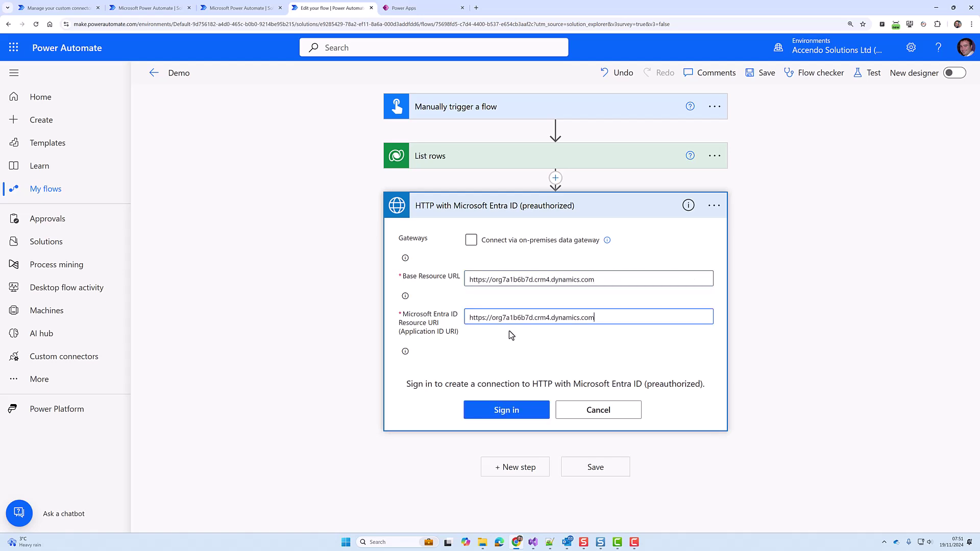
{"action": "left_click", "coordinate": [517, 413]}
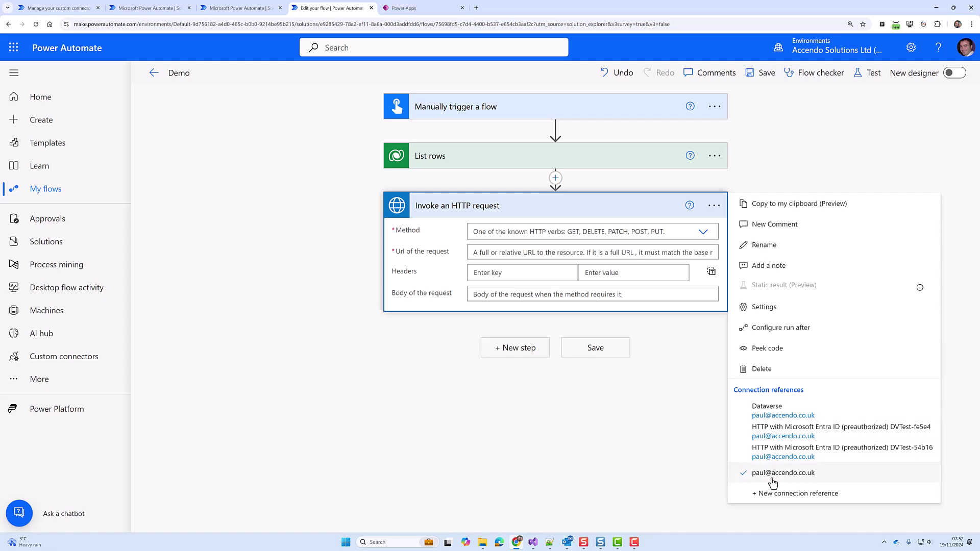
Step: Remove the temporary Invoke an HTTP request step from the flow
{"action": "left_click", "coordinate": [709, 458]}
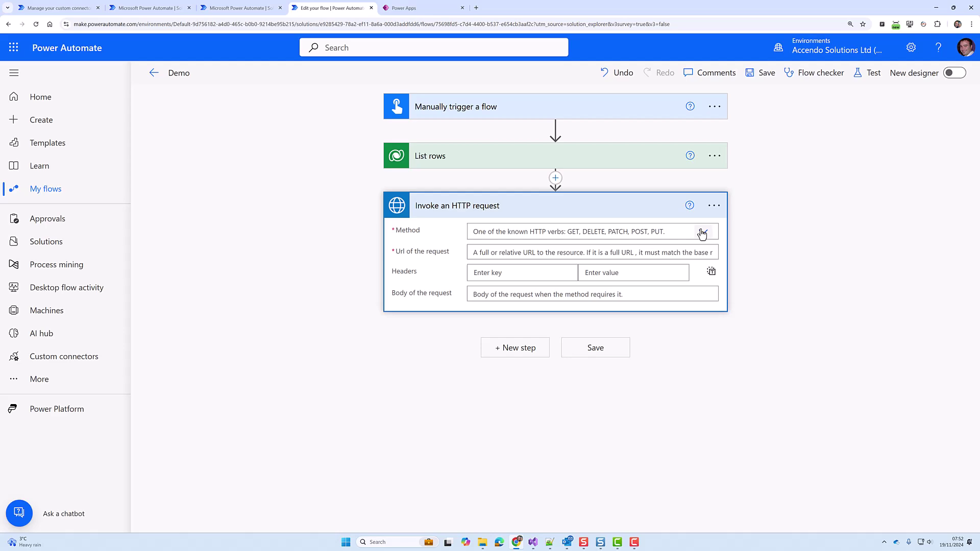
{"action": "left_click", "coordinate": [713, 205]}
{"action": "left_click", "coordinate": [764, 377]}
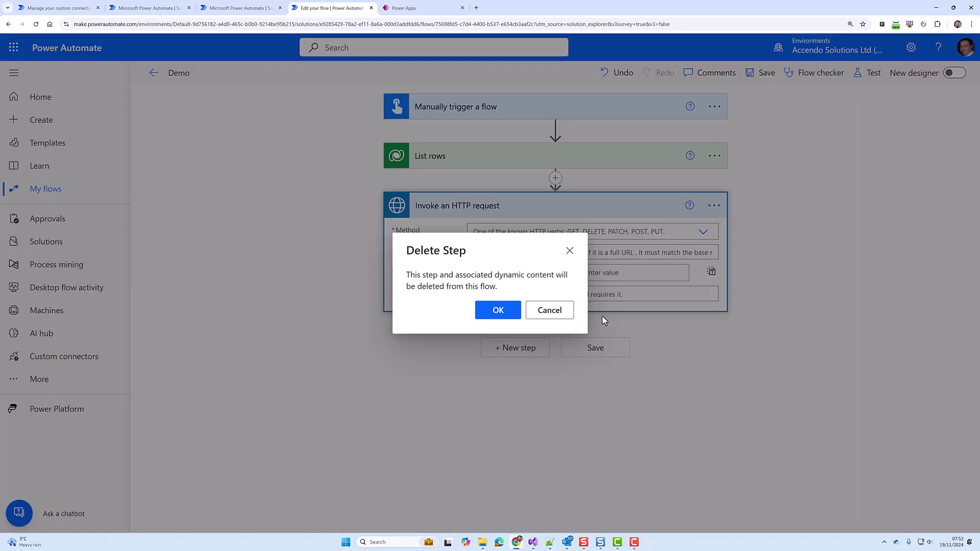
{"action": "left_click", "coordinate": [498, 311]}
Step: Change the HTTP connection reference's display name to 'Dataverse Demo' and save the change
{"action": "key", "text": "ctrl+w"}
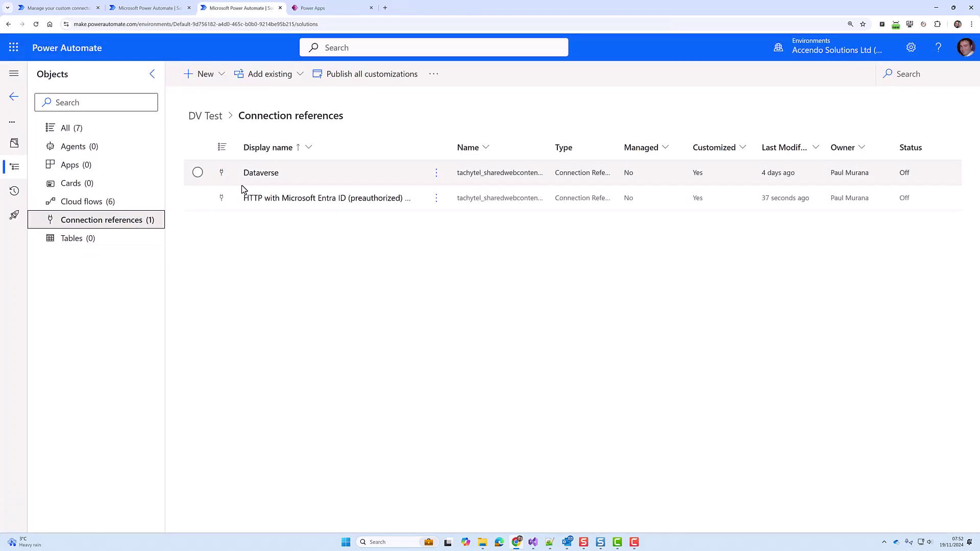
{"action": "left_click", "coordinate": [437, 198]}
{"action": "left_click", "coordinate": [452, 219]}
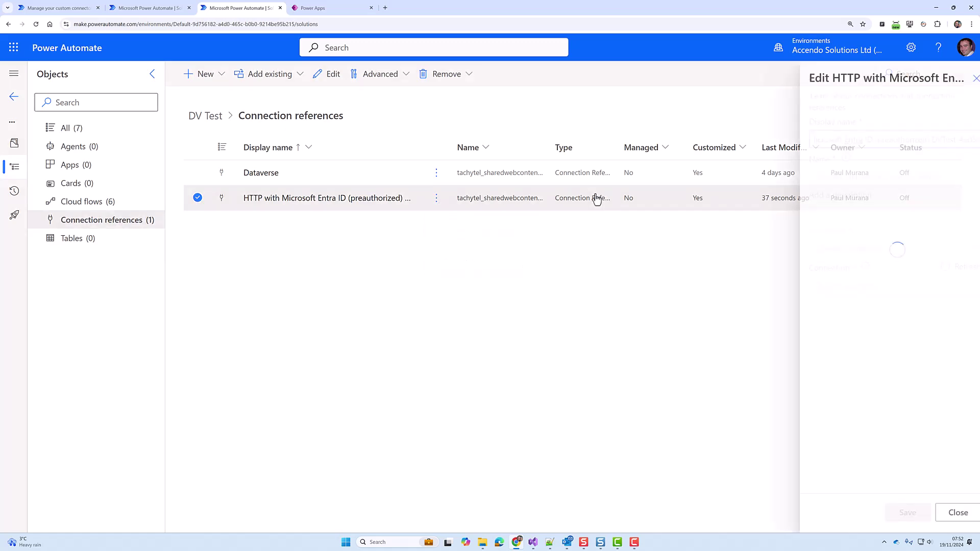
{"action": "triple_click", "coordinate": [824, 140]}
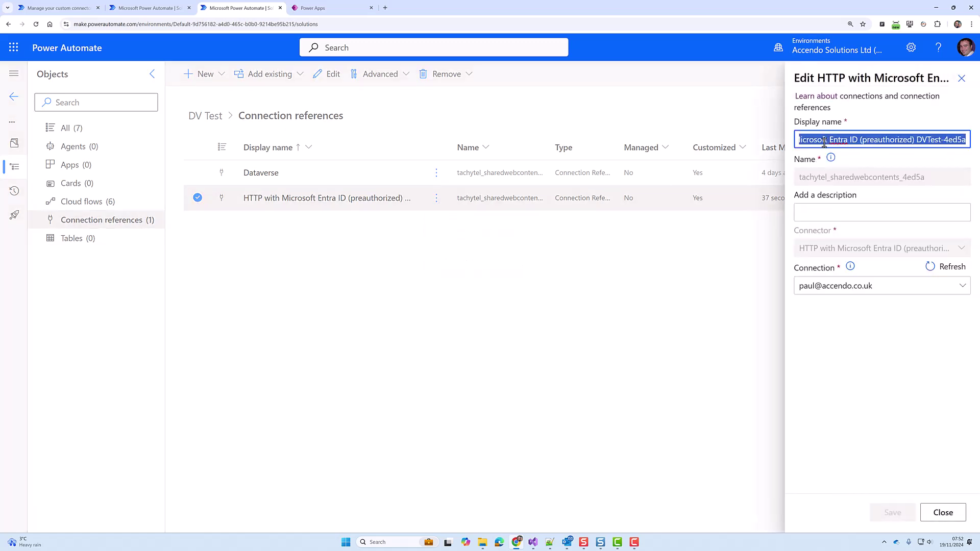
{"action": "type", "text": "Dataverse"}
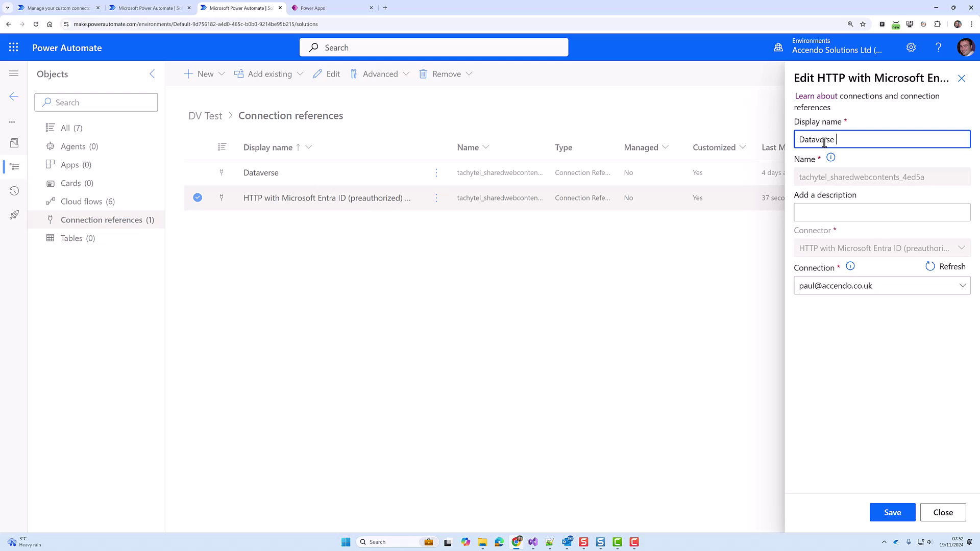
{"action": "type", "text": " Demo"}
{"action": "left_click", "coordinate": [888, 513]}
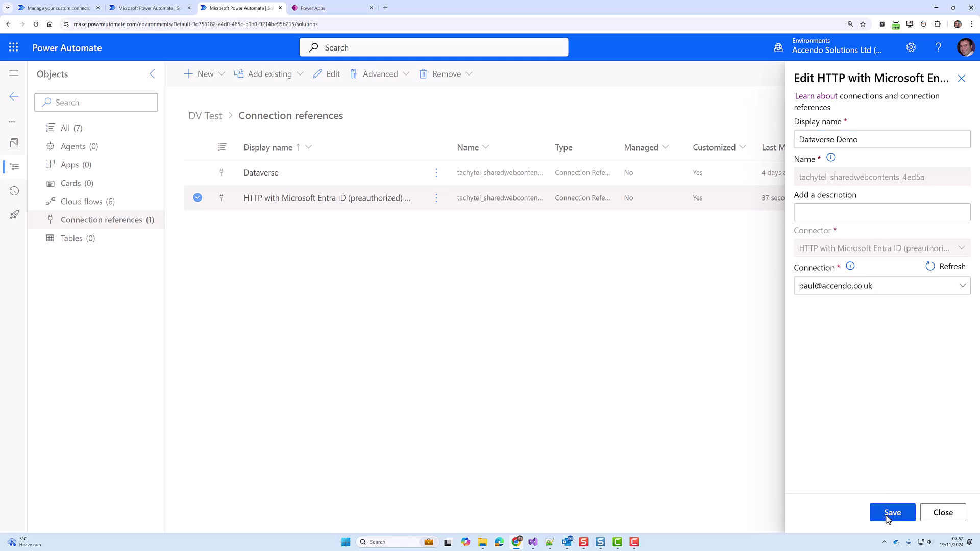
{"action": "key", "text": "Return"}
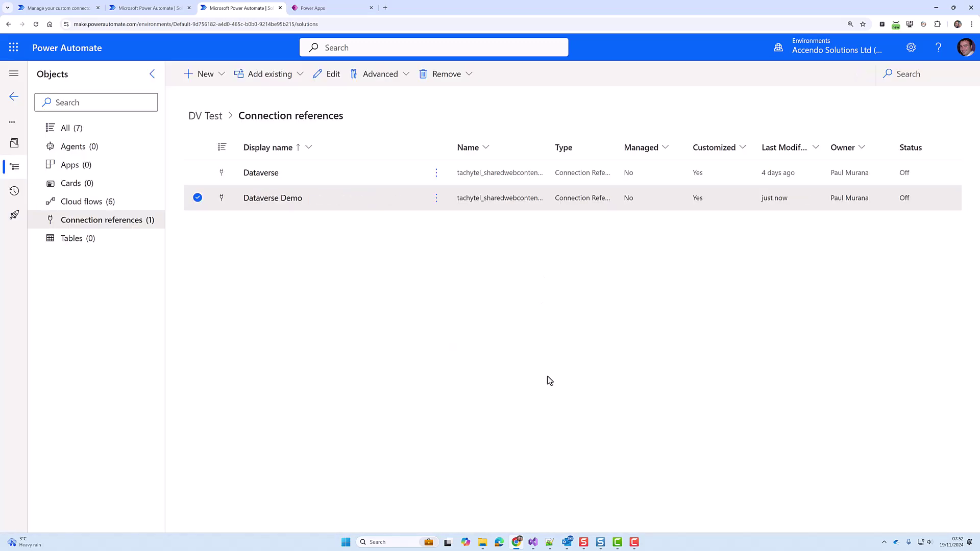
Step: Delete the List rows step from the Demo flow
{"action": "left_click", "coordinate": [634, 542]}
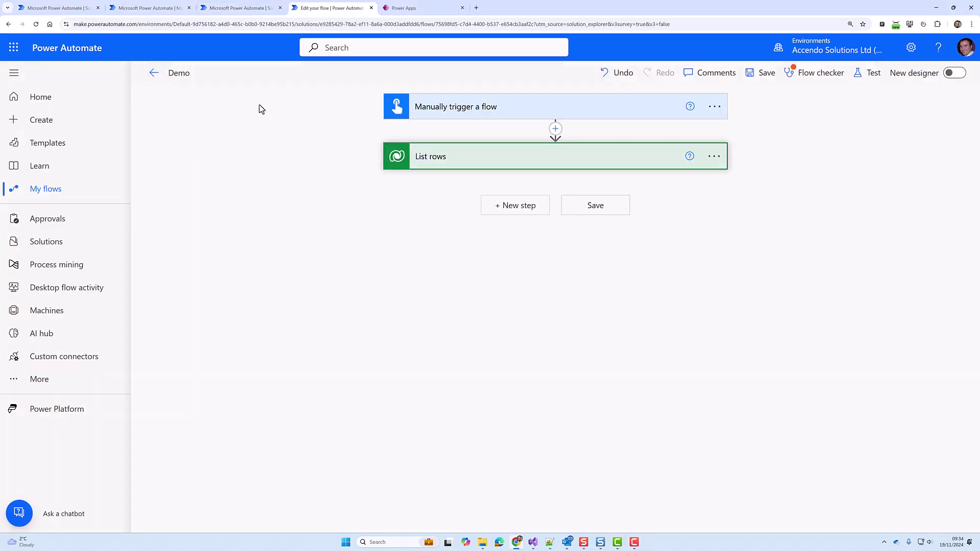
{"action": "left_click", "coordinate": [715, 156]}
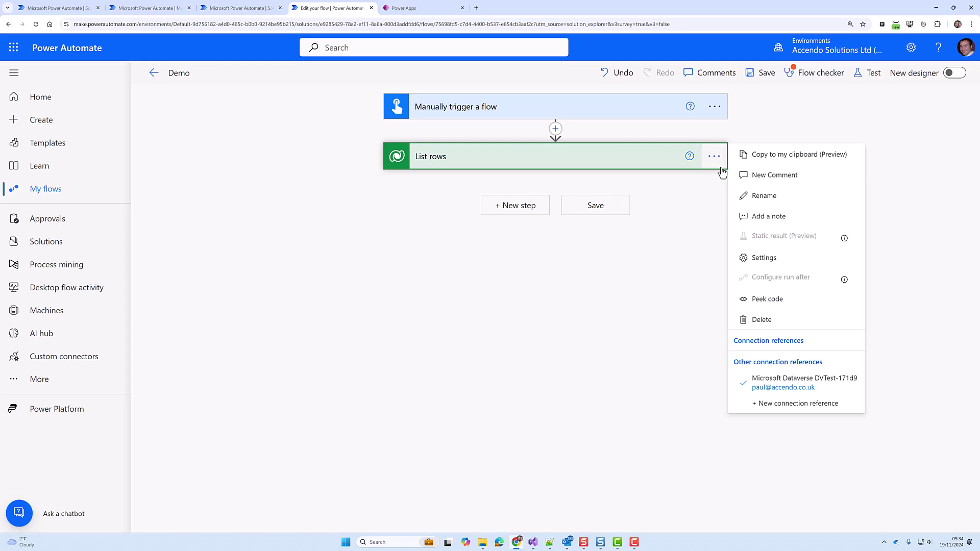
{"action": "left_click", "coordinate": [764, 323]}
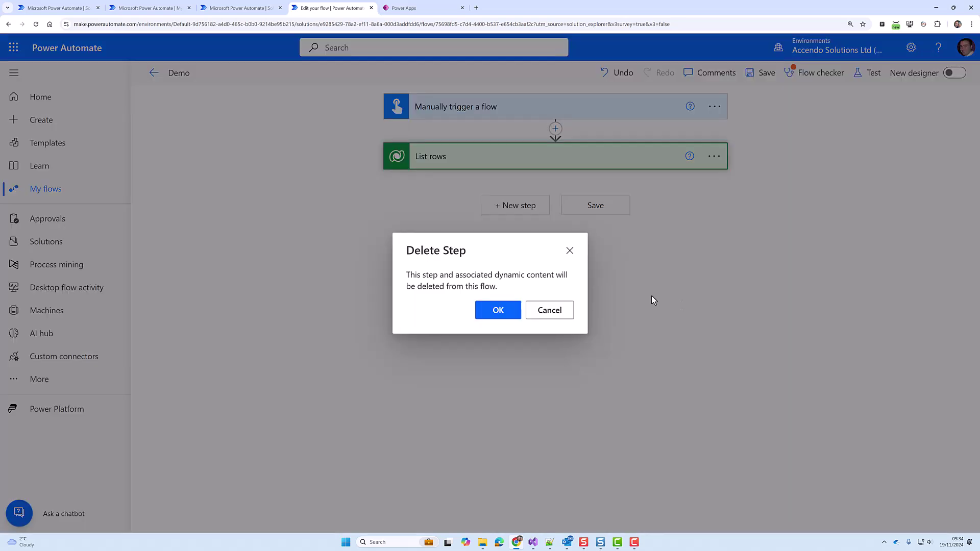
{"action": "left_click", "coordinate": [485, 311]}
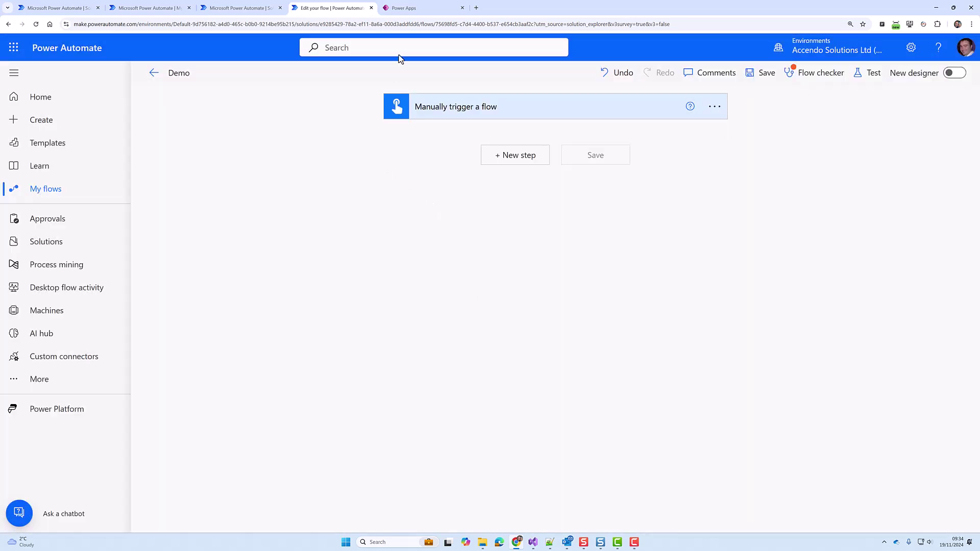
Step: Check in Power Apps that the People table now has no rows
{"action": "left_click", "coordinate": [414, 7]}
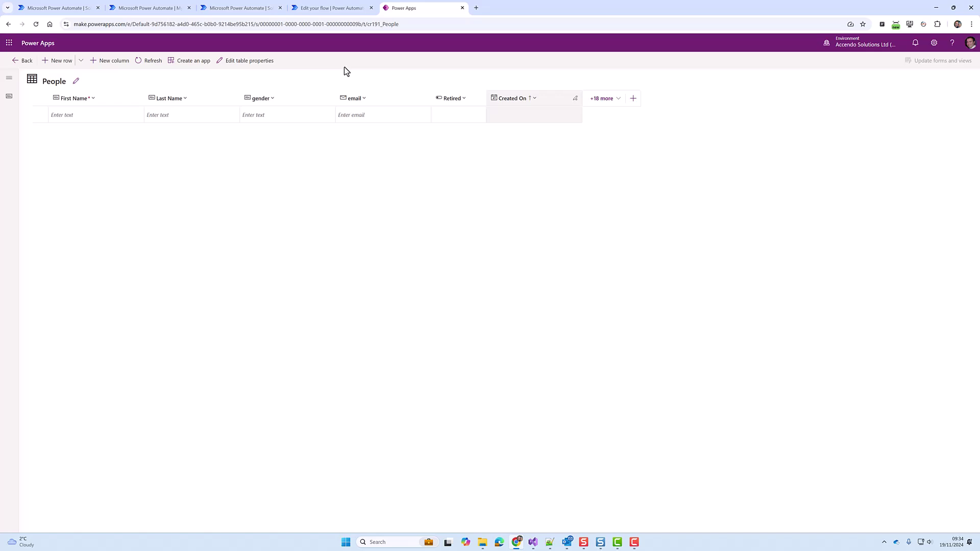
{"action": "left_click", "coordinate": [549, 543]}
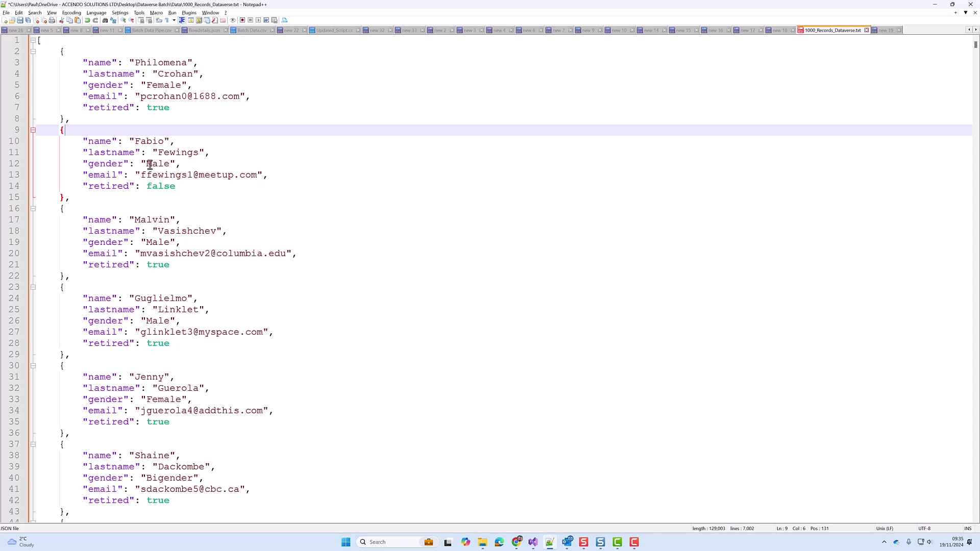
{"action": "key", "text": "alt+Tab"}
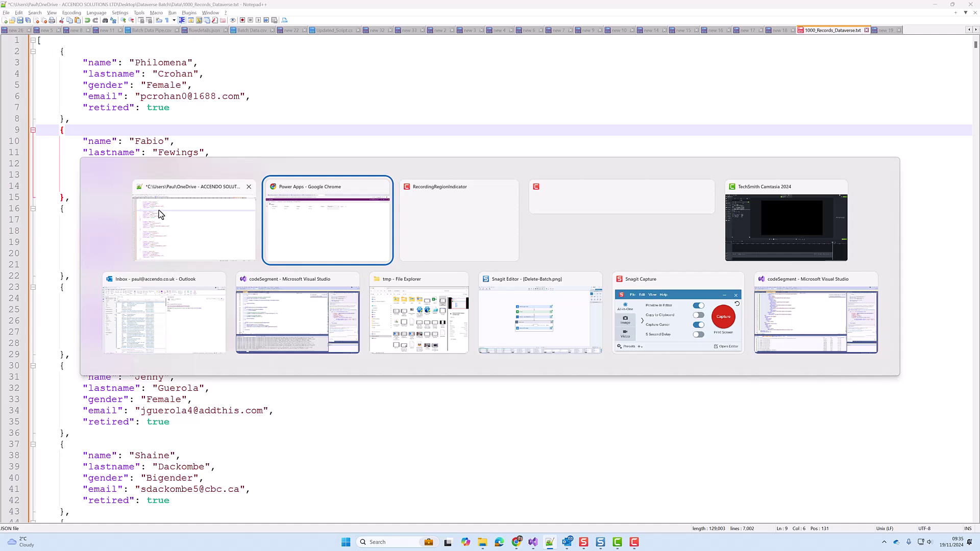
{"action": "key", "text": "alt+Tab"}
{"action": "key", "text": "alt+Tab"}
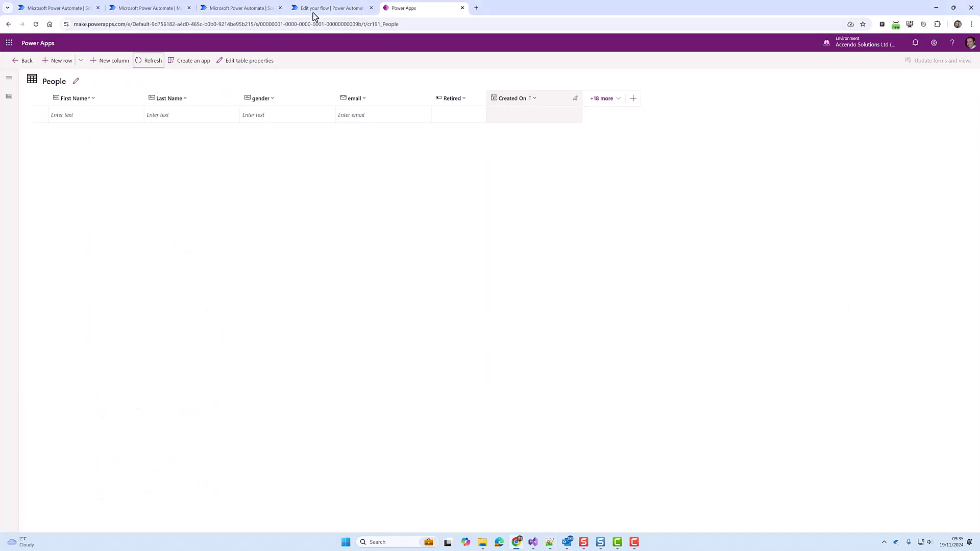
Step: Add a Get file content step reading 1000_Records_Dataverse.txt under the trigger
{"action": "left_click", "coordinate": [314, 9]}
{"action": "left_click", "coordinate": [529, 158]}
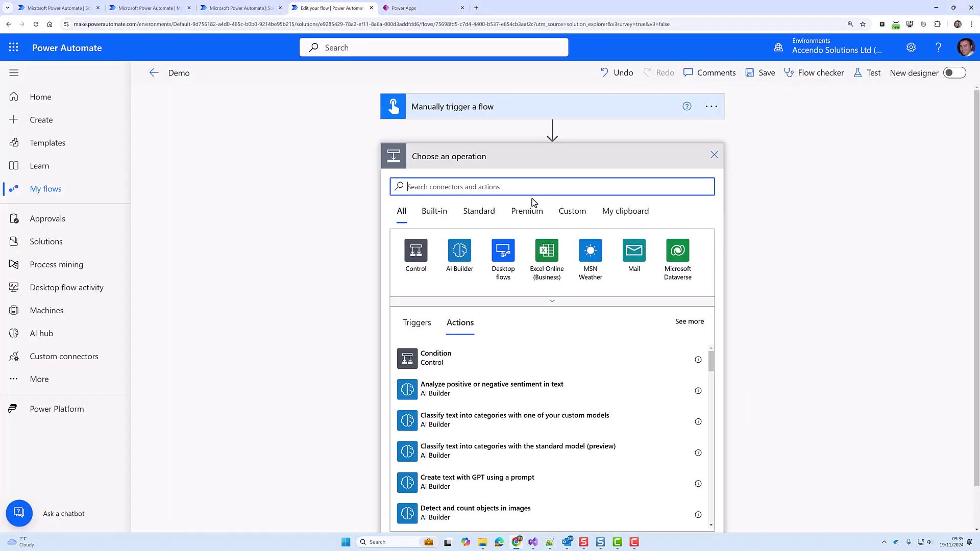
{"action": "type", "text": "get file"}
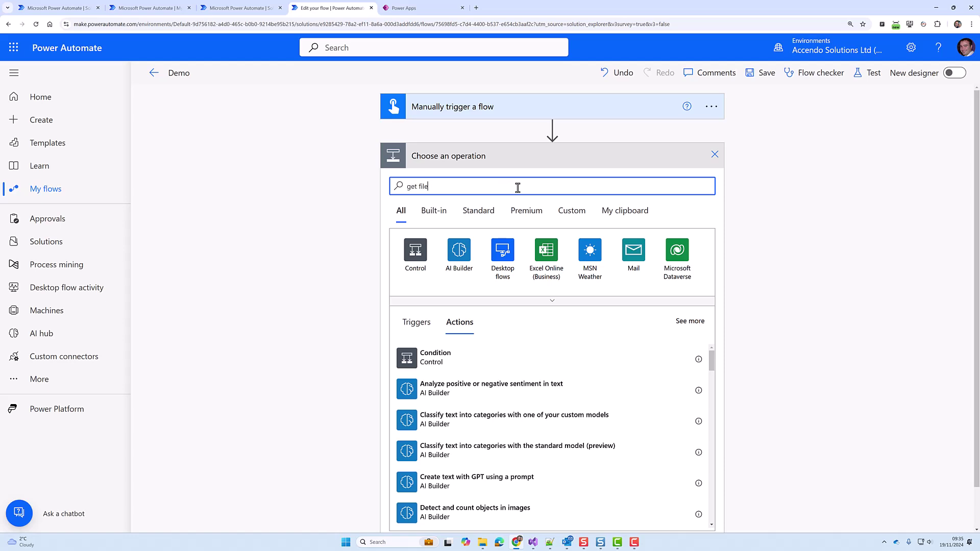
{"action": "type", "text": " content"}
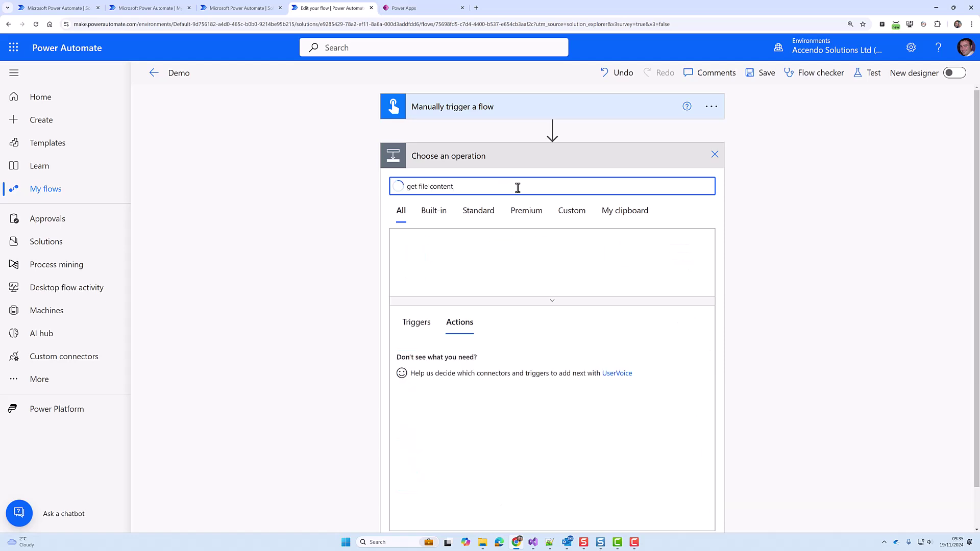
{"action": "left_click", "coordinate": [444, 358]}
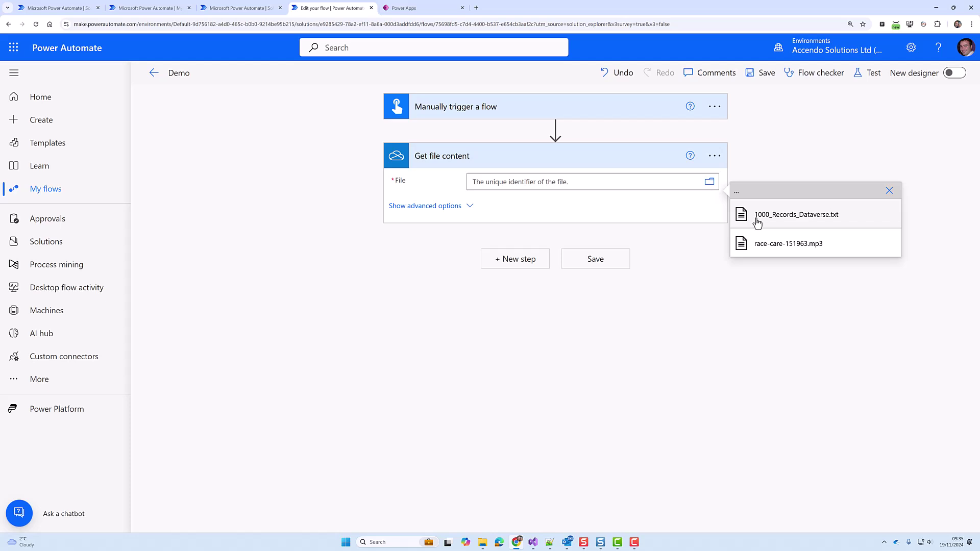
{"action": "left_click", "coordinate": [757, 220]}
Step: Add the custom PowerTools Dataverse - Batch Create Records action after Get file content
{"action": "left_click", "coordinate": [534, 267]}
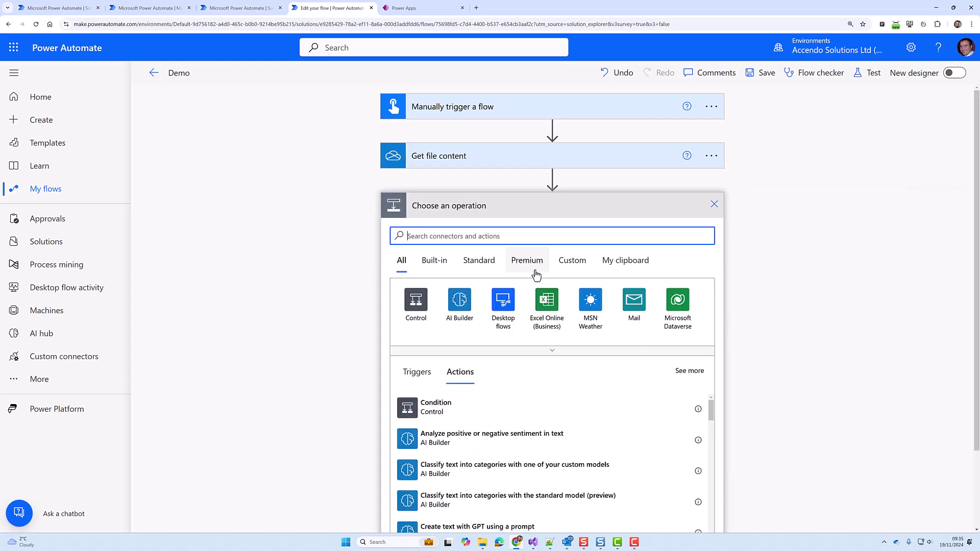
{"action": "left_click", "coordinate": [571, 263]}
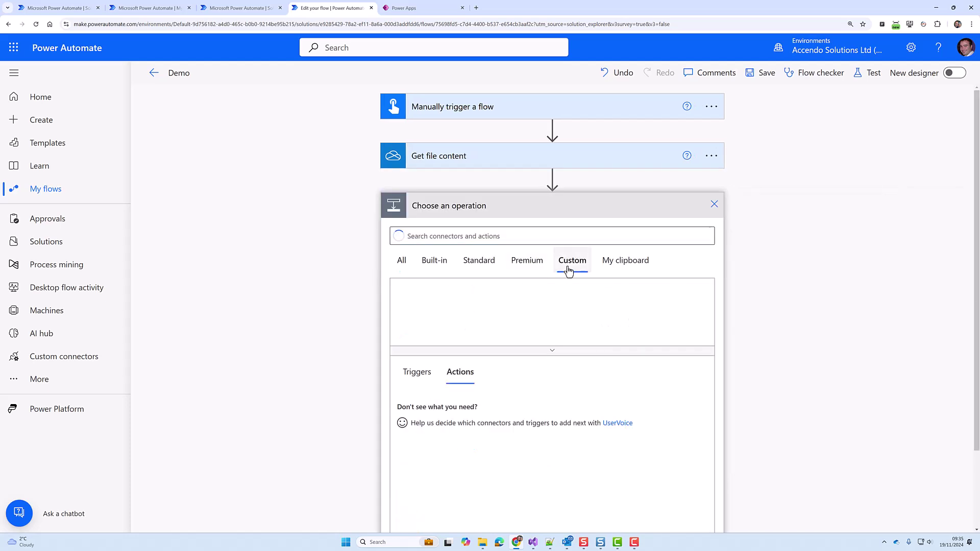
{"action": "left_click", "coordinate": [632, 305]}
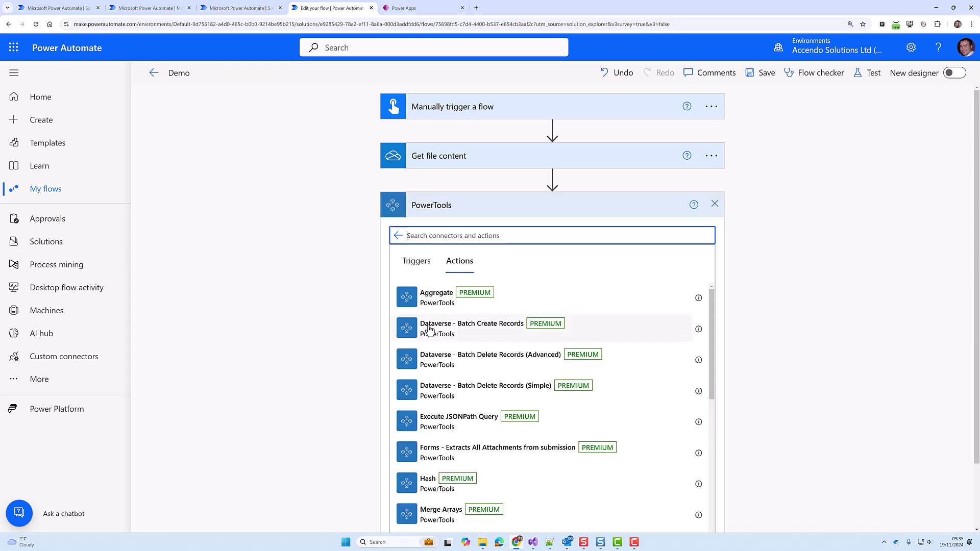
{"action": "left_click", "coordinate": [429, 327]}
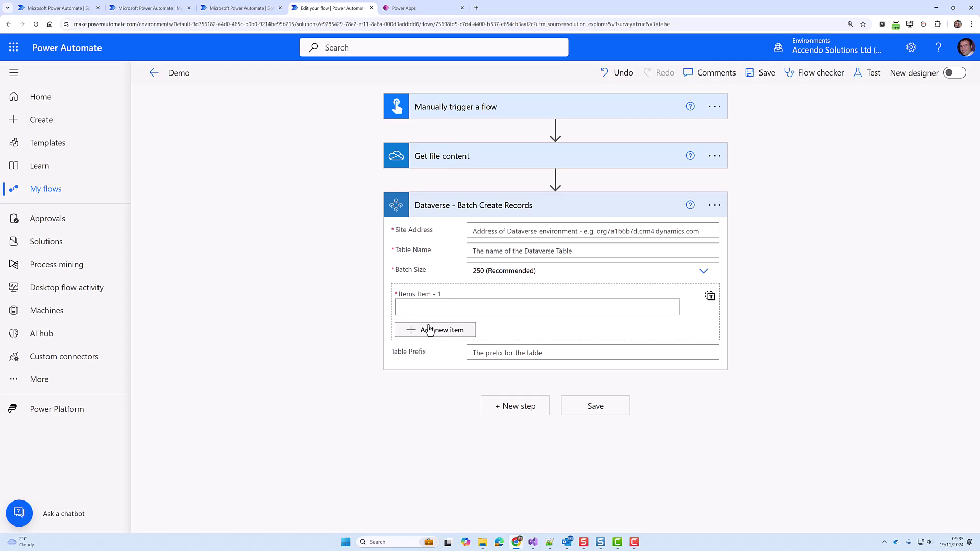
{"action": "left_click", "coordinate": [493, 232]}
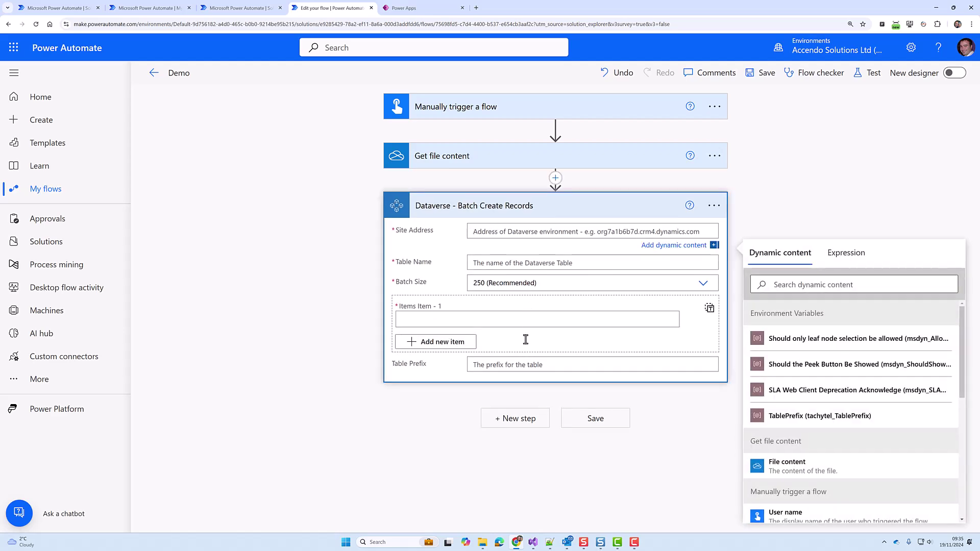
{"action": "left_click", "coordinate": [550, 541]}
{"action": "left_click", "coordinate": [885, 31]}
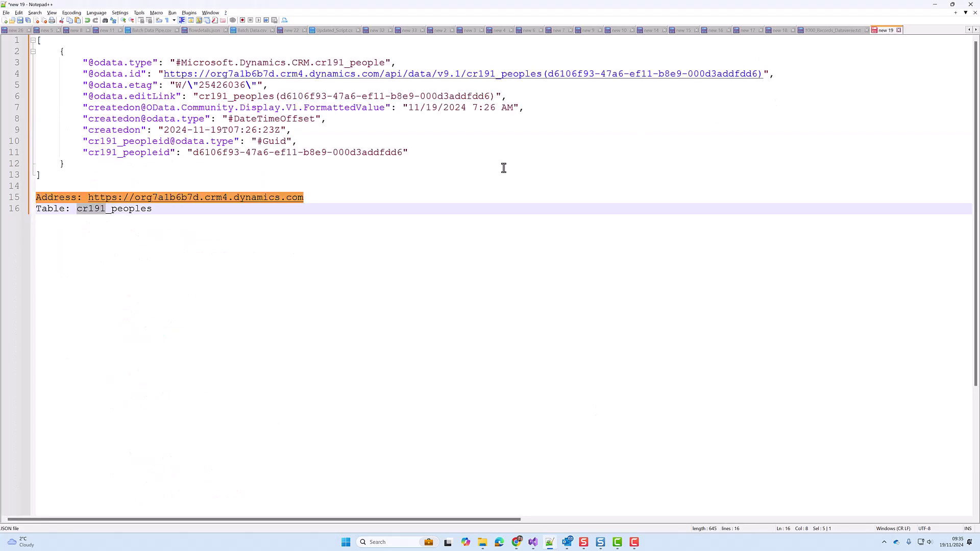
{"action": "left_click_drag", "start_coordinate": [315, 200], "coordinate": [93, 199]}
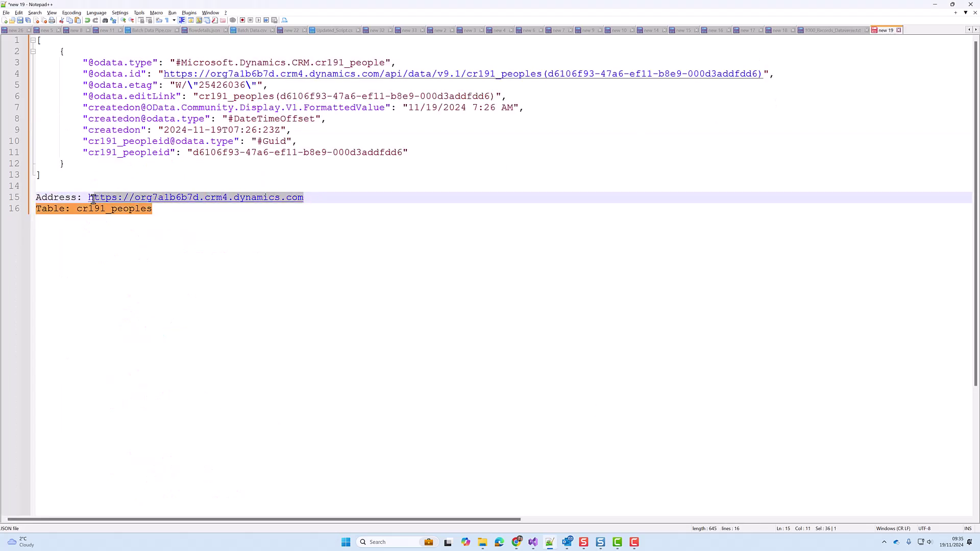
{"action": "key", "text": "ctrl+c"}
{"action": "key", "text": "alt+Tab"}
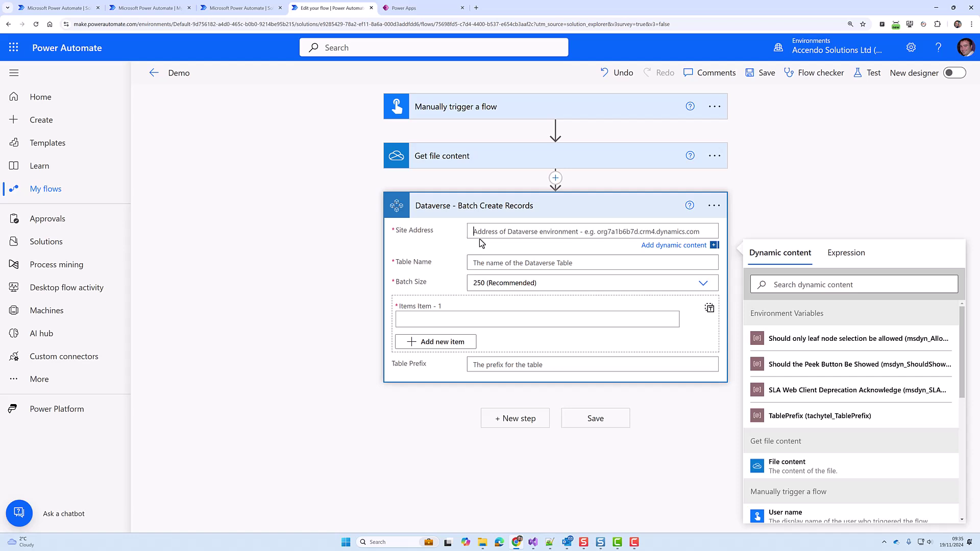
{"action": "key", "text": "ctrl+v"}
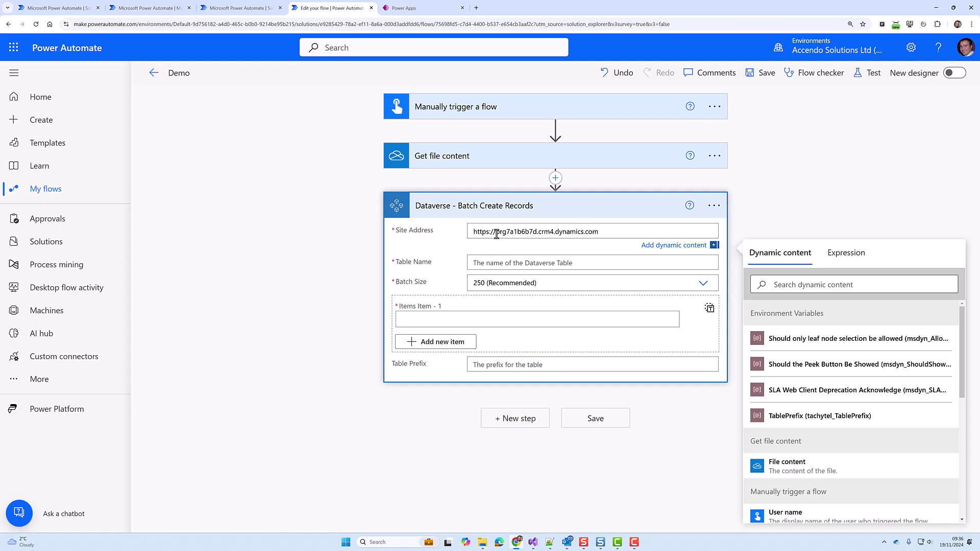
{"action": "left_click_drag", "start_coordinate": [495, 233], "coordinate": [423, 236]}
{"action": "key", "text": "BackSpace"}
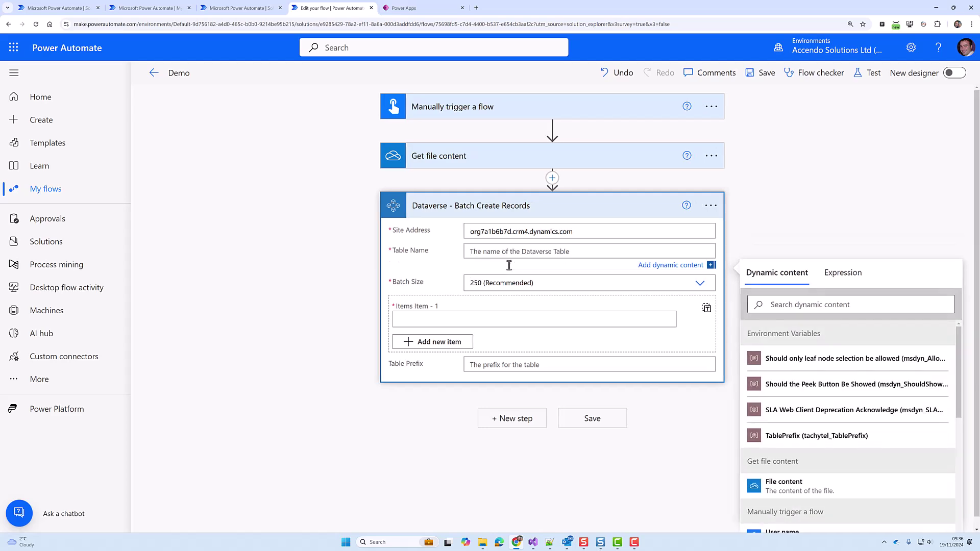
Step: Set Table Name to peoples by pasting cr191_peoples and removing the cr191_ prefix
{"action": "key", "text": "alt+Tab"}
{"action": "left_click_drag", "start_coordinate": [153, 209], "coordinate": [78, 211]}
{"action": "key", "text": "alt+Tab"}
{"action": "key", "text": "ctrl+v"}
{"action": "left_click_drag", "start_coordinate": [487, 251], "coordinate": [438, 250]}
{"action": "key", "text": "Delete"}
{"action": "key", "text": "Delete"}
Step: Fill Table Prefix with the TablePrefix environment variable instead of typed cr191
{"action": "left_click", "coordinate": [506, 365]}
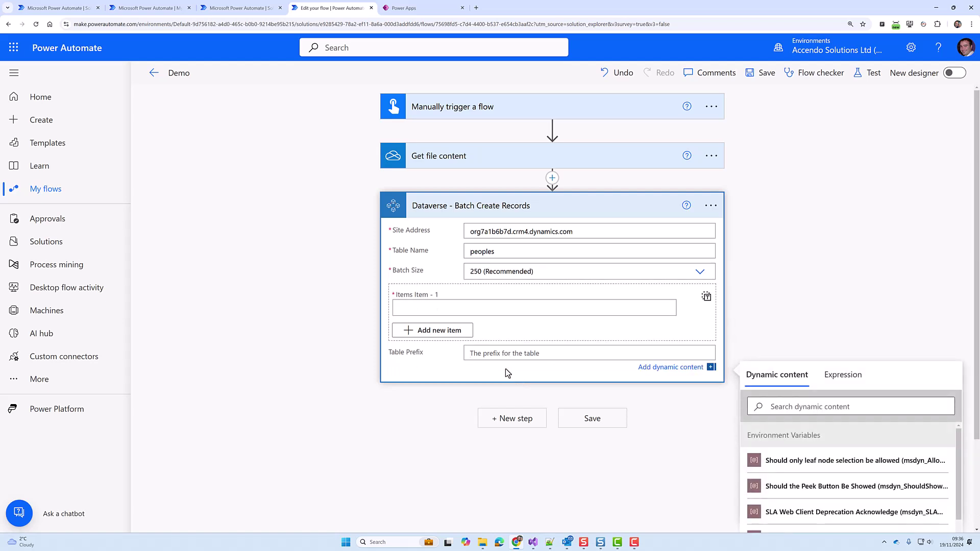
{"action": "type", "text": "cr191"}
{"action": "left_click_drag", "start_coordinate": [495, 353], "coordinate": [441, 354]}
{"action": "key", "text": "Delete"}
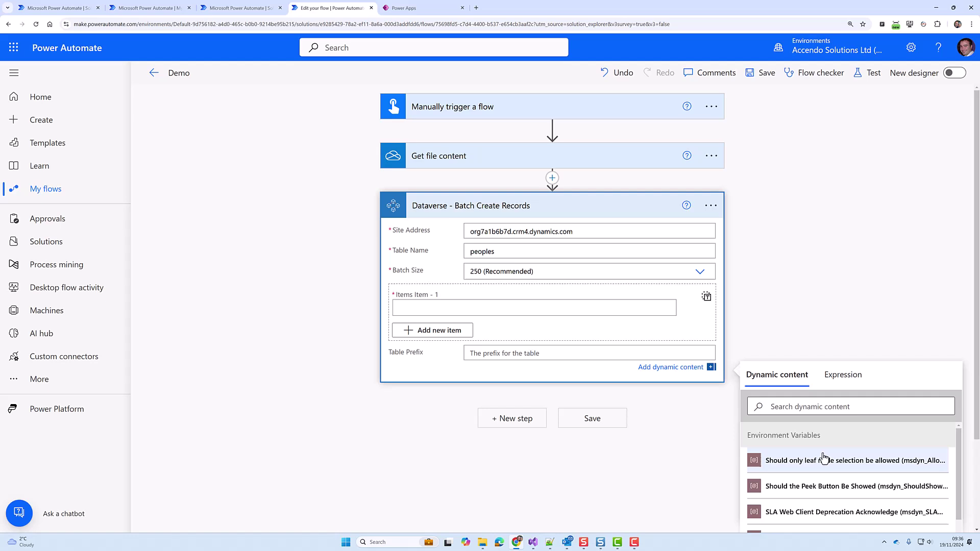
{"action": "scroll", "coordinate": [824, 459], "scroll_direction": "down", "scroll_amount": 3}
{"action": "scroll", "coordinate": [819, 484], "scroll_direction": "up", "scroll_amount": 2}
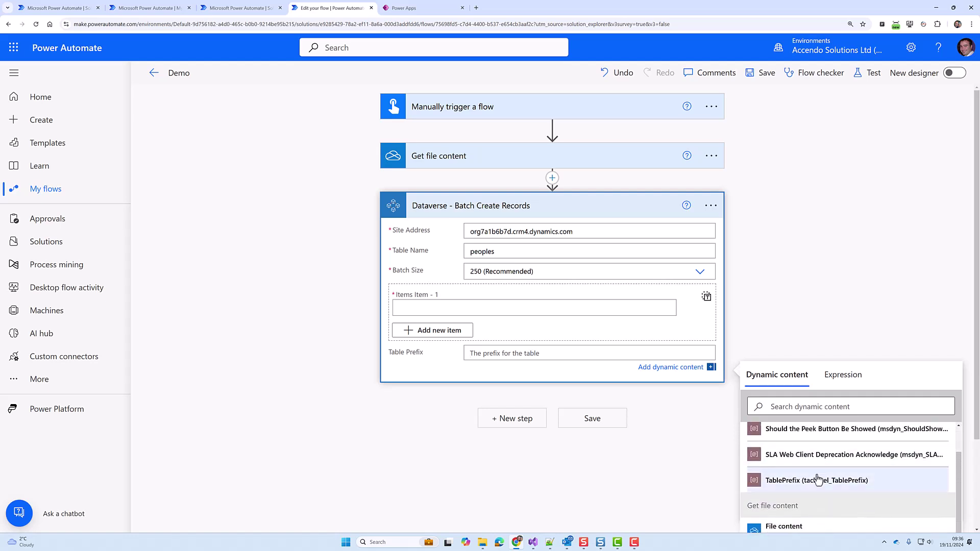
{"action": "left_click", "coordinate": [818, 484]}
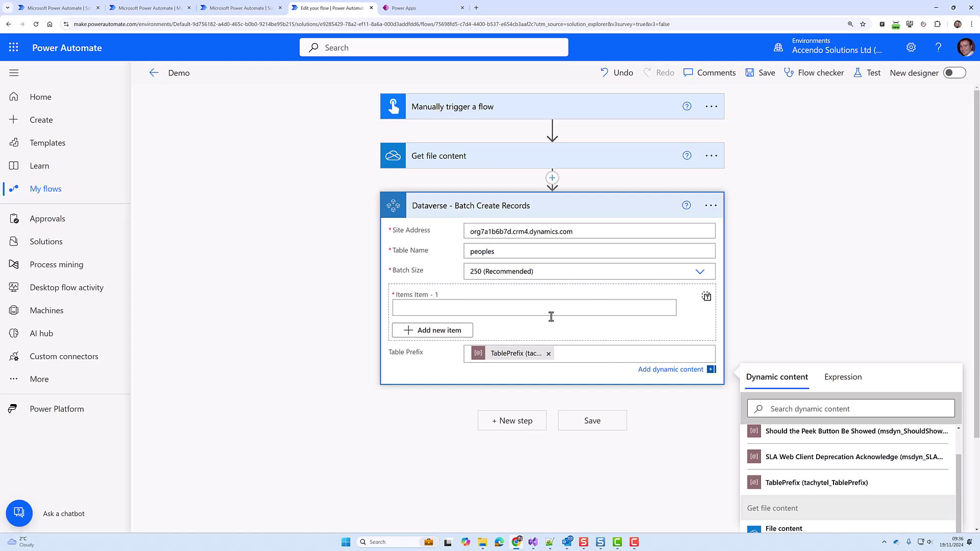
Step: Set Items to the expression json(outputs('Get_file_content')['body']) as a whole array
{"action": "left_click", "coordinate": [600, 311]}
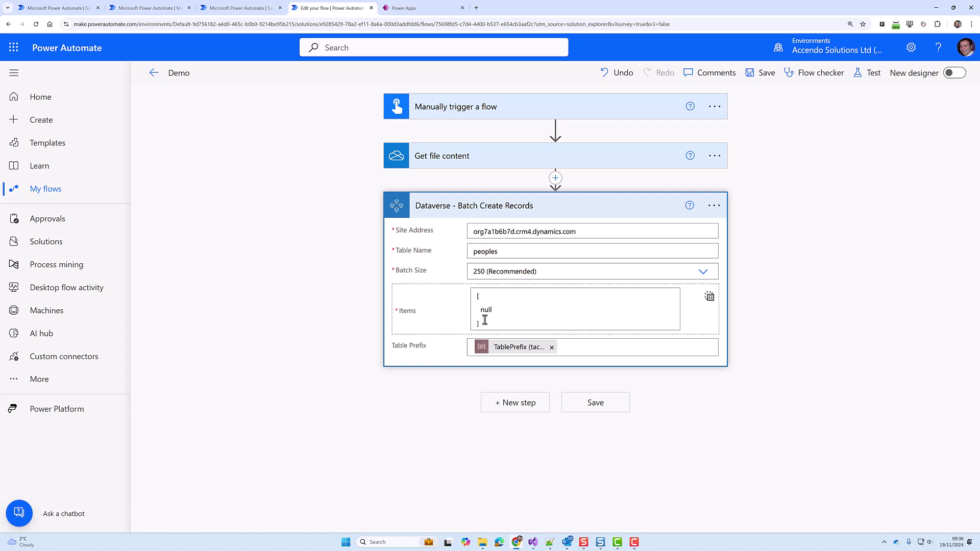
{"action": "left_click_drag", "start_coordinate": [485, 320], "coordinate": [475, 296]}
{"action": "key", "text": "BackSpace"}
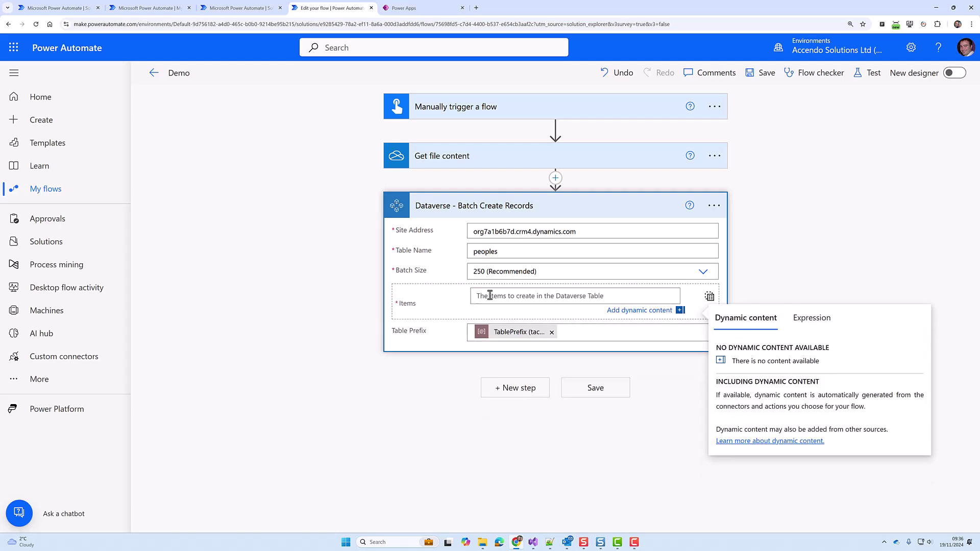
{"action": "left_click", "coordinate": [816, 319]}
{"action": "type", "text": "j"}
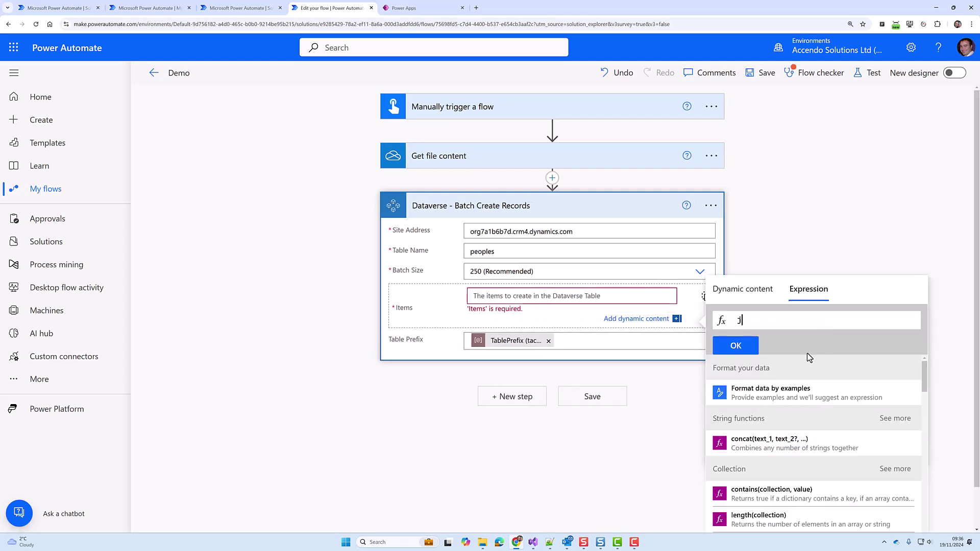
{"action": "type", "text": "son("}
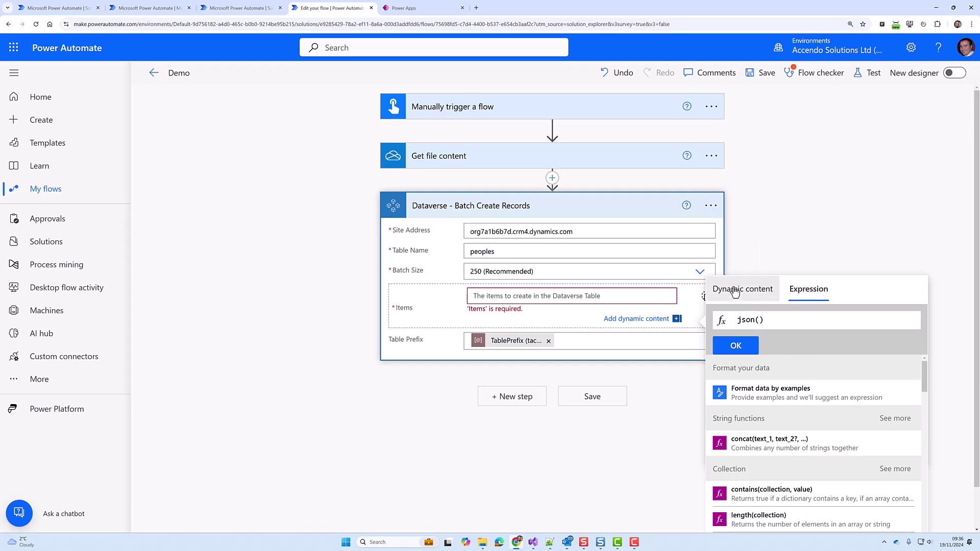
{"action": "left_click", "coordinate": [735, 291]}
{"action": "scroll", "coordinate": [743, 523], "scroll_direction": "down", "scroll_amount": 1}
{"action": "left_click", "coordinate": [747, 513]}
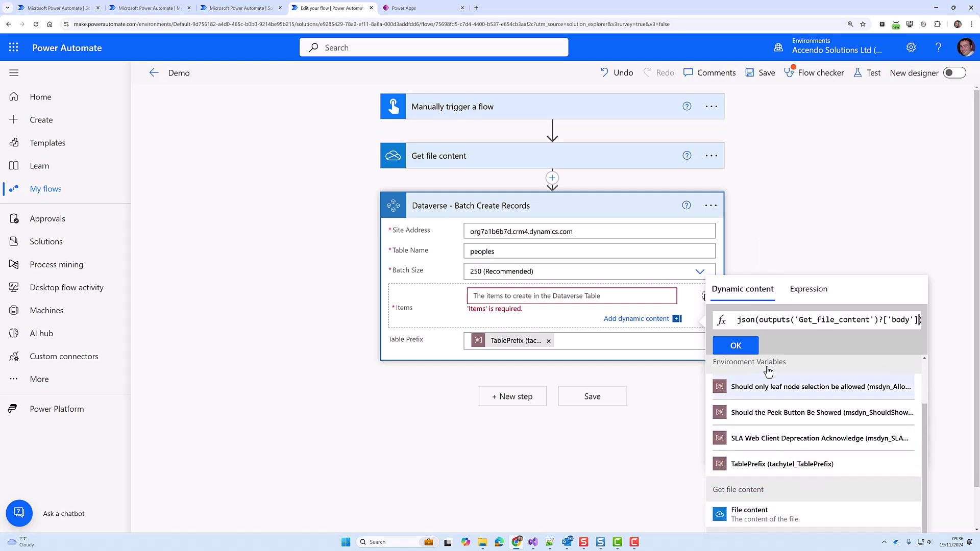
{"action": "left_click", "coordinate": [750, 347]}
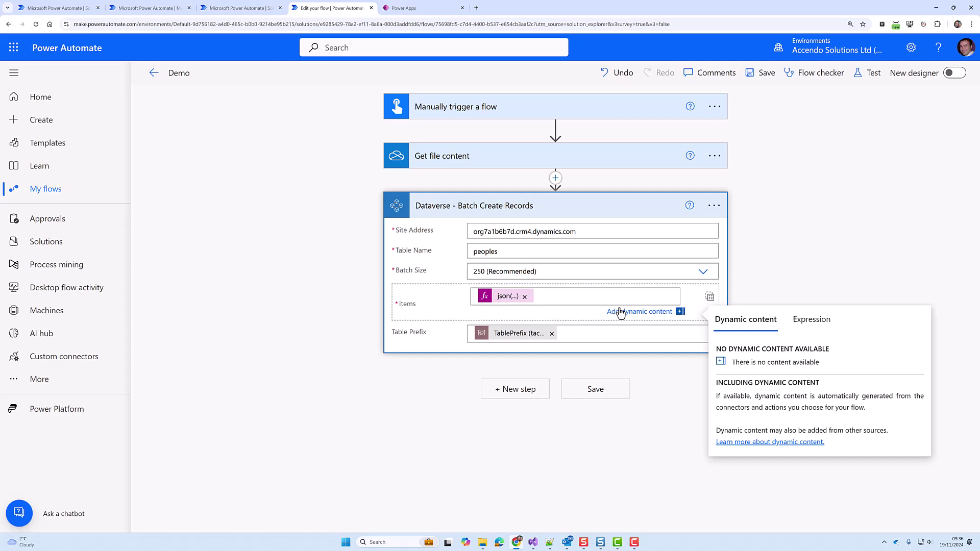
{"action": "left_click", "coordinate": [778, 259]}
Step: Review the name, gender, email and retired fields in 1000_Records_Dataverse.txt
{"action": "key", "text": "alt+Tab"}
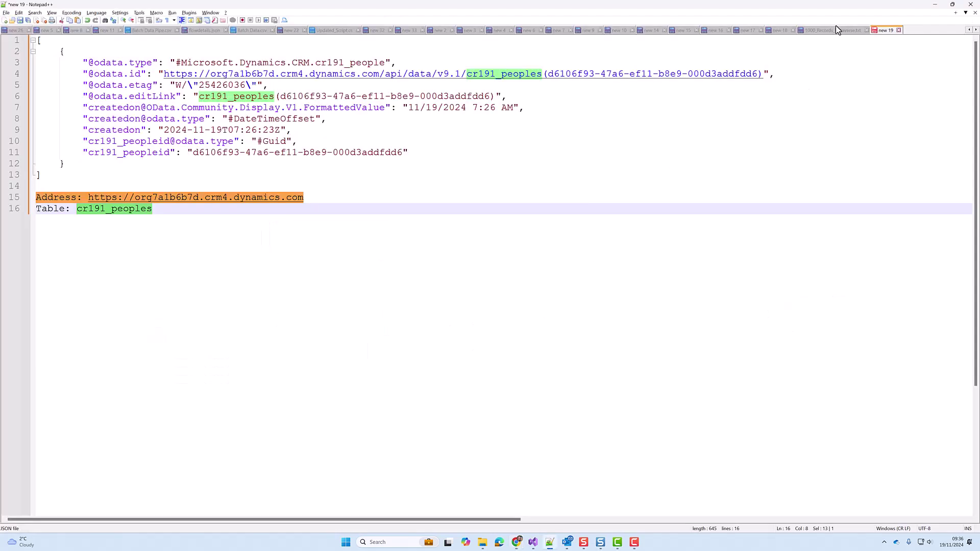
{"action": "left_click", "coordinate": [836, 30]}
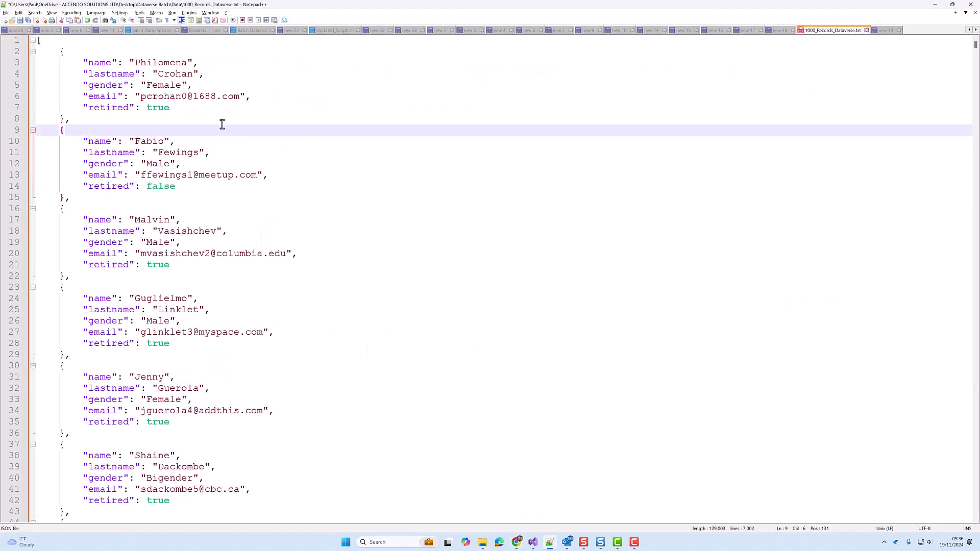
{"action": "left_click_drag", "start_coordinate": [95, 65], "coordinate": [122, 109]}
{"action": "left_click", "coordinate": [97, 76]}
{"action": "left_click", "coordinate": [95, 109]}
{"action": "key", "text": "alt+Tab"}
{"action": "mouse_move", "coordinate": [555, 183]}
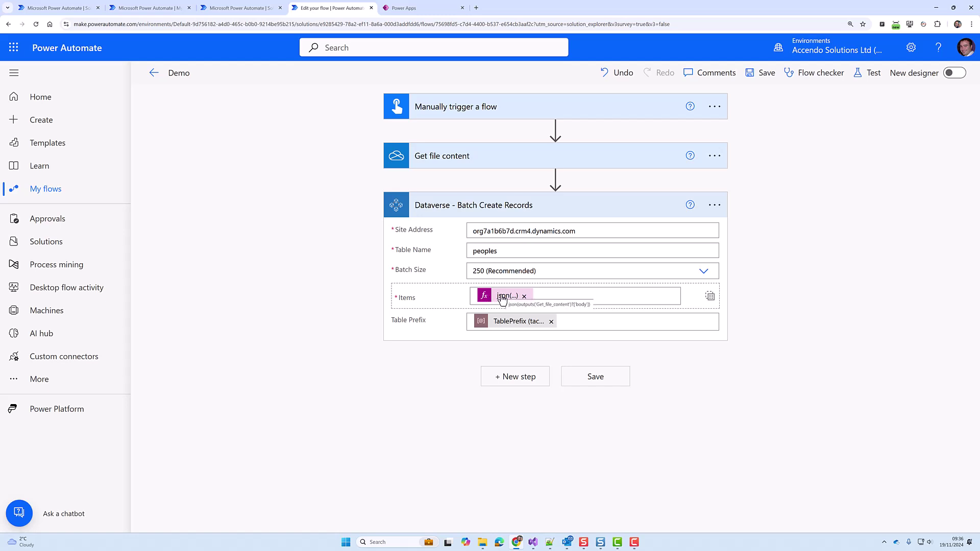
Step: Add an Invoke an HTTP request step after batch create using the Dataverse Demo connection
{"action": "left_click", "coordinate": [510, 377]}
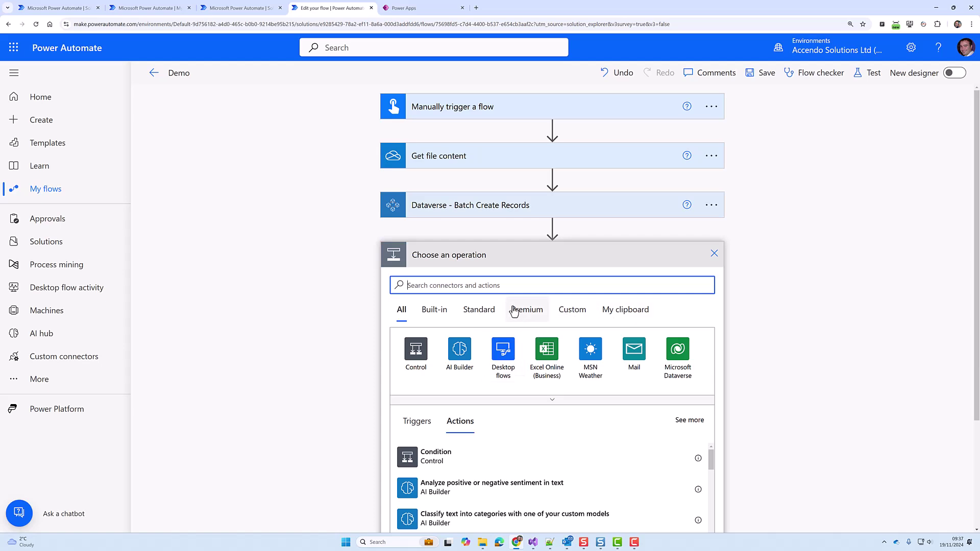
{"action": "type", "text": "invoke"}
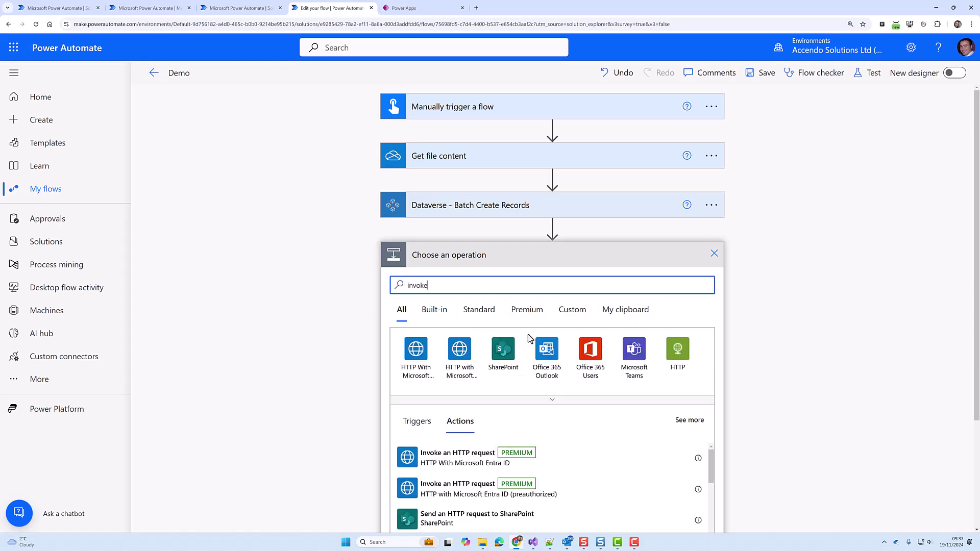
{"action": "left_click", "coordinate": [479, 482]}
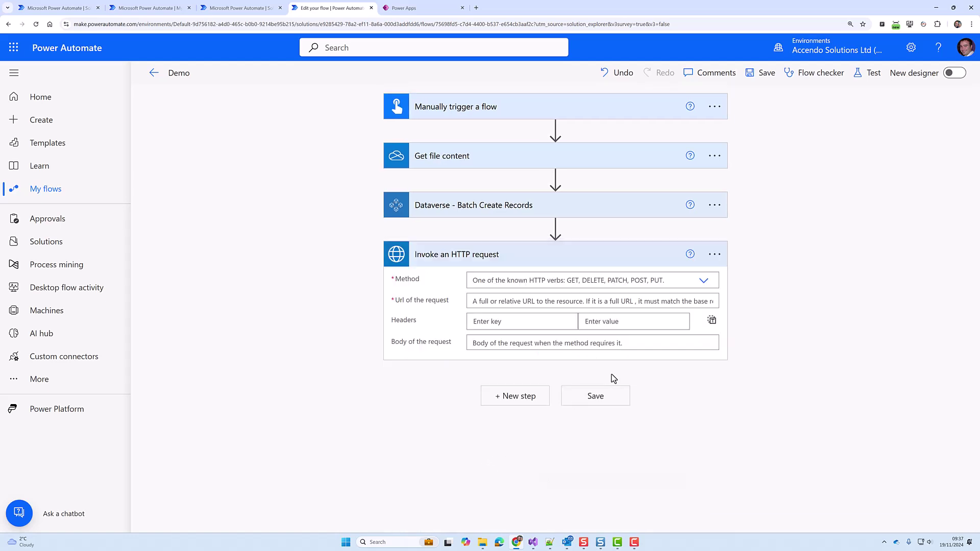
{"action": "left_click", "coordinate": [714, 255]}
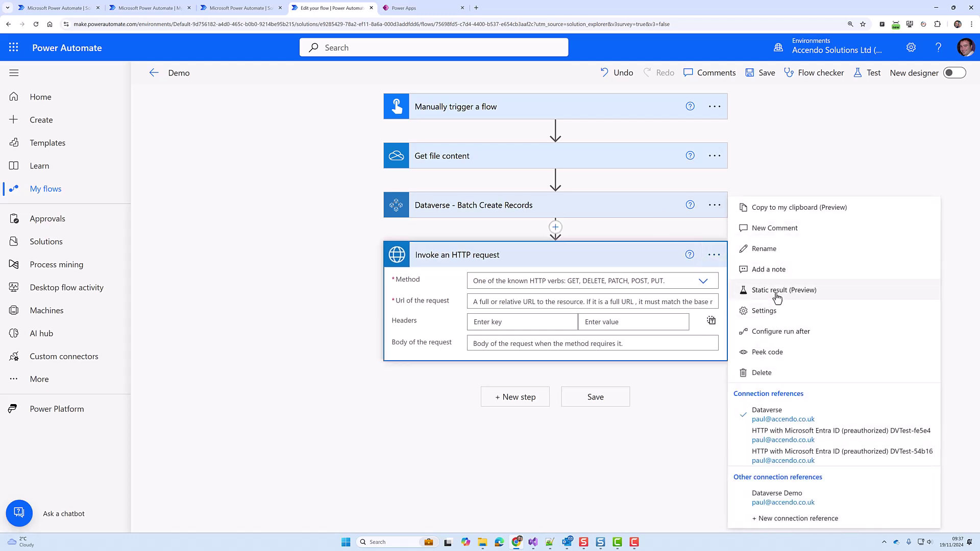
{"action": "left_click", "coordinate": [779, 498]}
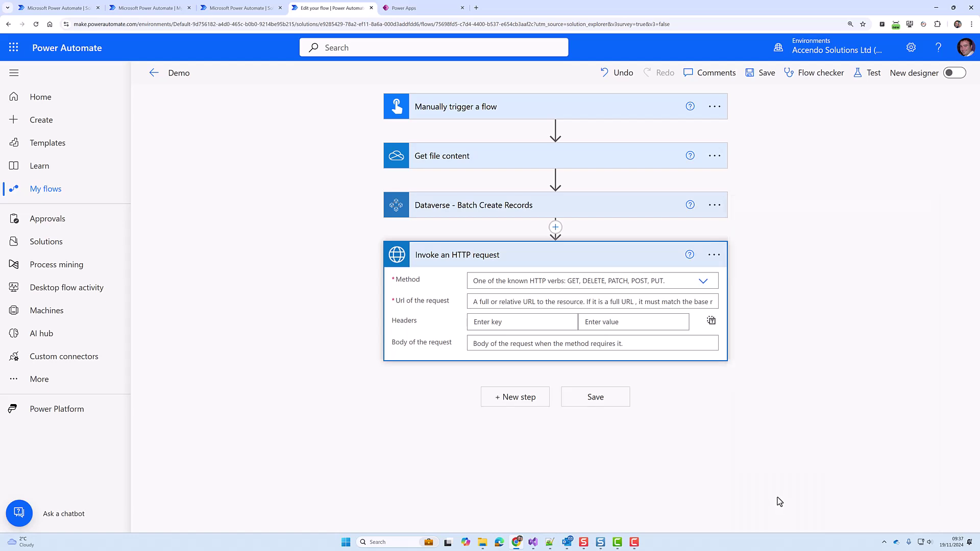
{"action": "left_click", "coordinate": [703, 281]}
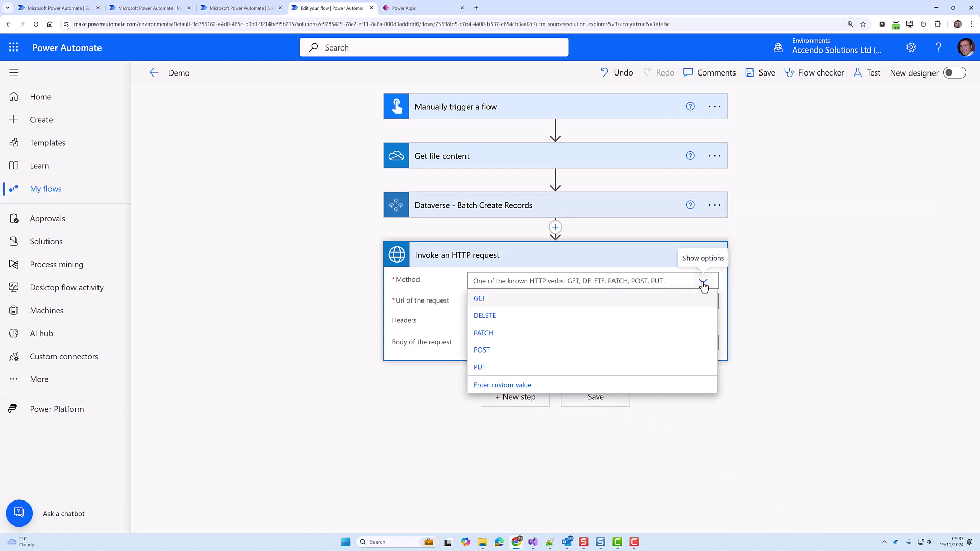
Step: Set the HTTP request method to POST and its URL to API Endpoint
{"action": "left_click", "coordinate": [500, 356]}
{"action": "left_click", "coordinate": [505, 301]}
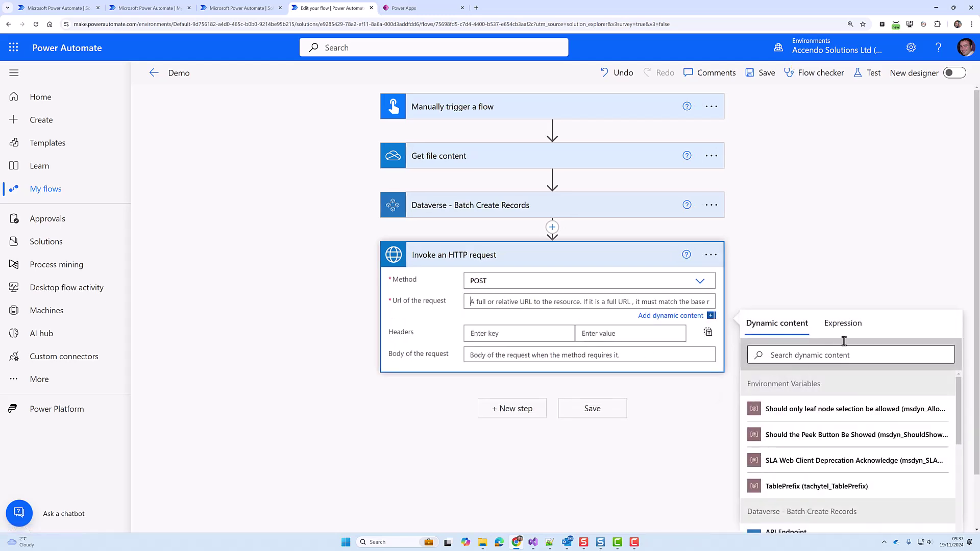
{"action": "scroll", "coordinate": [912, 464], "scroll_direction": "down", "scroll_amount": 3}
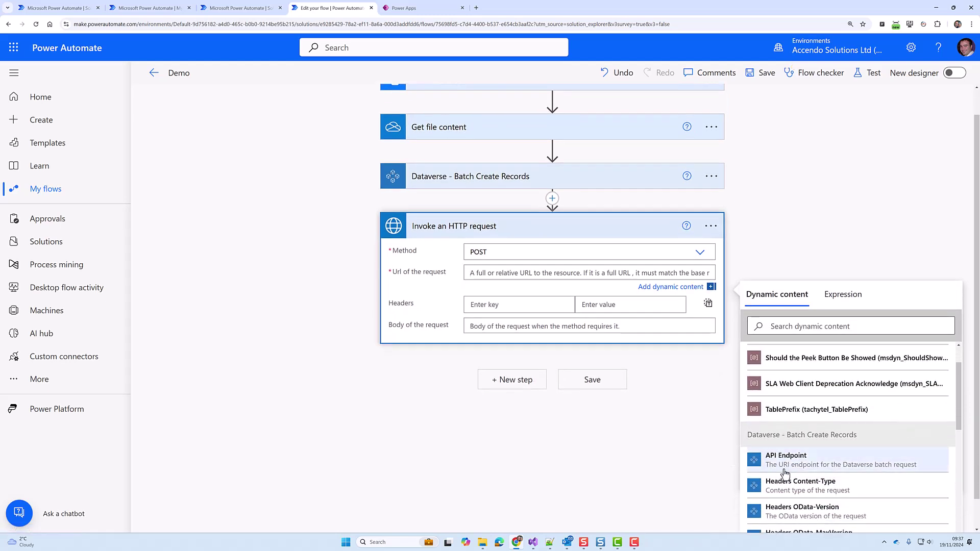
{"action": "left_click", "coordinate": [785, 470]}
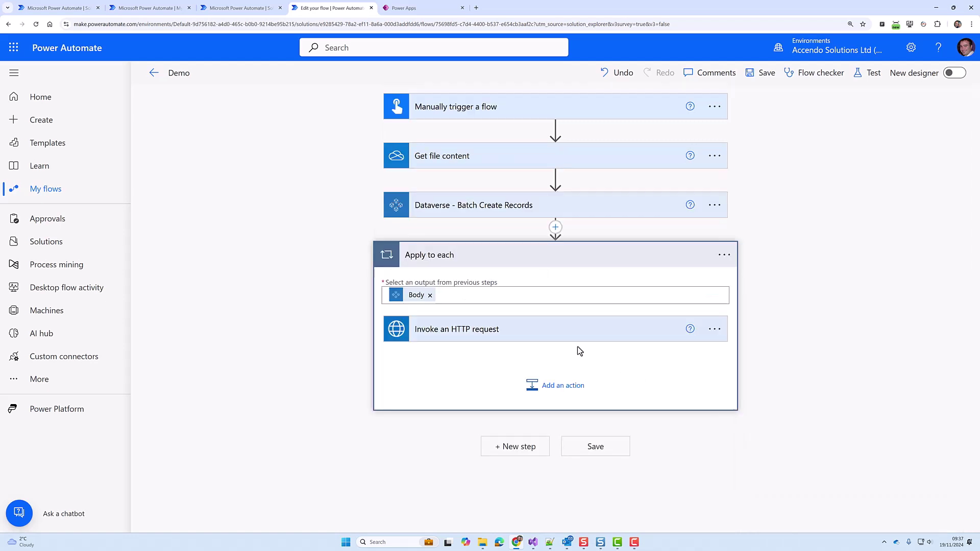
Step: Set the looped request's Headers to the batch Headers output and Body to BatchBody
{"action": "left_click", "coordinate": [589, 331]}
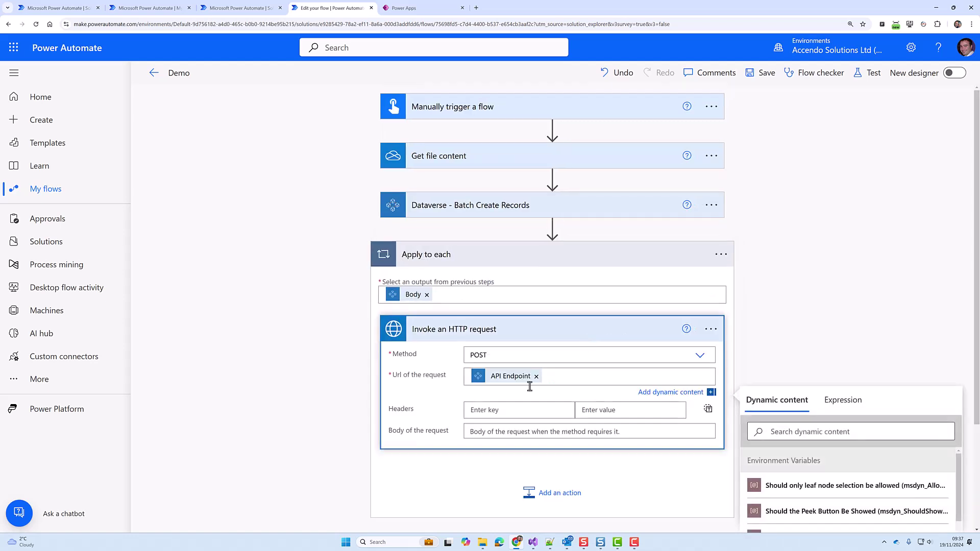
{"action": "left_click", "coordinate": [708, 408]}
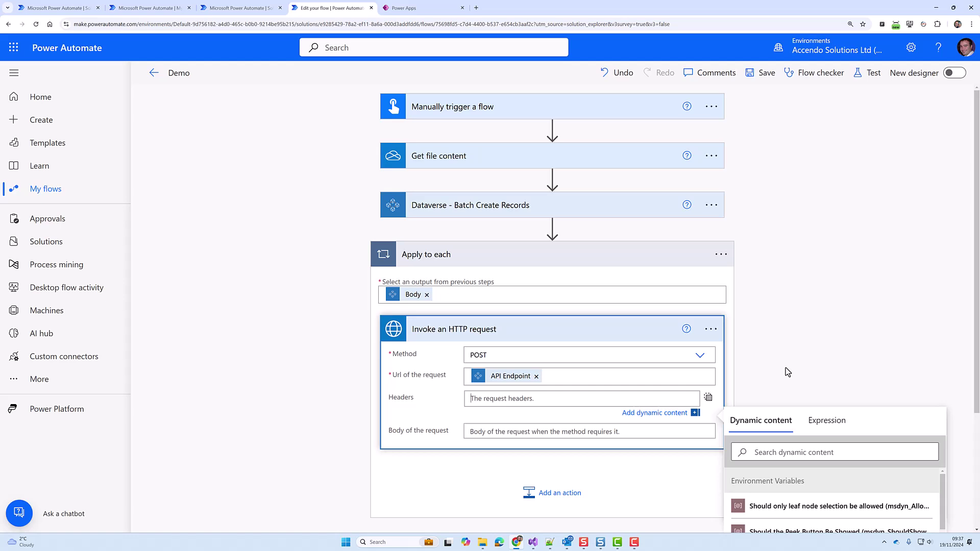
{"action": "scroll", "coordinate": [846, 307], "scroll_direction": "down", "scroll_amount": 5}
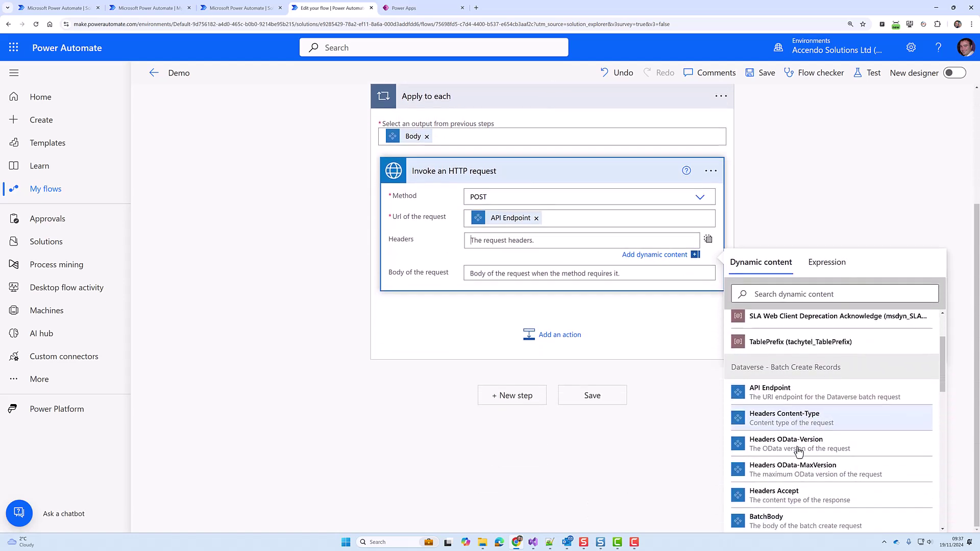
{"action": "scroll", "coordinate": [799, 459], "scroll_direction": "down", "scroll_amount": 2}
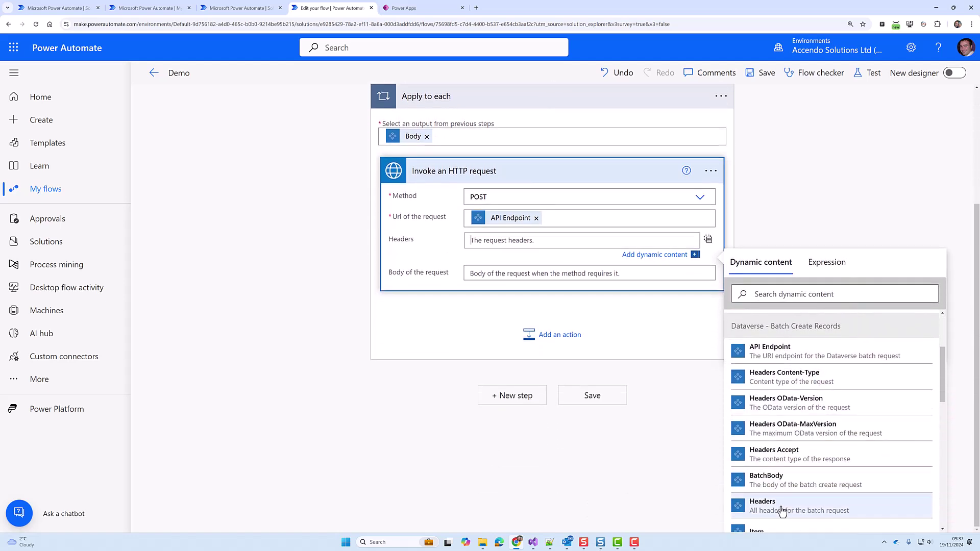
{"action": "left_click", "coordinate": [782, 509]}
{"action": "left_click", "coordinate": [518, 279]}
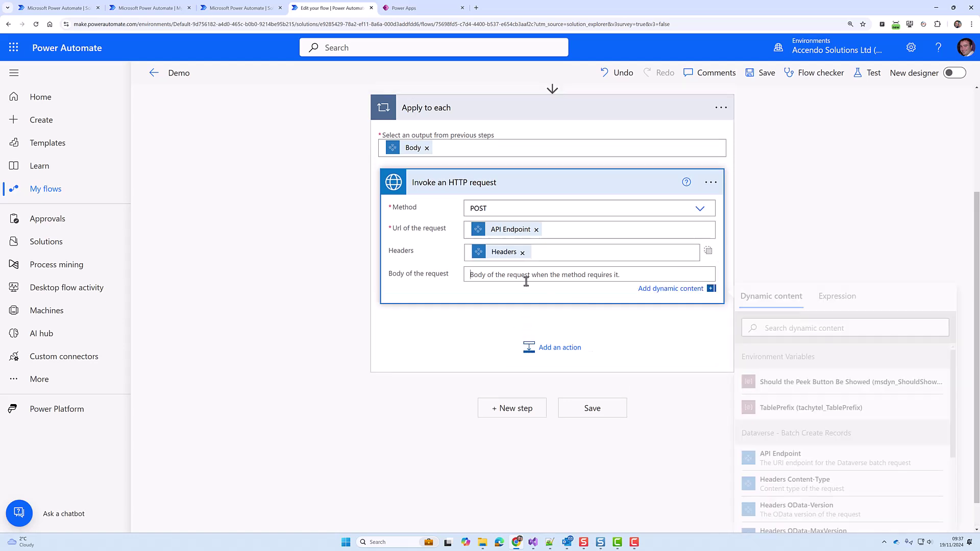
{"action": "scroll", "coordinate": [791, 470], "scroll_direction": "down", "scroll_amount": 3}
{"action": "left_click", "coordinate": [793, 496]}
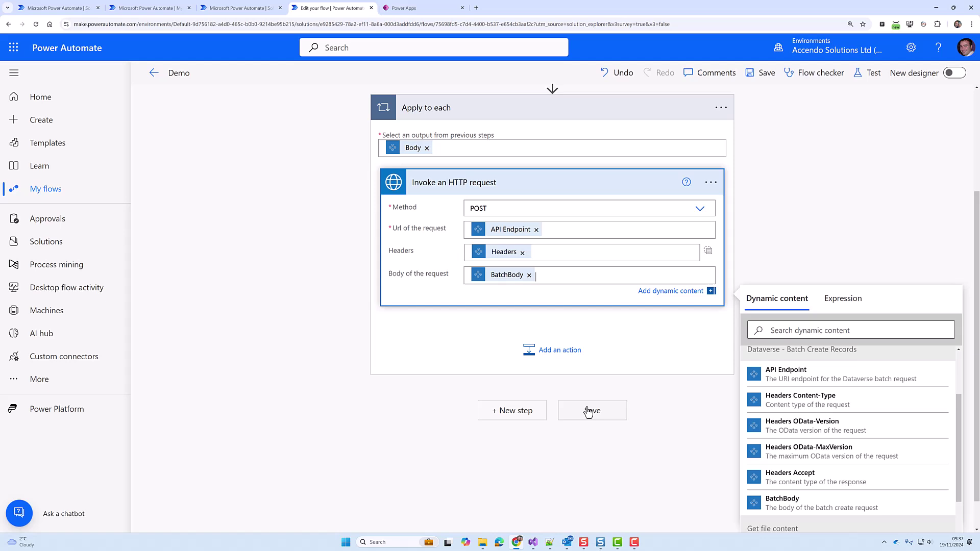
{"action": "scroll", "coordinate": [538, 324], "scroll_direction": "up", "scroll_amount": 2}
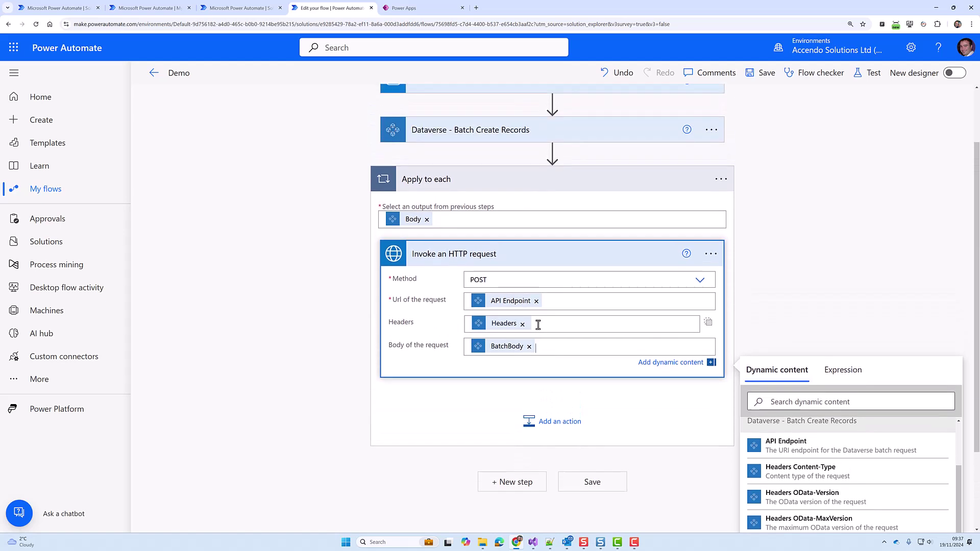
{"action": "left_click", "coordinate": [528, 162]}
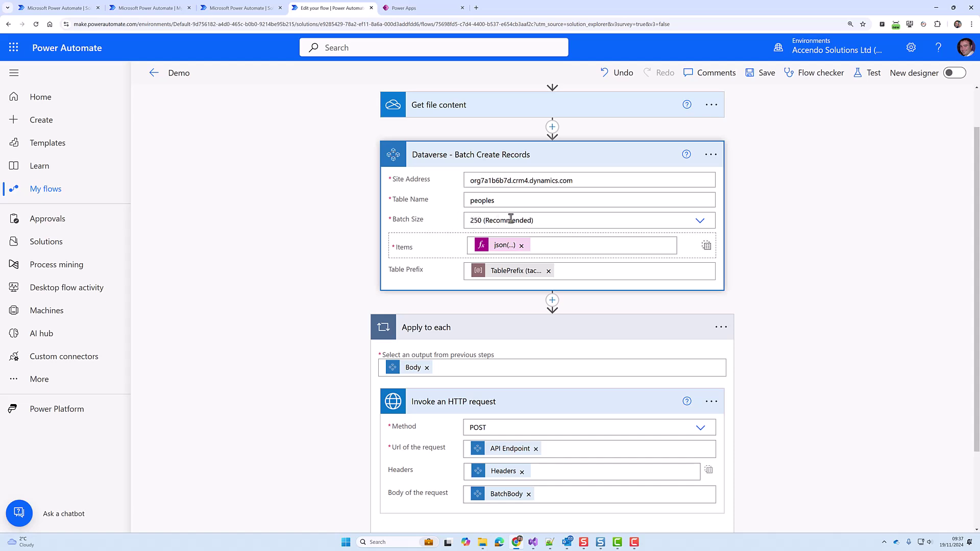
Step: Review the Batch Size options and the first person's record in Notepad++
{"action": "left_click", "coordinate": [699, 220]}
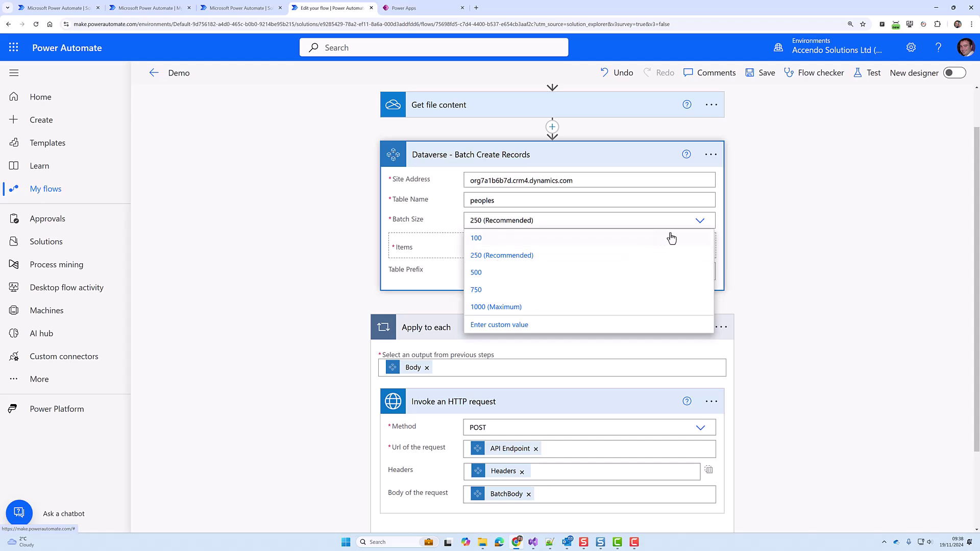
{"action": "left_click", "coordinate": [699, 222]}
{"action": "key", "text": "alt+Tab"}
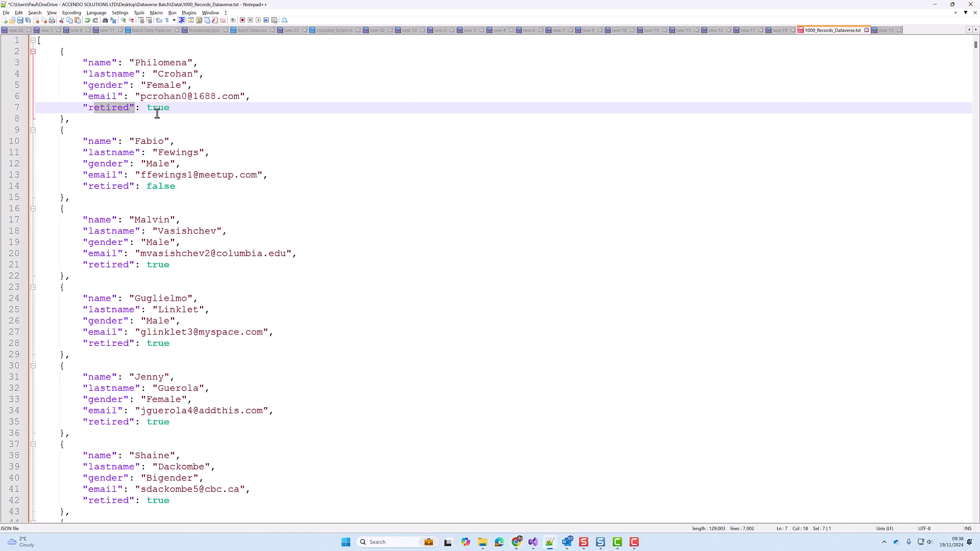
{"action": "left_click_drag", "start_coordinate": [170, 108], "coordinate": [27, 62]}
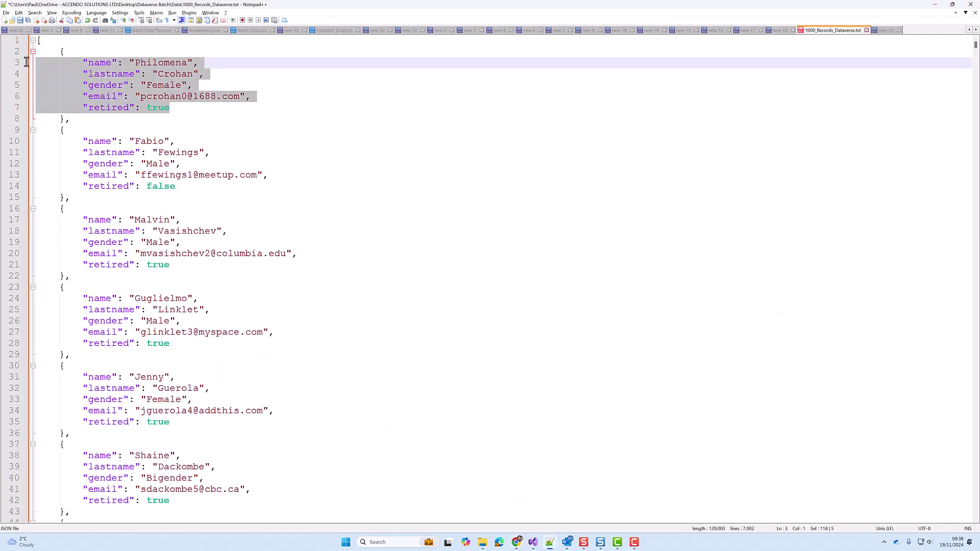
{"action": "left_click", "coordinate": [254, 106]}
Step: Back in the flow editor, start a test with the manual trigger
{"action": "key", "text": "alt+Tab"}
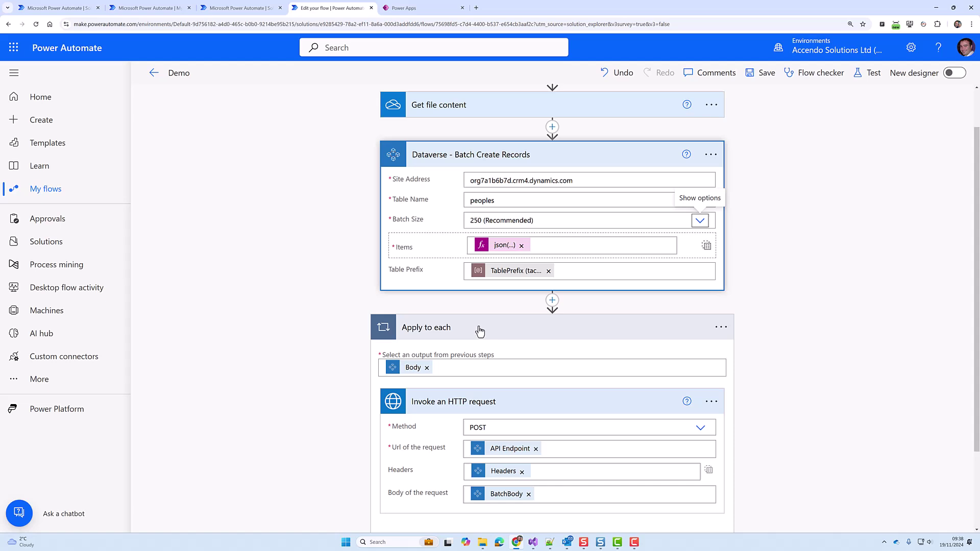
{"action": "left_click", "coordinate": [868, 73]}
{"action": "left_click", "coordinate": [787, 106]}
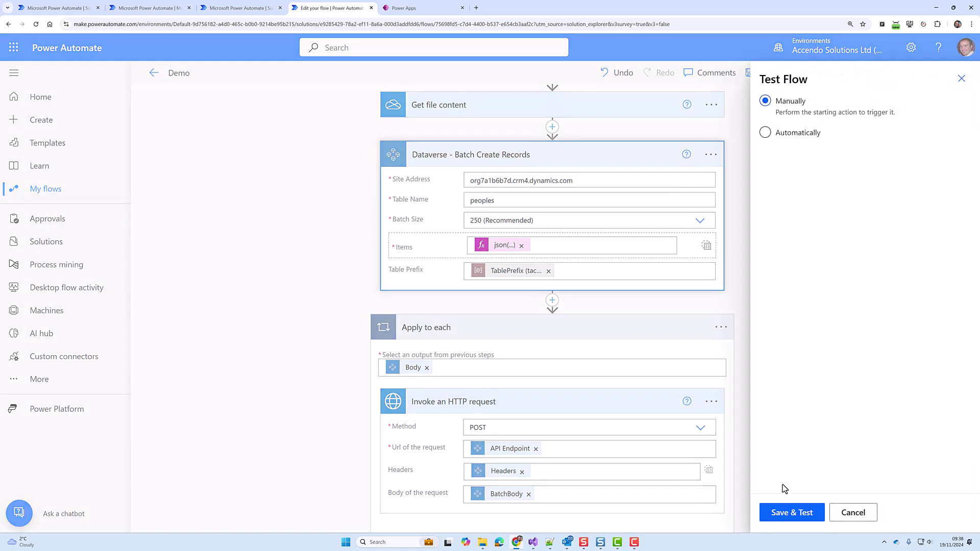
Step: Refresh the People table in Power Apps, then return to the flow editor
{"action": "left_click", "coordinate": [398, 9]}
{"action": "left_click", "coordinate": [148, 62]}
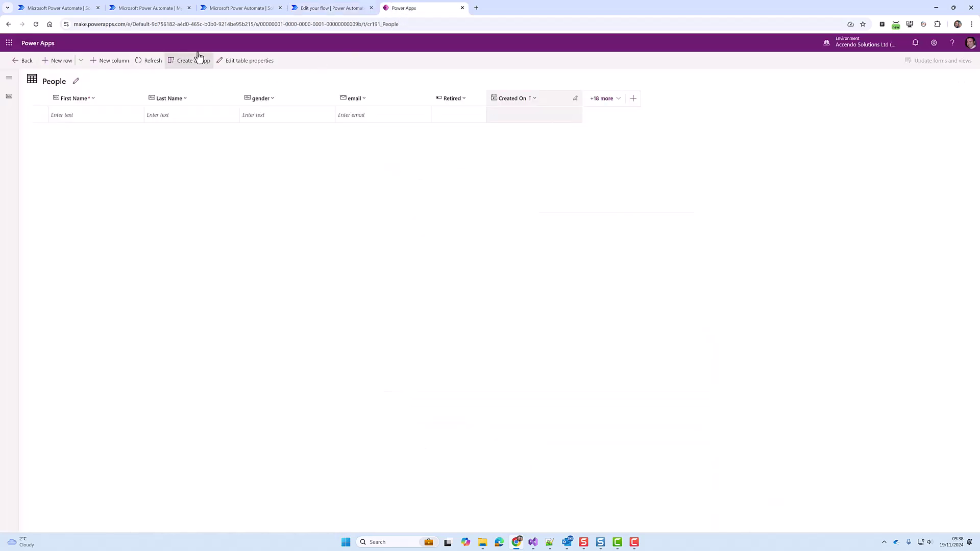
{"action": "left_click", "coordinate": [312, 11]}
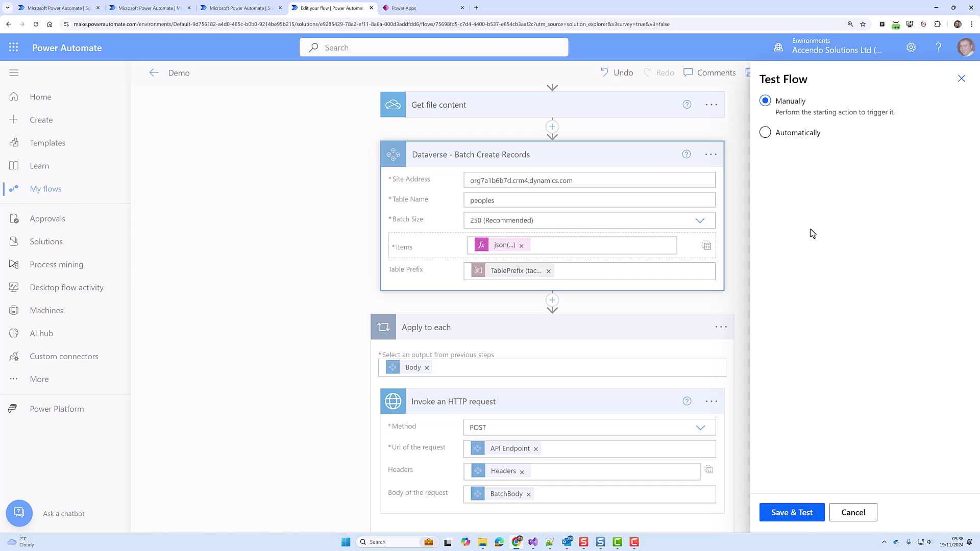
Step: Save and run the test, then show the loop's HTTP request inputs
{"action": "left_click", "coordinate": [790, 514]}
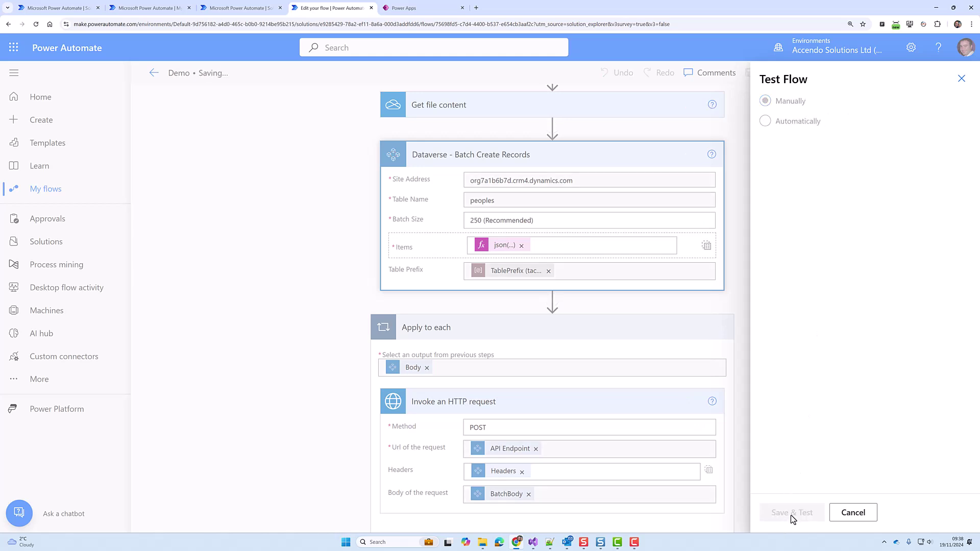
{"action": "left_click", "coordinate": [802, 515]}
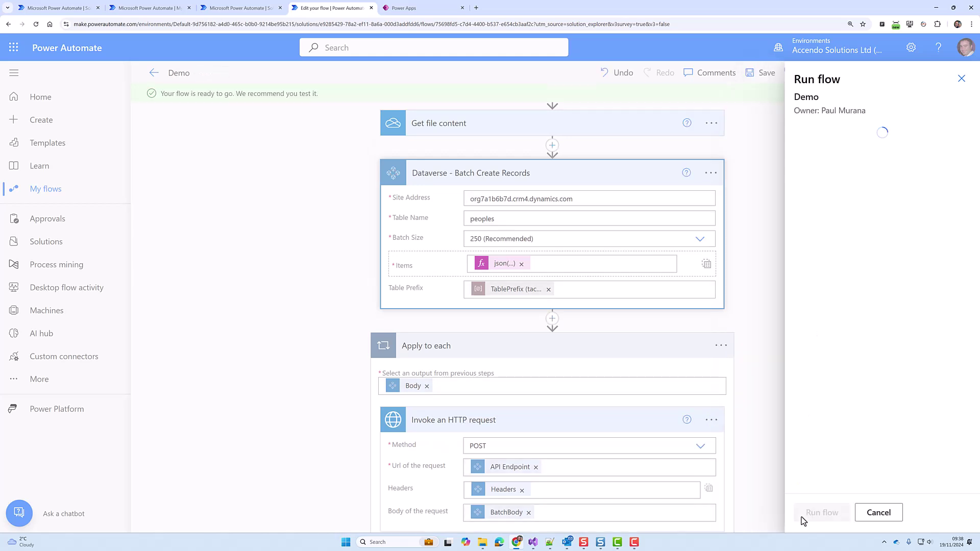
{"action": "left_click", "coordinate": [802, 517]}
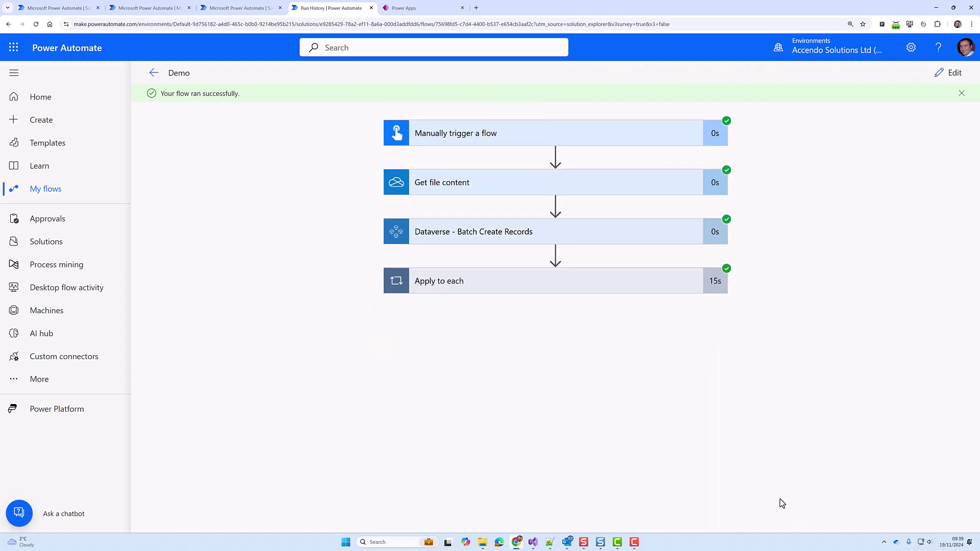
{"action": "left_click", "coordinate": [596, 294]}
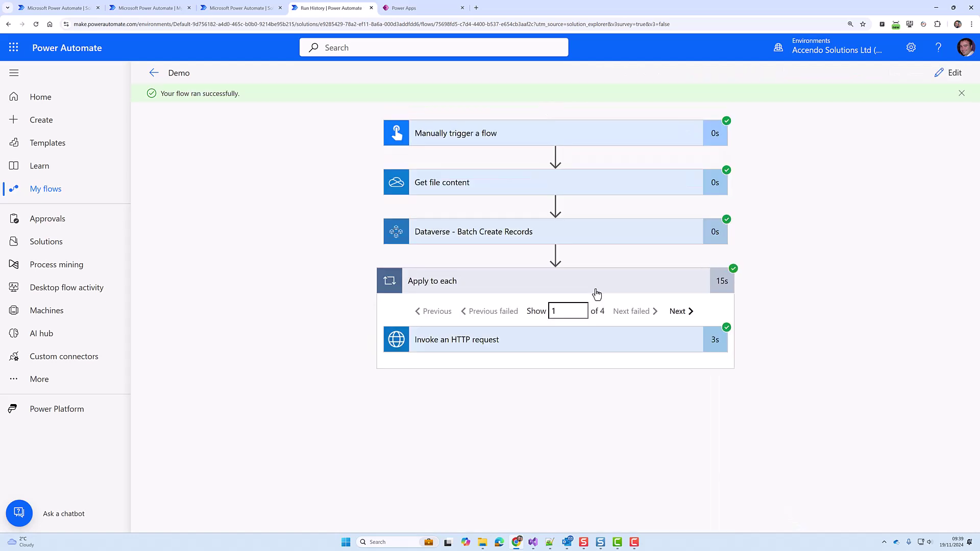
{"action": "left_click", "coordinate": [603, 348]}
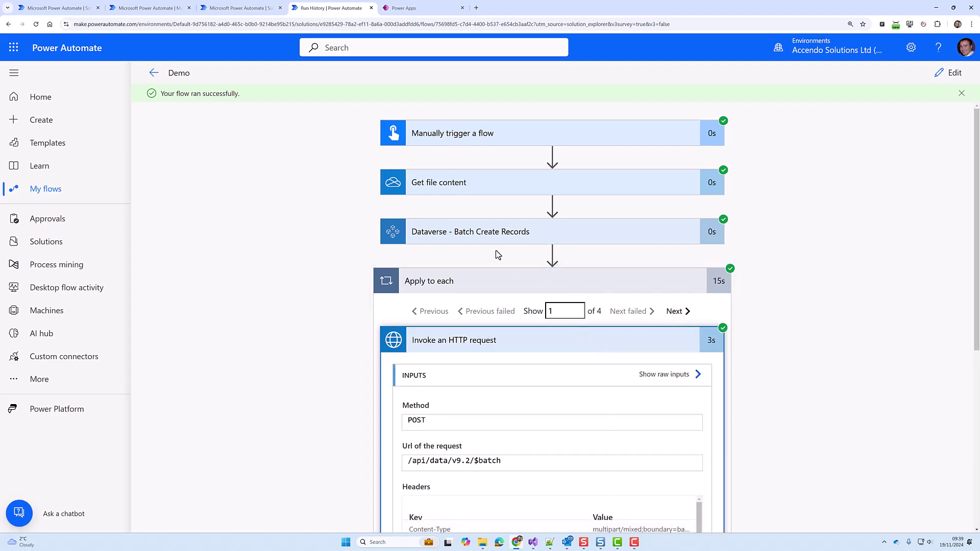
Step: Reload the People table rows in Power Apps and return to the run details
{"action": "left_click", "coordinate": [402, 7]}
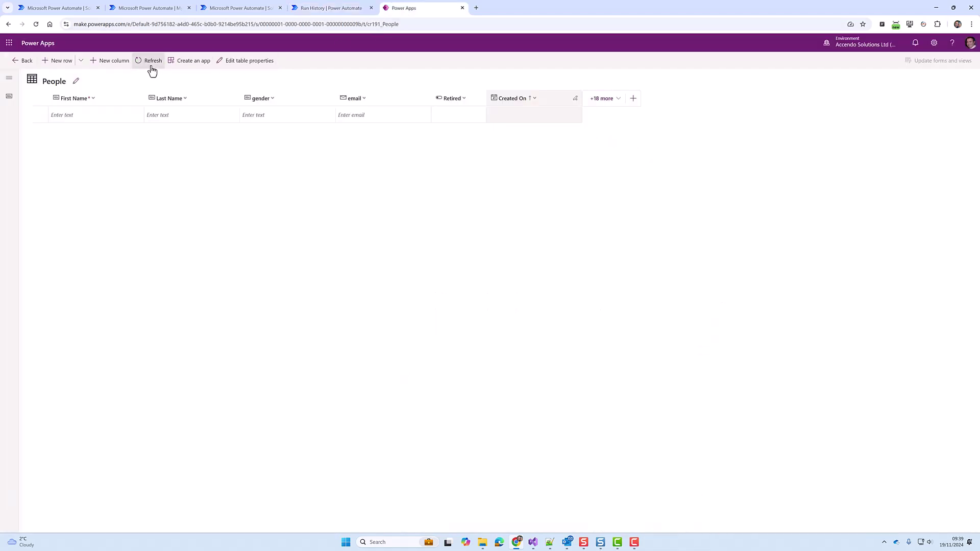
{"action": "left_click", "coordinate": [152, 61]}
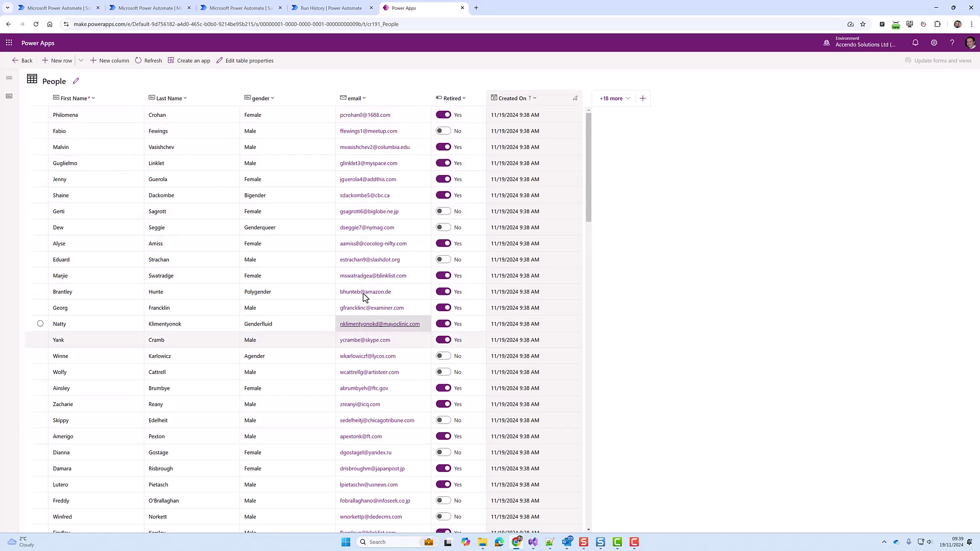
{"action": "left_click", "coordinate": [309, 9]}
Step: Scroll through the HTTP request body shown in the run's inputs
{"action": "scroll", "coordinate": [757, 470], "scroll_direction": "down", "scroll_amount": 4}
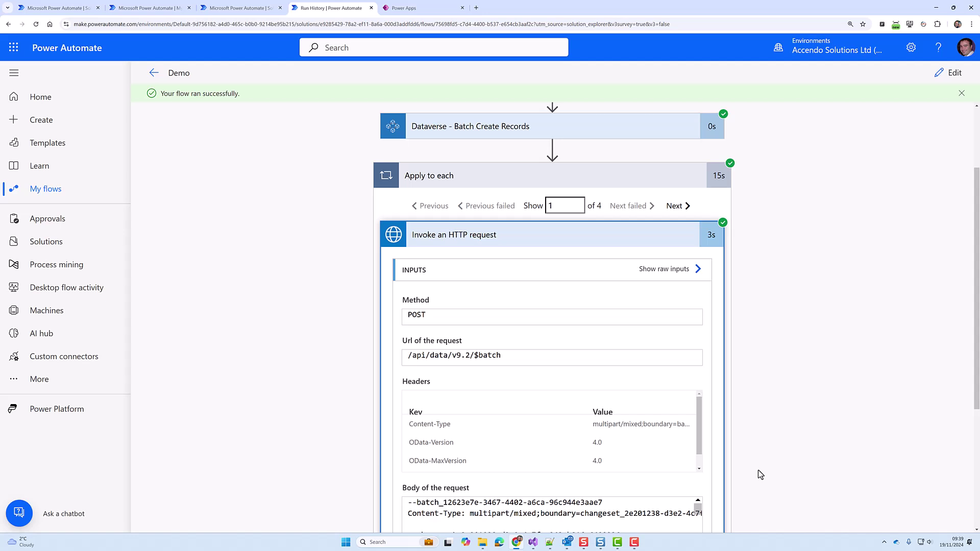
{"action": "left_click_drag", "start_coordinate": [701, 431], "coordinate": [698, 437]}
{"action": "scroll", "coordinate": [735, 453], "scroll_direction": "down", "scroll_amount": 3}
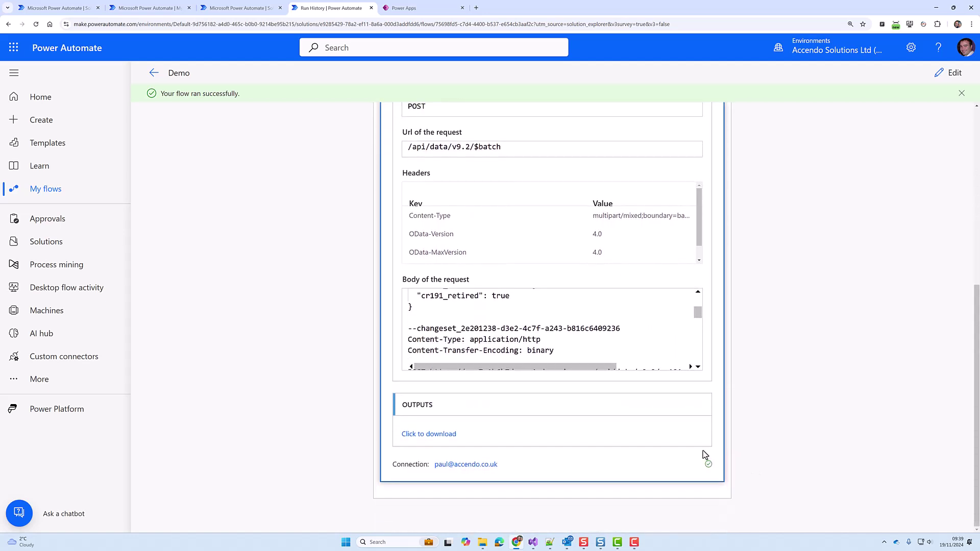
{"action": "scroll", "coordinate": [704, 454], "scroll_direction": "up", "scroll_amount": 2}
{"action": "left_click_drag", "start_coordinate": [697, 387], "coordinate": [698, 378]}
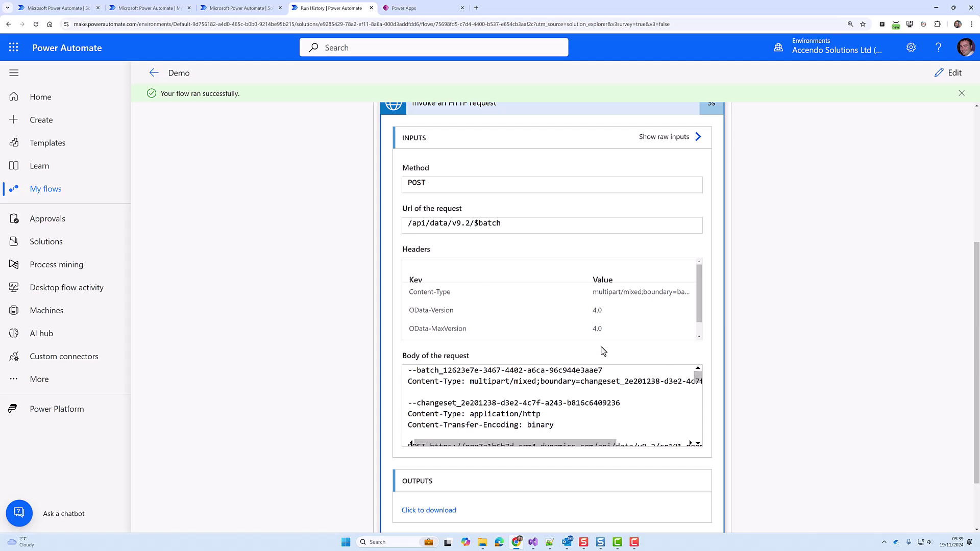
{"action": "scroll", "coordinate": [603, 352], "scroll_direction": "up", "scroll_amount": 5}
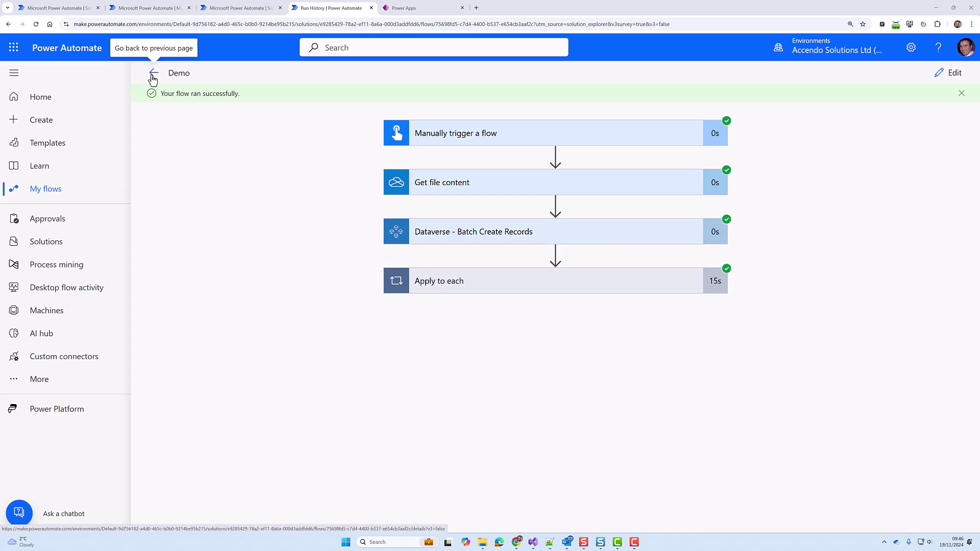
Step: Leave the run view, close the flow details page and return to the solution's objects
{"action": "left_click", "coordinate": [152, 75]}
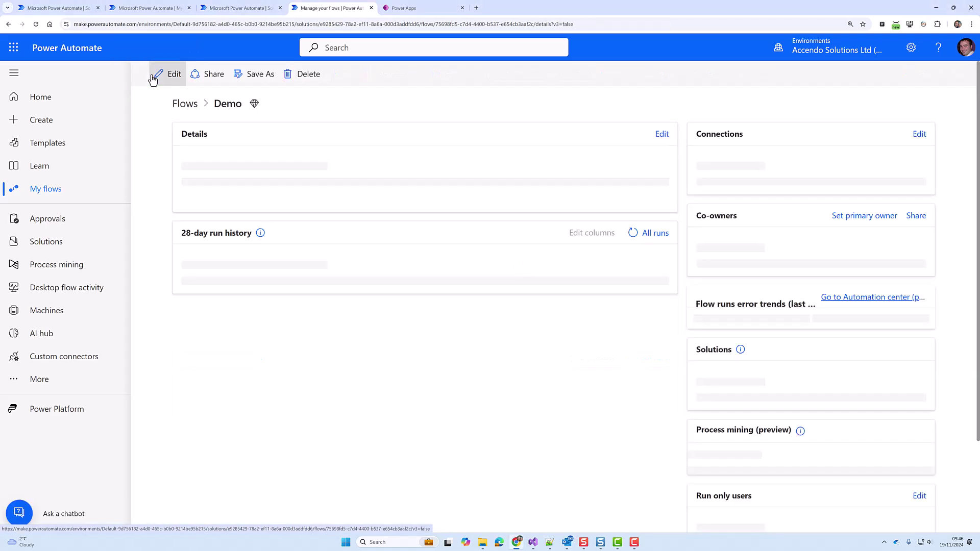
{"action": "left_click", "coordinate": [371, 8]}
{"action": "left_click", "coordinate": [245, 8]}
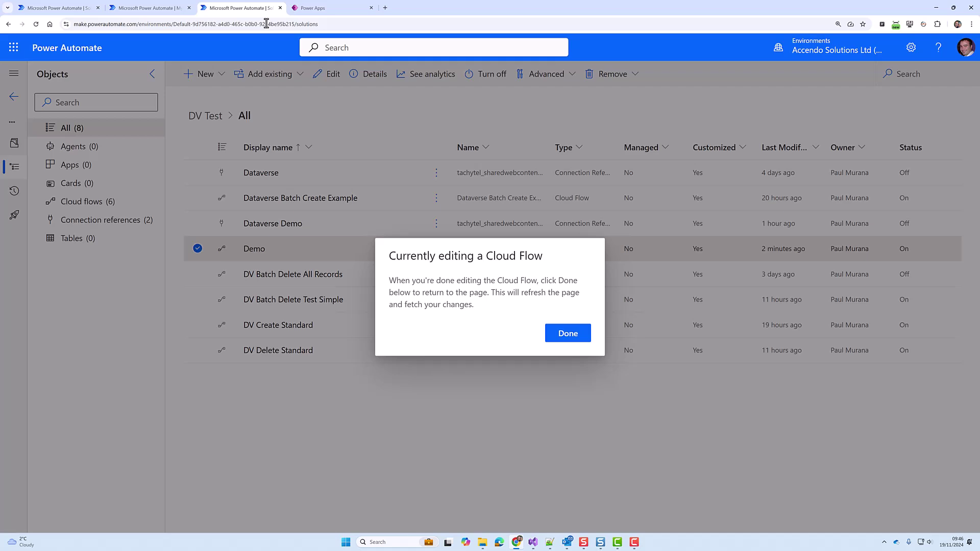
{"action": "left_click", "coordinate": [567, 333]}
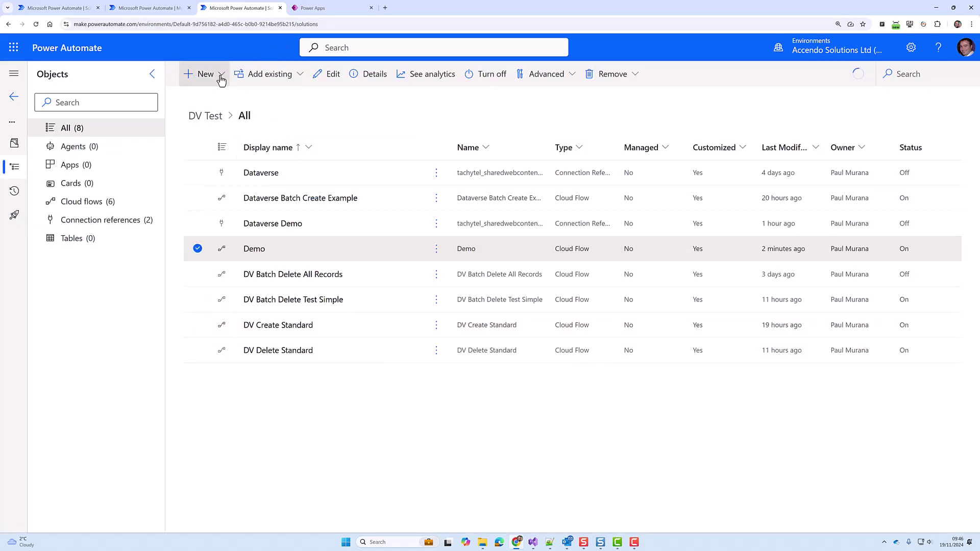
Step: Create an instant cloud flow named 'Delete Demo (Simple)' with the Manually trigger a flow trigger
{"action": "left_click", "coordinate": [202, 74]}
{"action": "mouse_move", "coordinate": [238, 139]}
{"action": "mouse_move", "coordinate": [326, 145]}
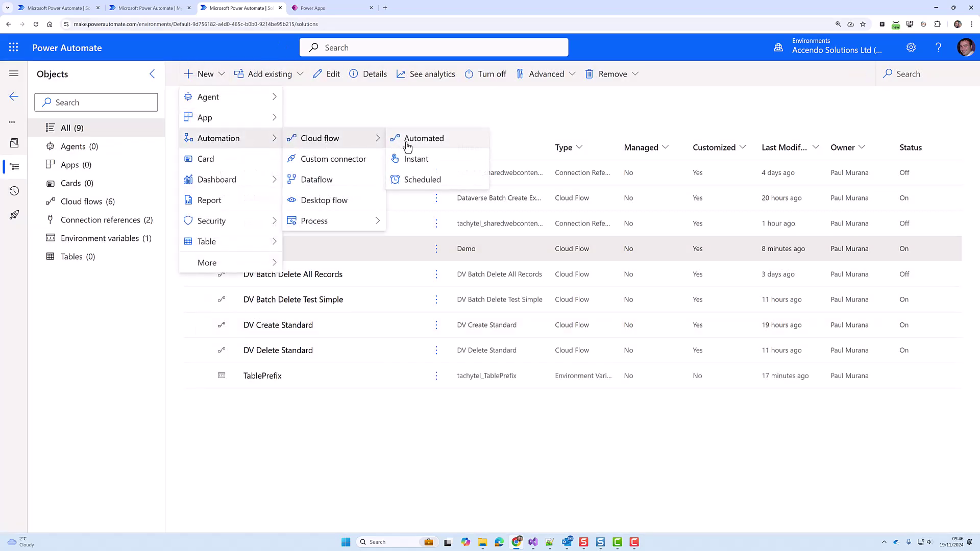
{"action": "left_click", "coordinate": [420, 161]}
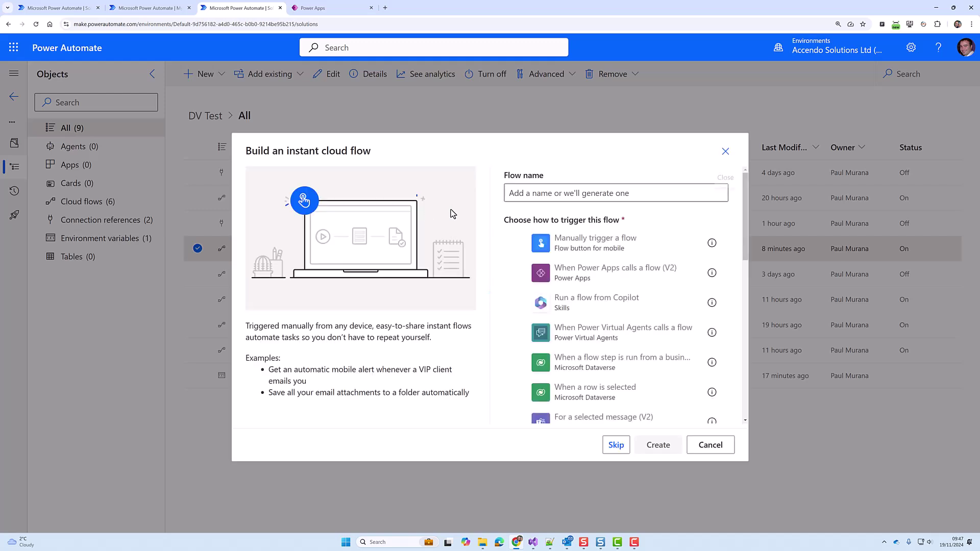
{"action": "left_click", "coordinate": [515, 196]}
{"action": "type", "text": "Delete"}
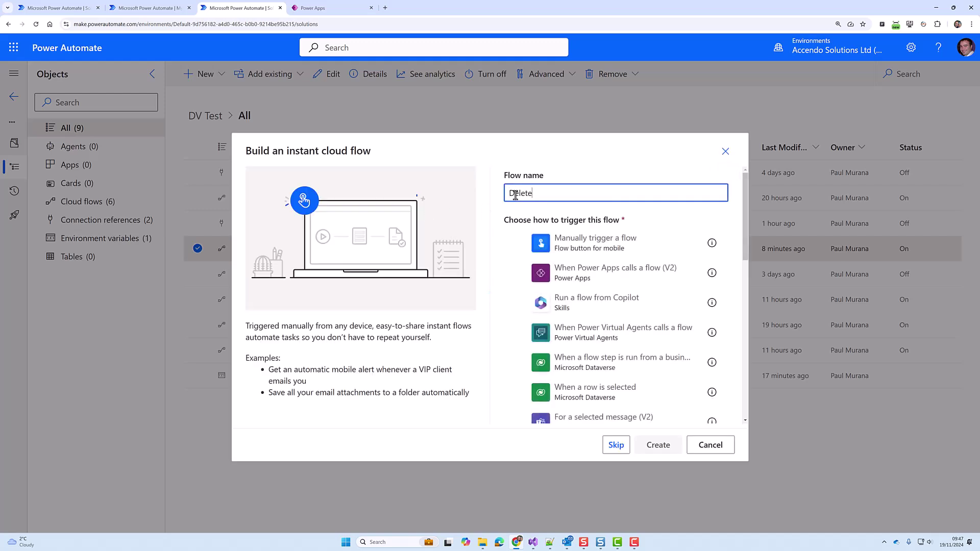
{"action": "type", "text": " Demo"}
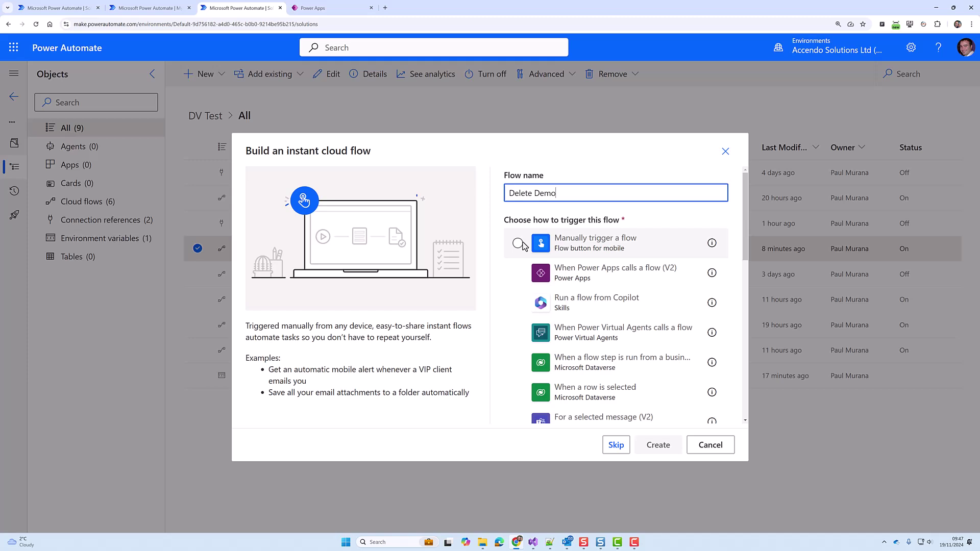
{"action": "left_click", "coordinate": [514, 243]}
{"action": "left_click", "coordinate": [619, 192]}
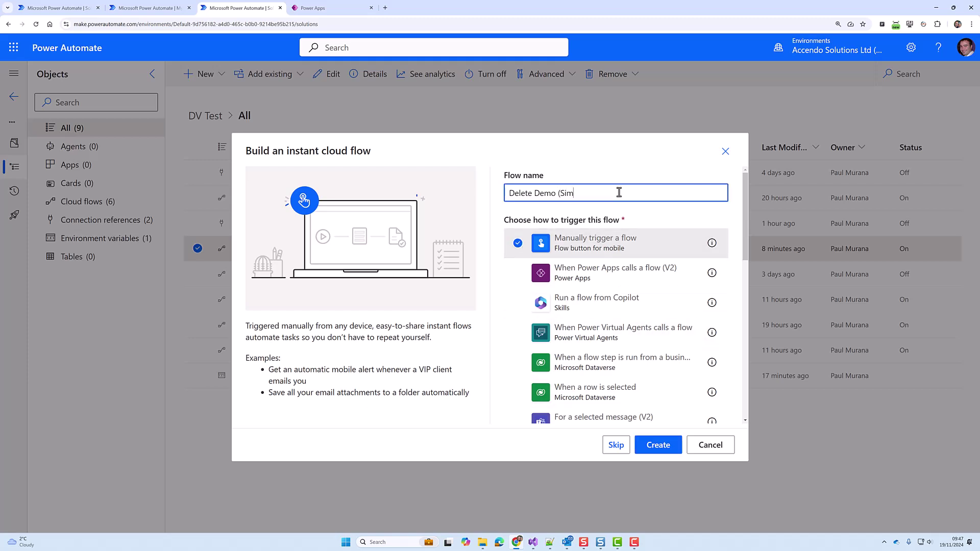
{"action": "type", "text": "(Simple)"}
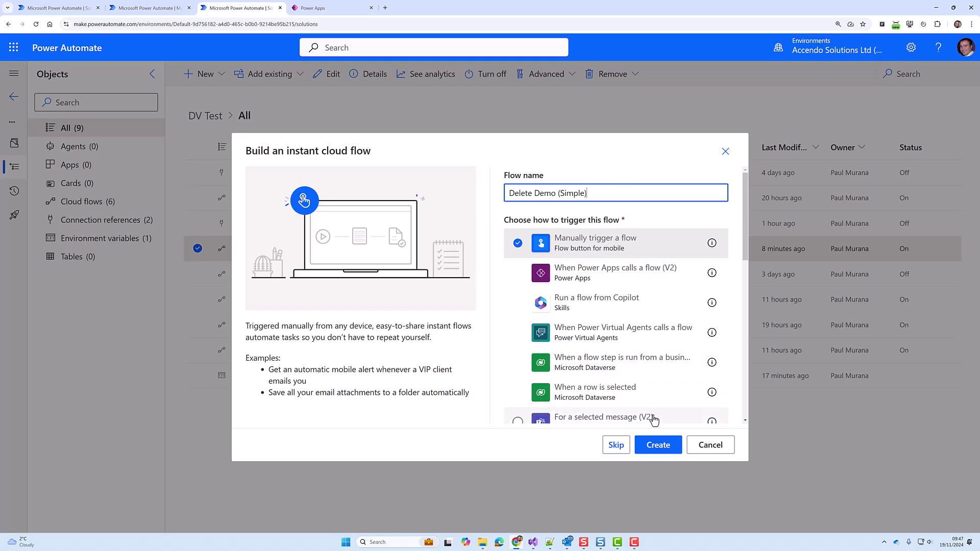
{"action": "left_click", "coordinate": [658, 442]}
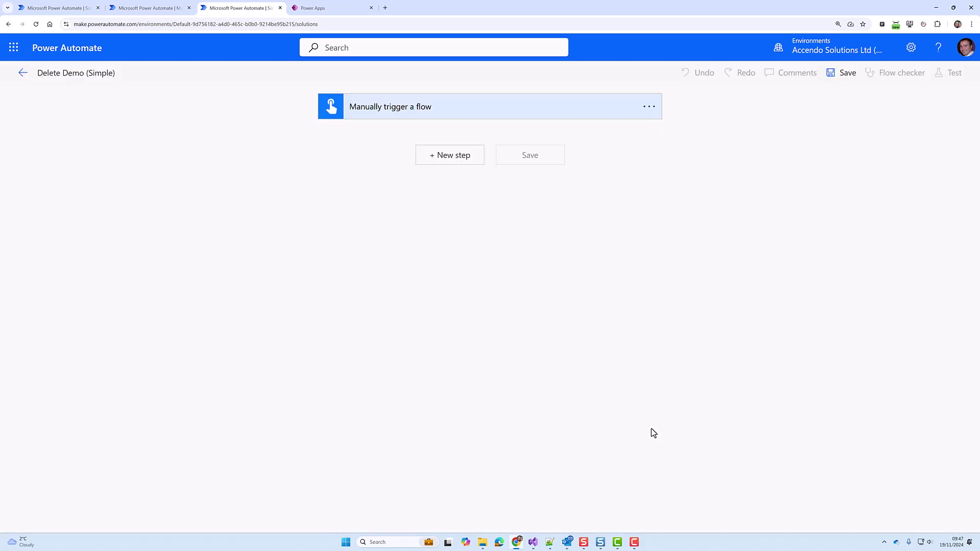
Step: Add a Dataverse List rows step on the People table
{"action": "left_click", "coordinate": [455, 163]}
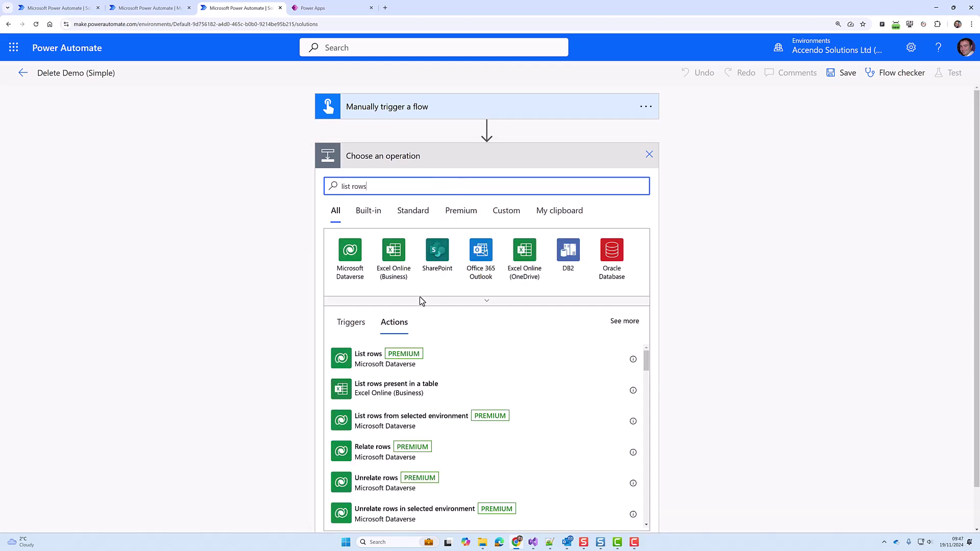
{"action": "left_click", "coordinate": [367, 357]}
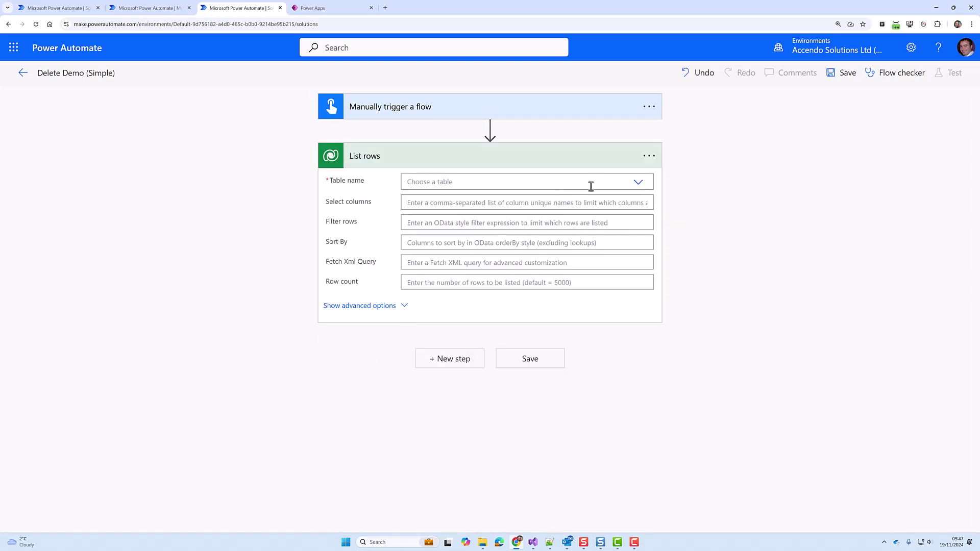
{"action": "left_click", "coordinate": [604, 183]}
{"action": "type", "text": "people"}
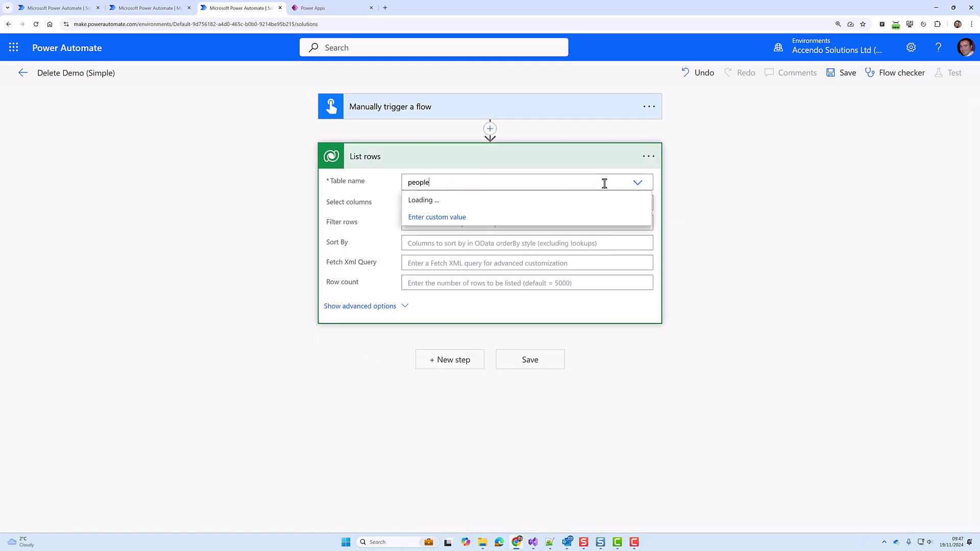
{"action": "left_click", "coordinate": [525, 202]}
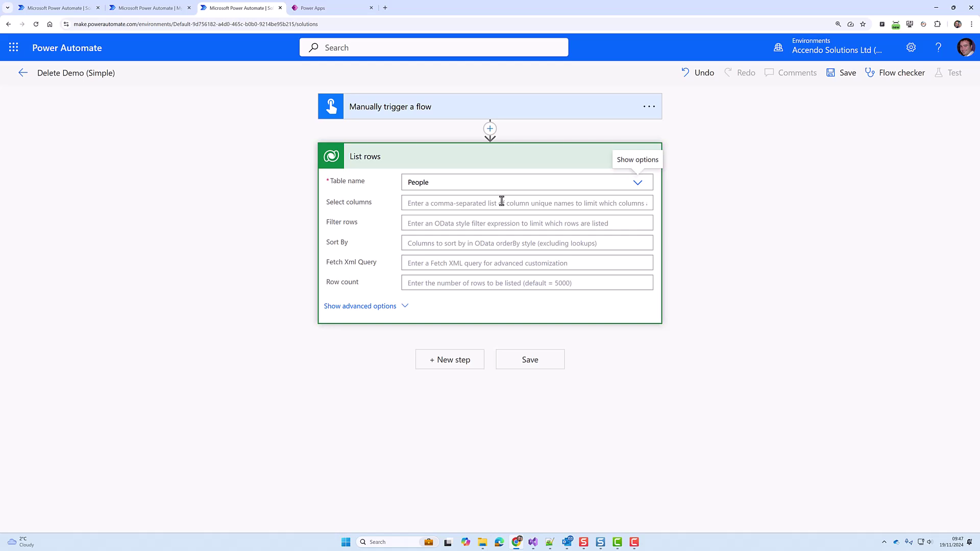
Step: Limit List rows to the createdon column and a row count of 1, then save
{"action": "left_click", "coordinate": [502, 201]}
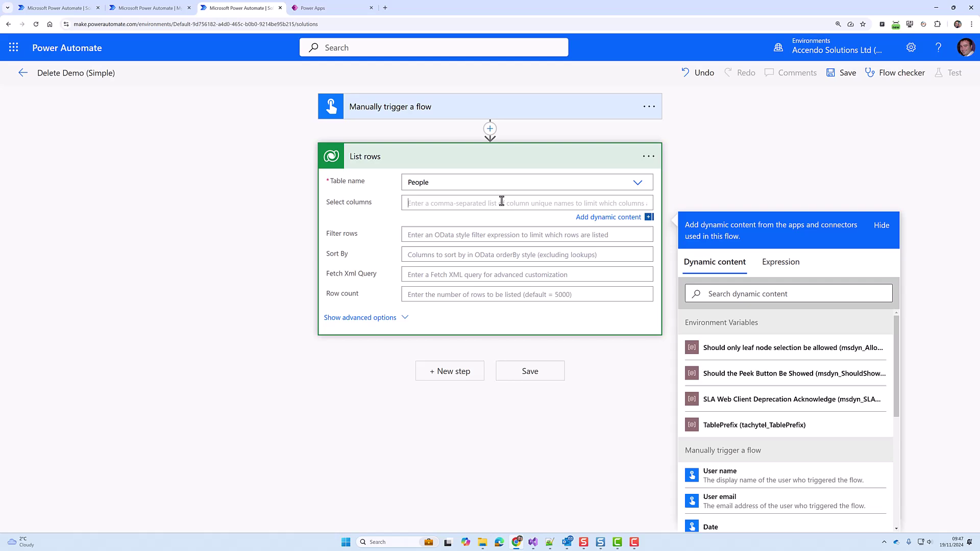
{"action": "type", "text": "createdon"}
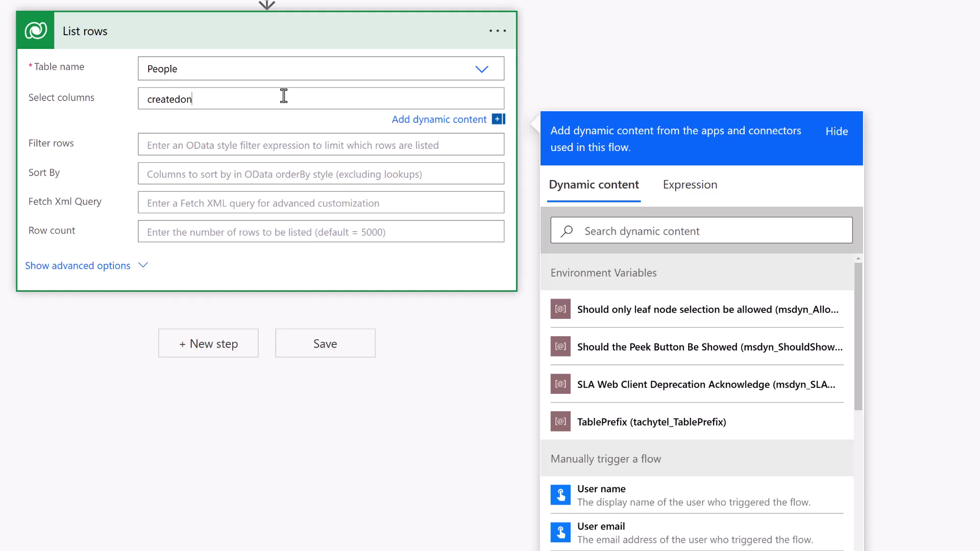
{"action": "double_click", "coordinate": [175, 99]}
{"action": "left_click", "coordinate": [252, 233]}
{"action": "type", "text": "1"}
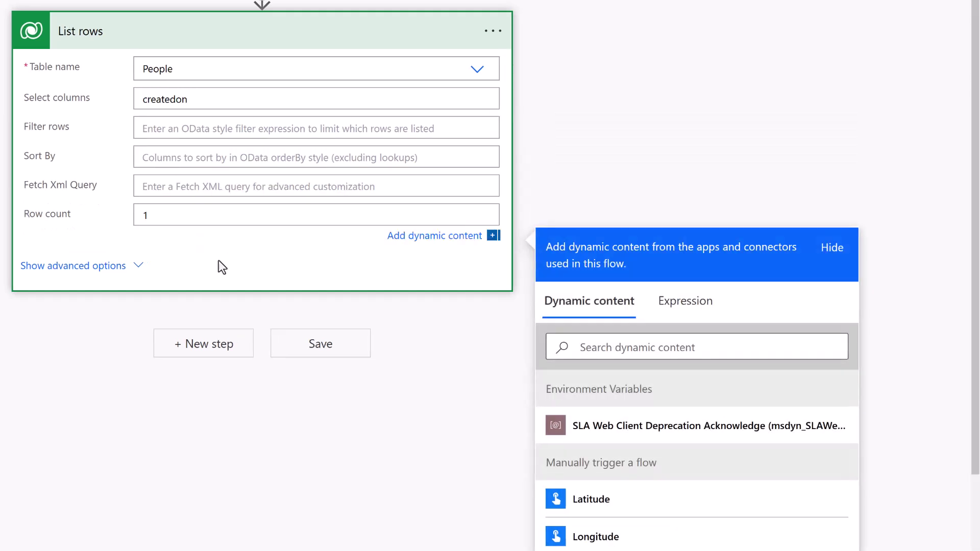
{"action": "left_click", "coordinate": [321, 341]}
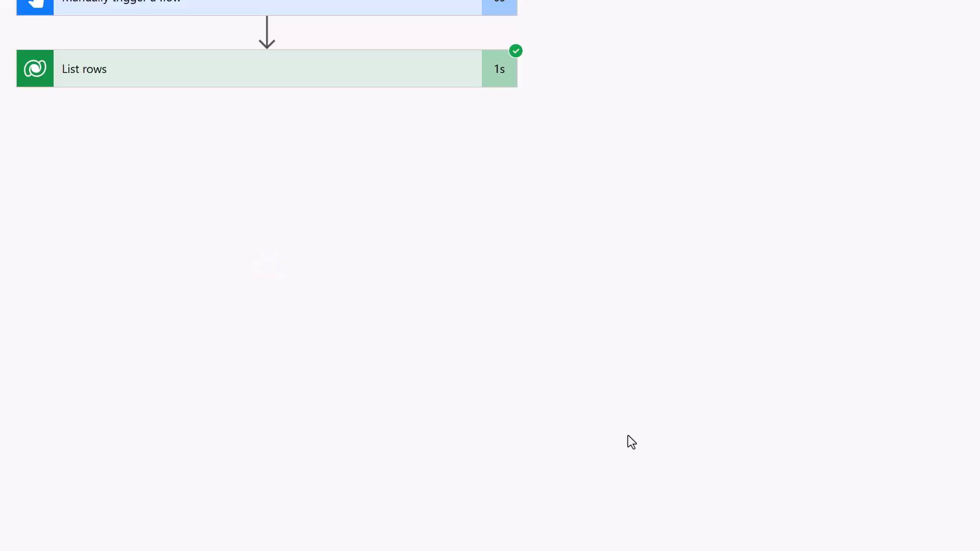
{"action": "left_click", "coordinate": [265, 81]}
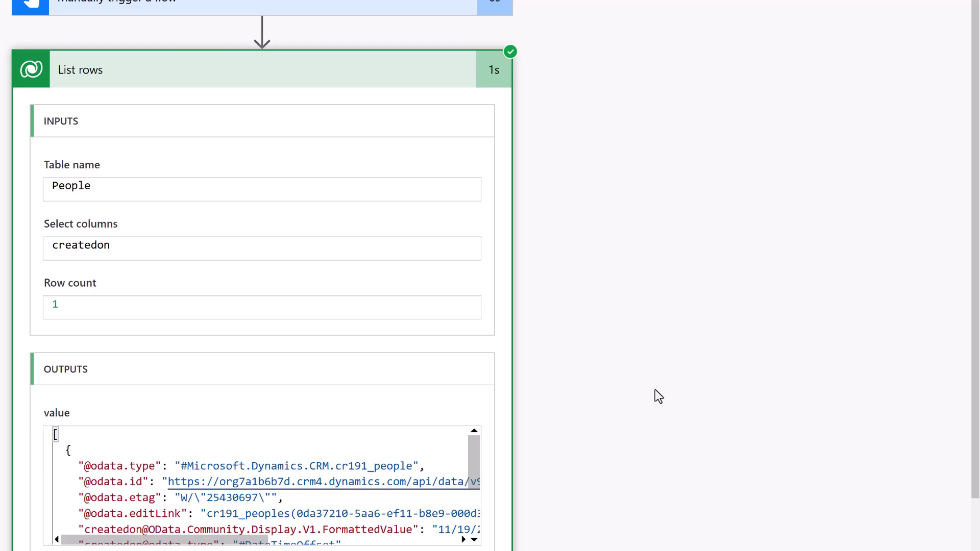
{"action": "left_click", "coordinate": [95, 412]}
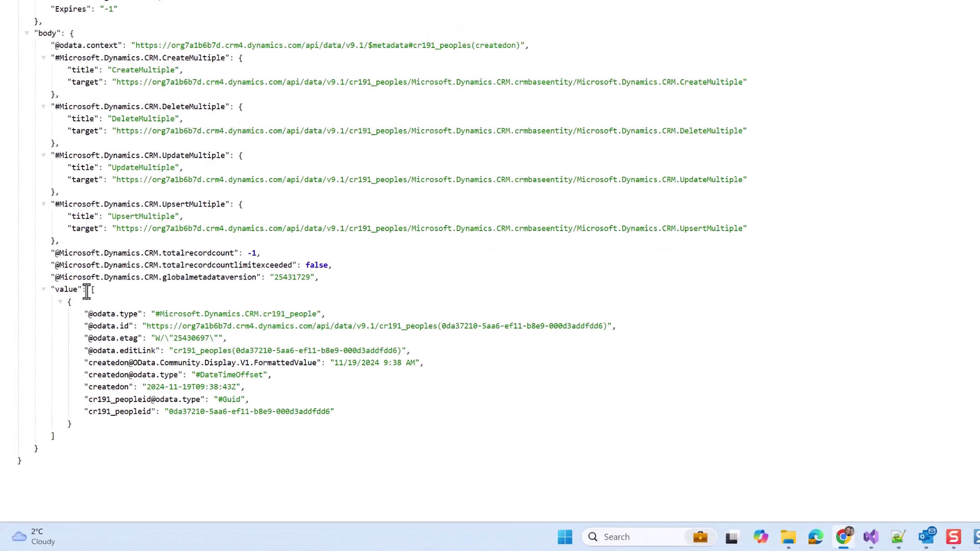
{"action": "left_click_drag", "start_coordinate": [110, 228], "coordinate": [136, 400]}
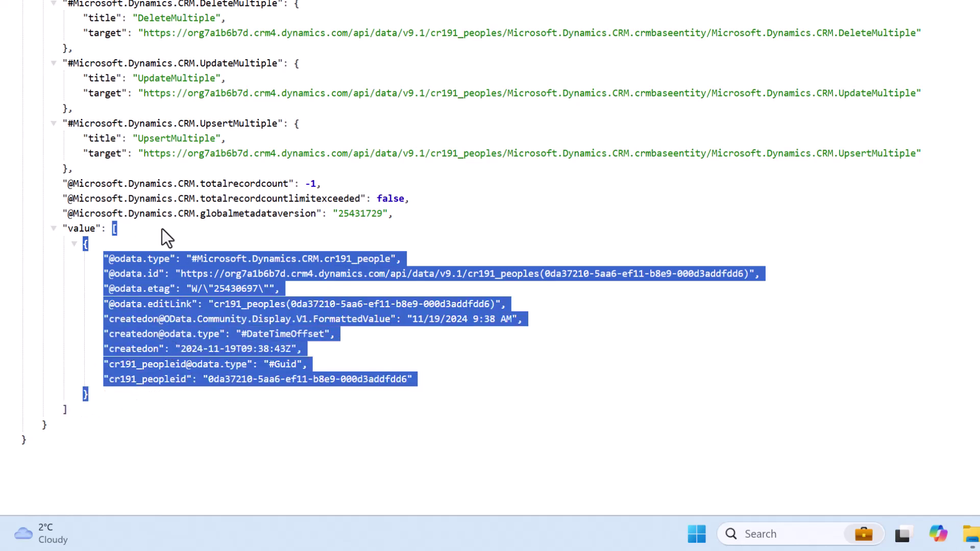
{"action": "left_click", "coordinate": [131, 266]}
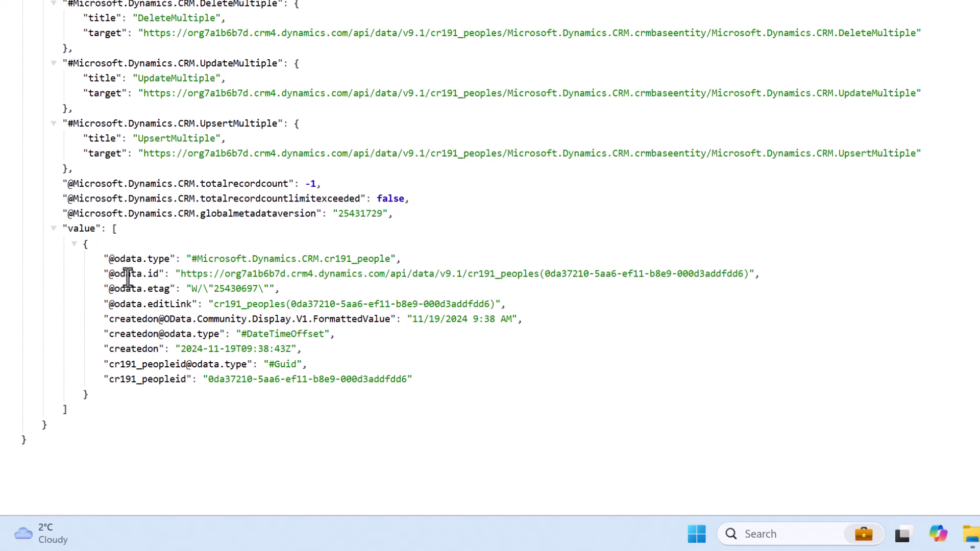
{"action": "double_click", "coordinate": [126, 349]}
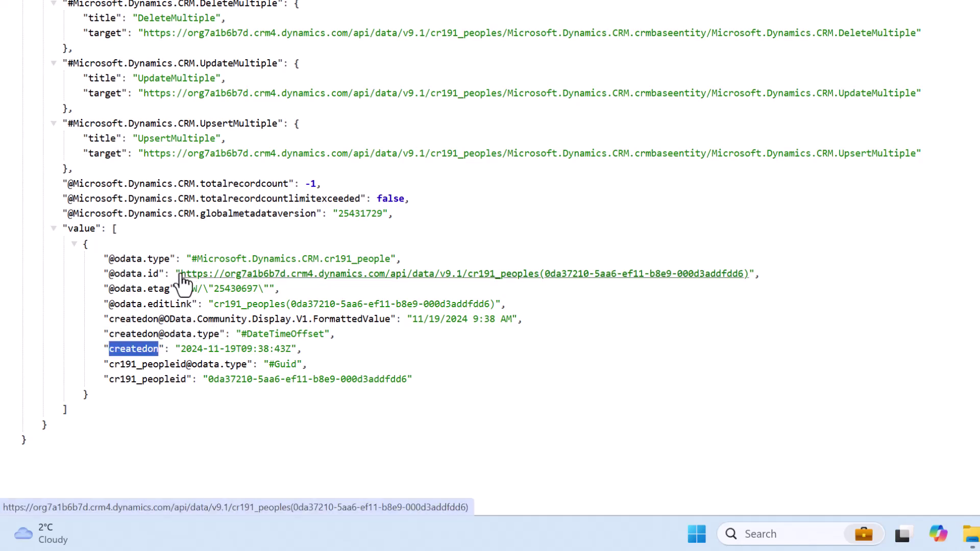
{"action": "left_click_drag", "start_coordinate": [177, 274], "coordinate": [749, 270]}
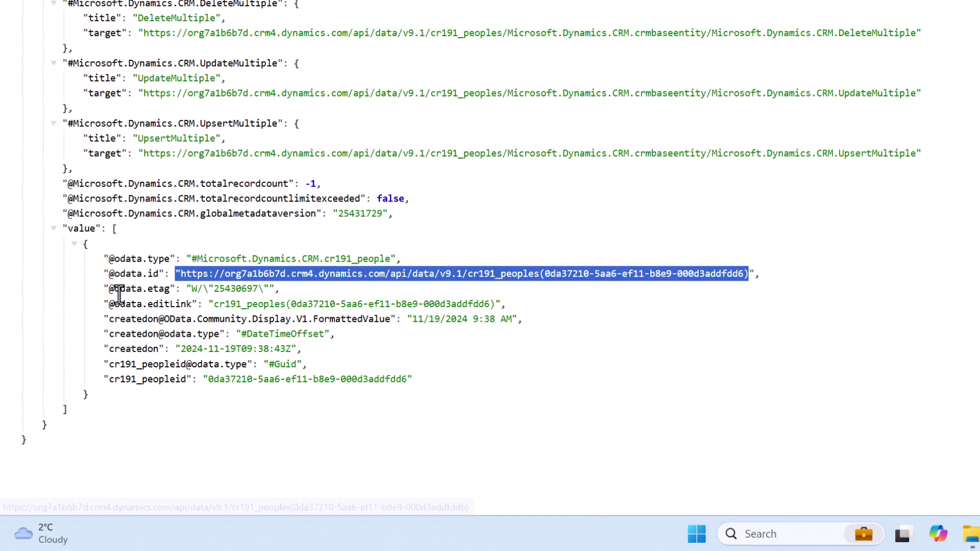
{"action": "left_click", "coordinate": [119, 269]}
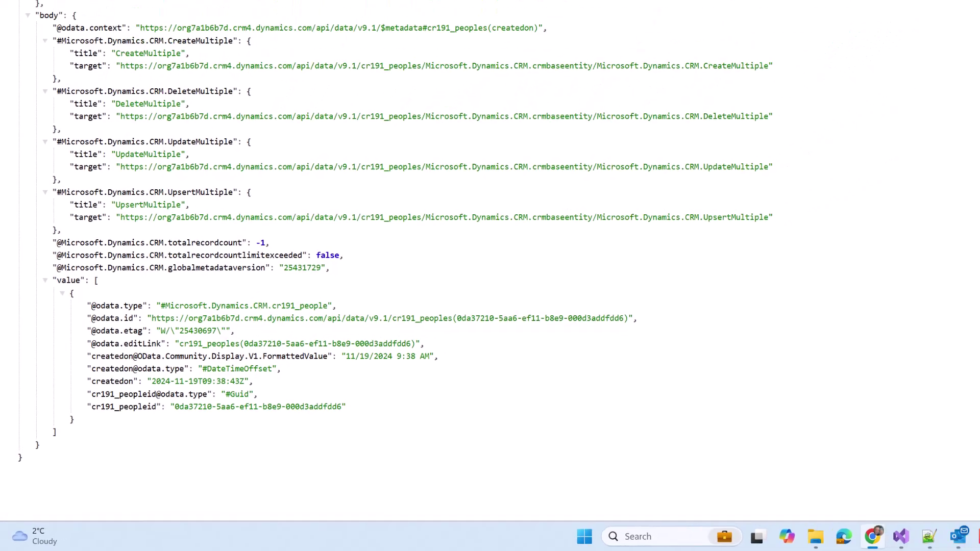
{"action": "key", "text": "ctrl+w"}
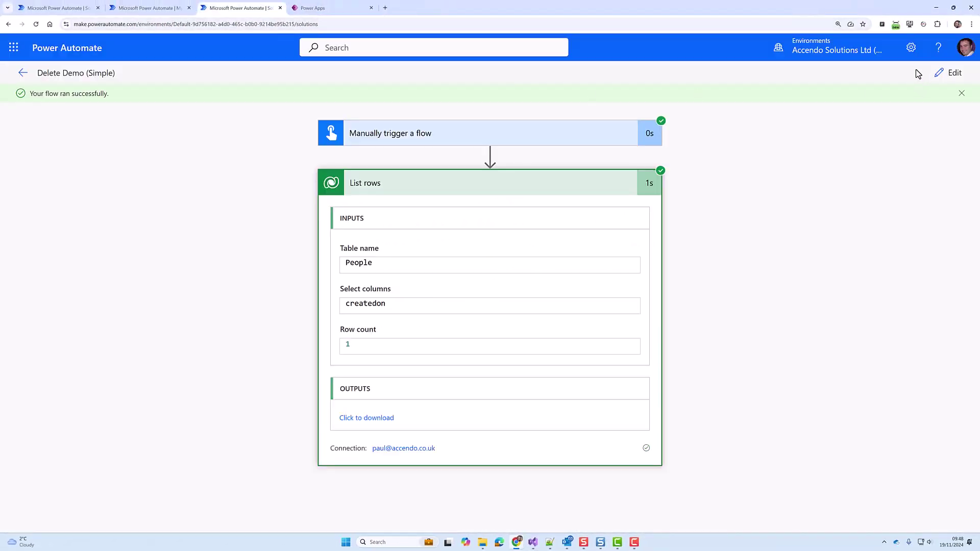
Step: Open the flow for editing and enter a retired-people filter in List rows' Filter rows
{"action": "left_click", "coordinate": [950, 73]}
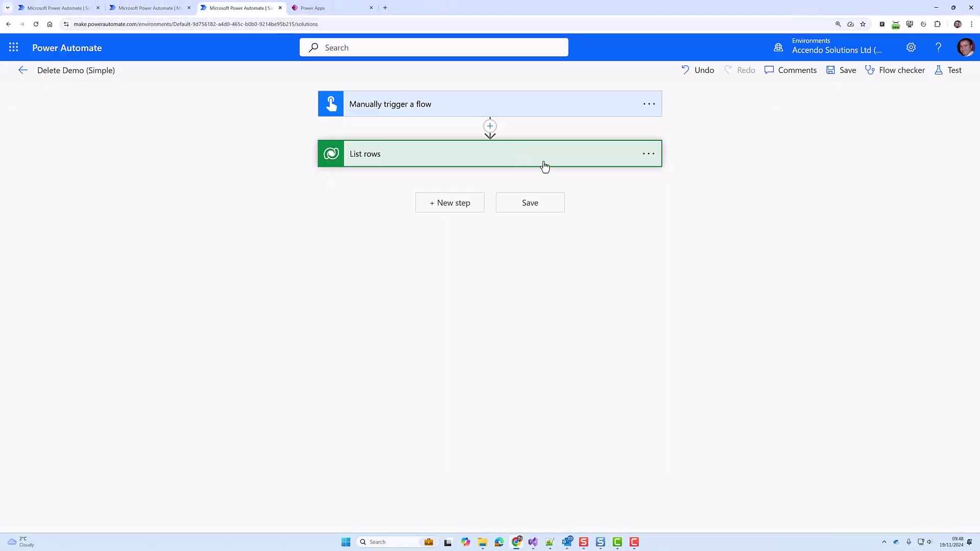
{"action": "left_click", "coordinate": [438, 220]}
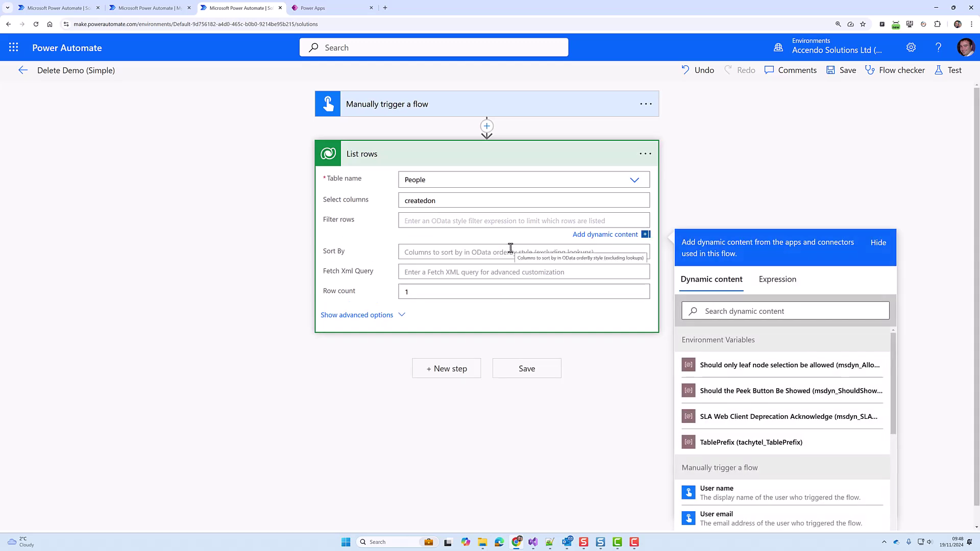
{"action": "type", "text": "retried eq true"}
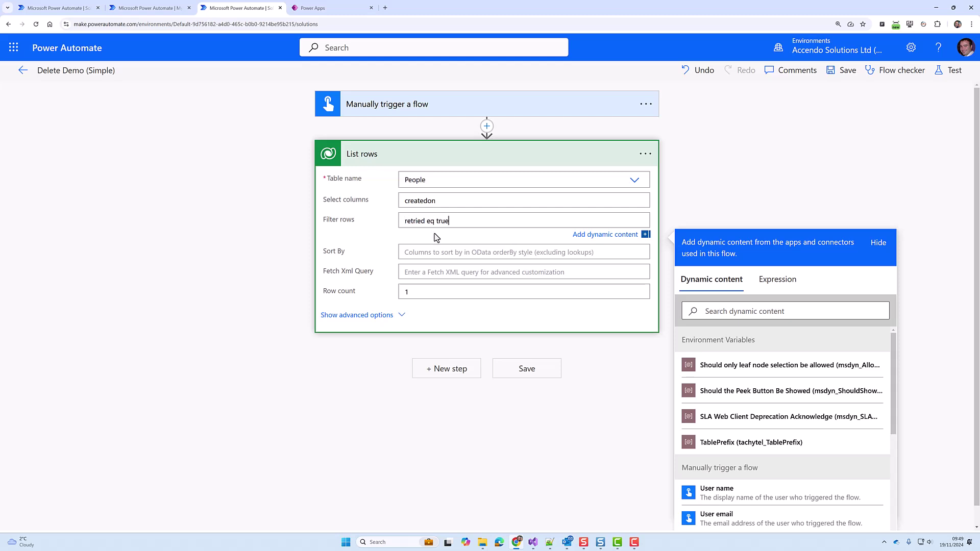
Step: Add PowerTools' Batch Delete Records (Simple) with Items set to the List rows value array
{"action": "left_click", "coordinate": [445, 369]}
{"action": "left_click", "coordinate": [491, 255]}
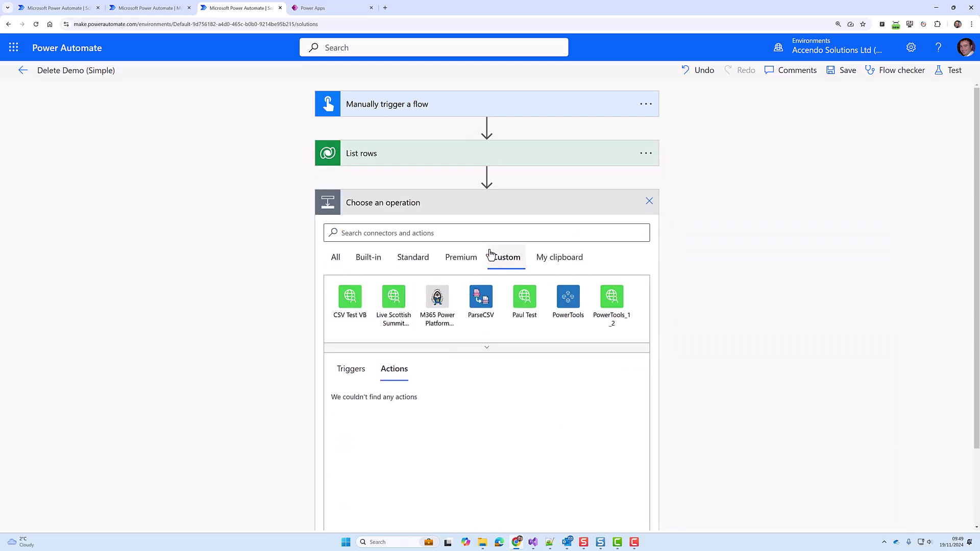
{"action": "left_click", "coordinate": [568, 306]}
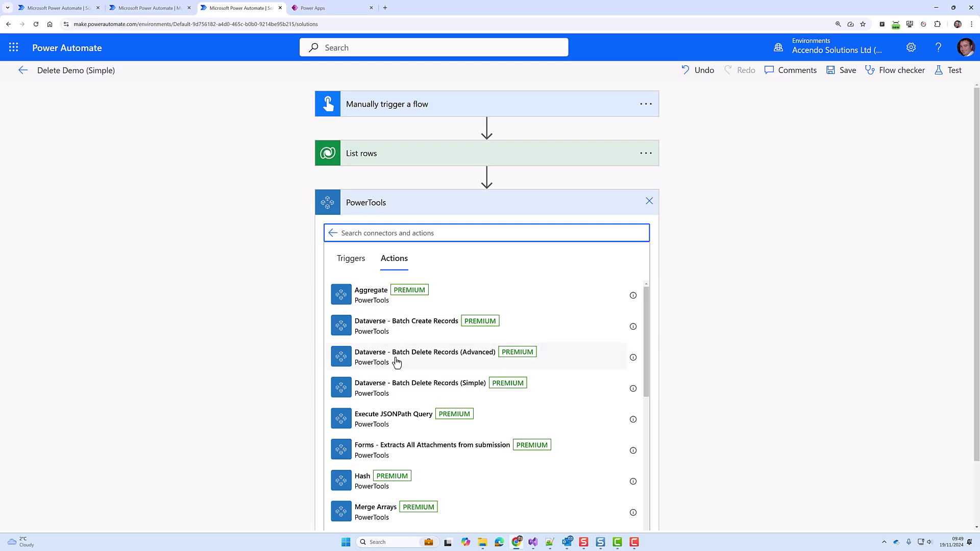
{"action": "left_click", "coordinate": [399, 388]}
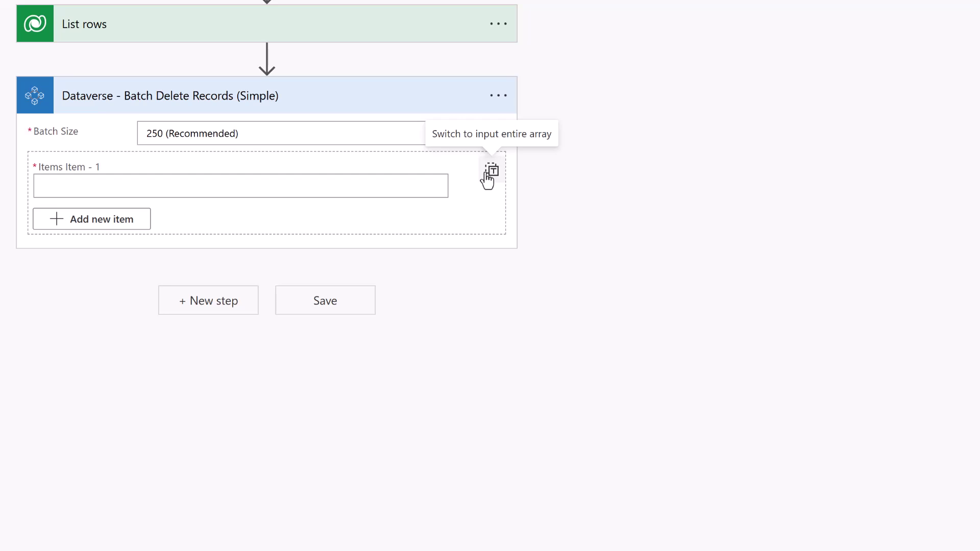
{"action": "left_click", "coordinate": [486, 173]}
{"action": "left_click_drag", "start_coordinate": [189, 209], "coordinate": [120, 158]}
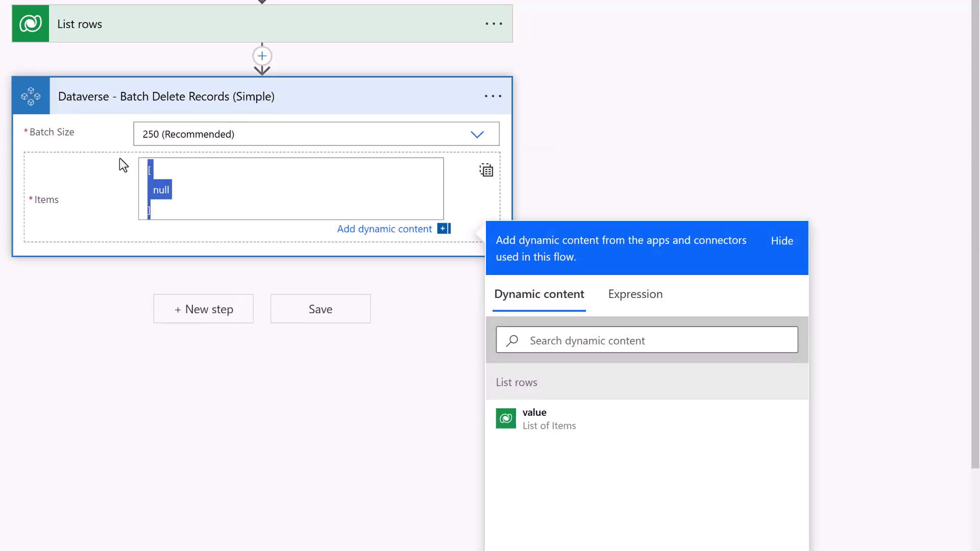
{"action": "key", "text": "BackSpace"}
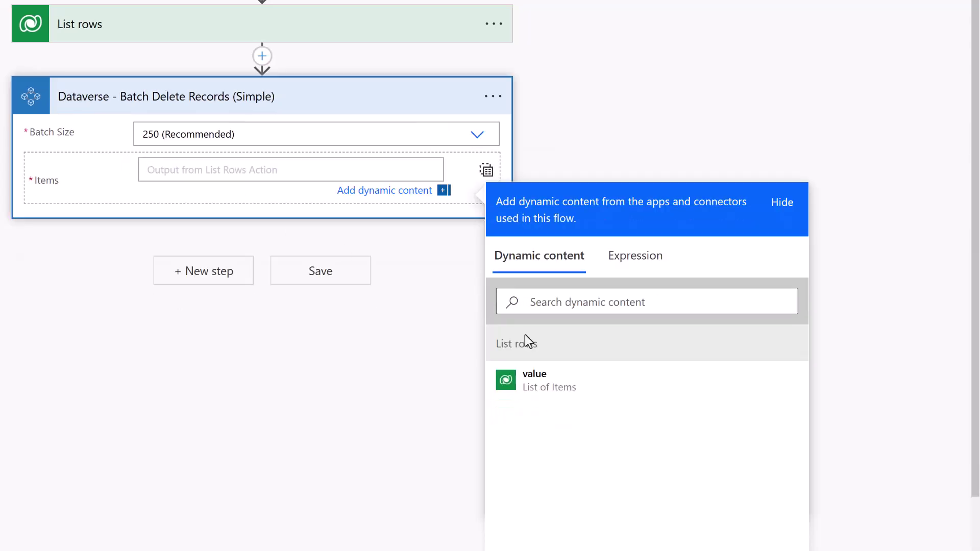
{"action": "left_click", "coordinate": [588, 396]}
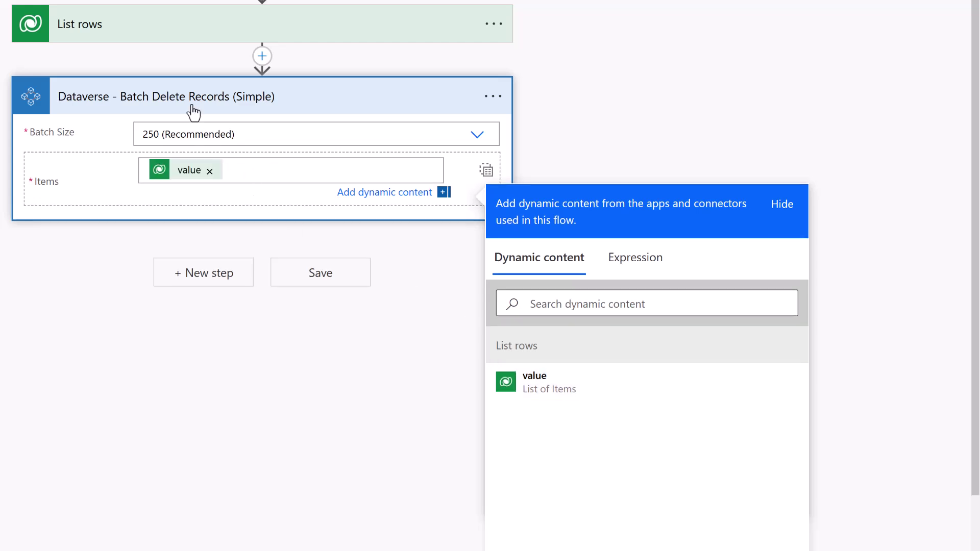
{"action": "left_click", "coordinate": [228, 280]}
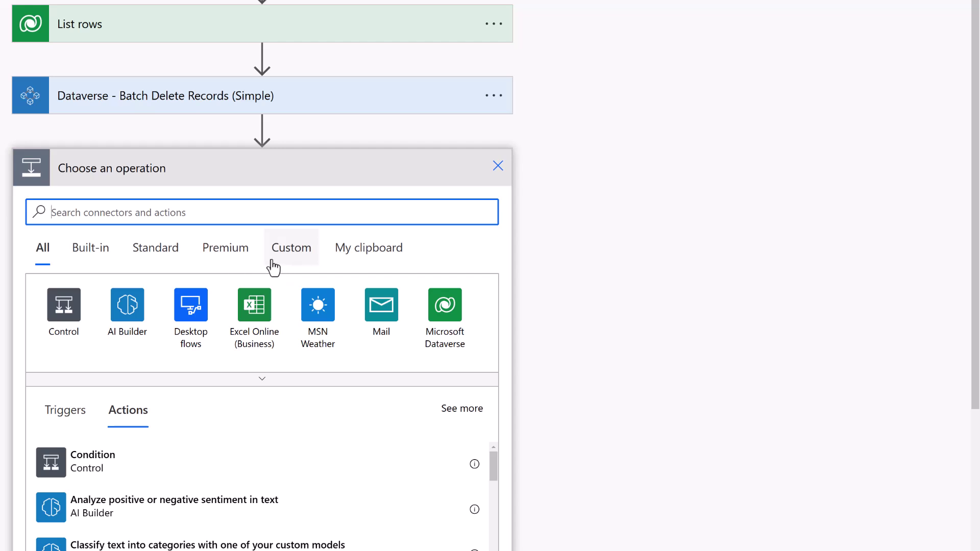
Step: Add a preauthorized Invoke an HTTP request on the Dataverse Demo connection, POSTing to API Endpoint
{"action": "type", "text": "invoke"}
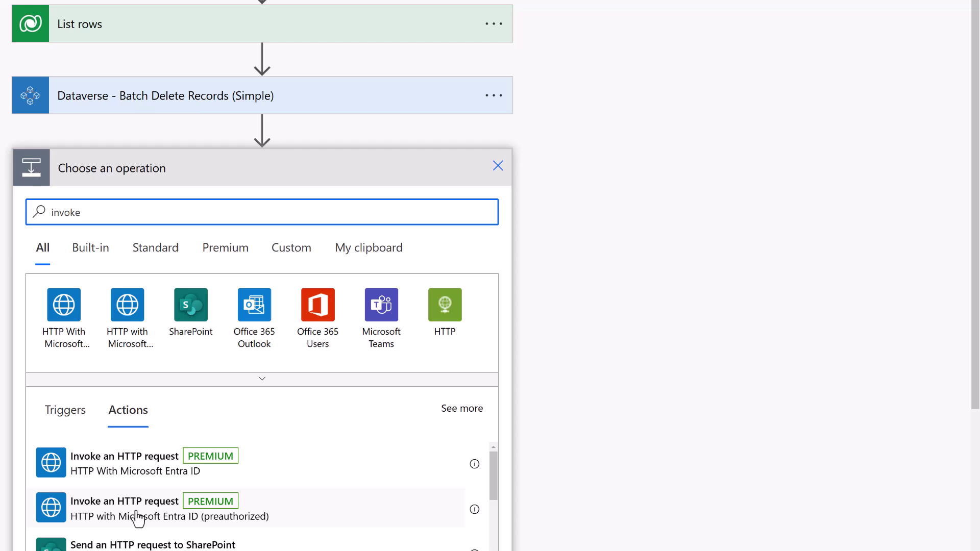
{"action": "left_click", "coordinate": [141, 517]}
{"action": "left_click", "coordinate": [497, 169]}
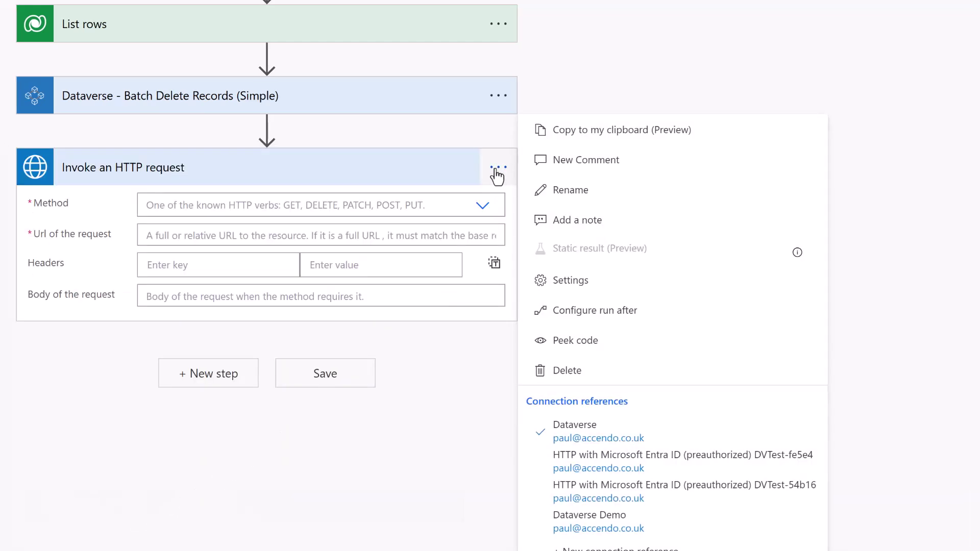
{"action": "left_click", "coordinate": [670, 535]}
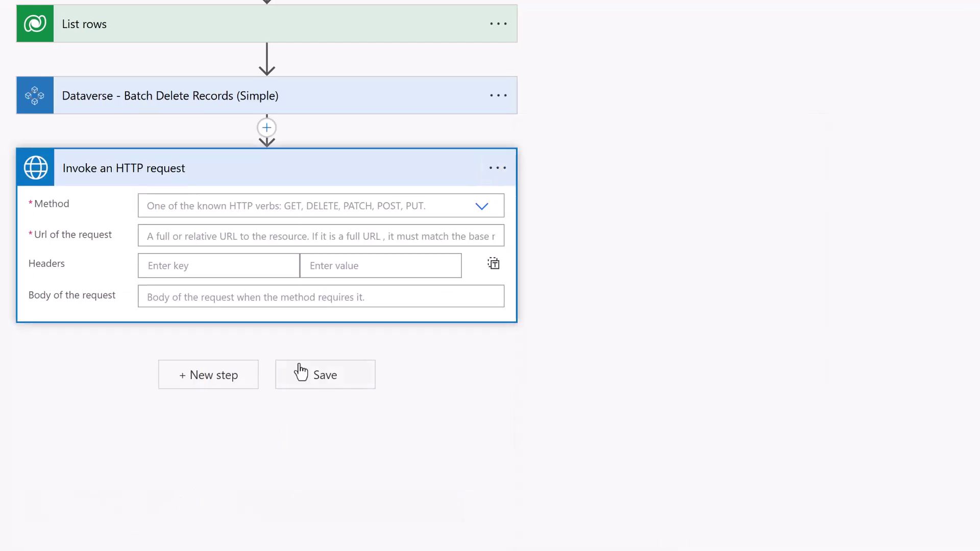
{"action": "left_click", "coordinate": [482, 209]}
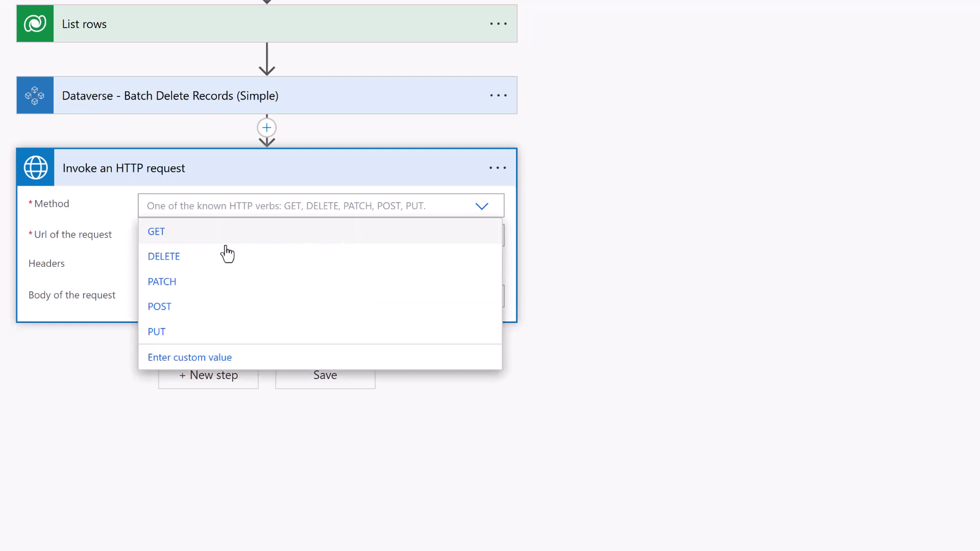
{"action": "left_click", "coordinate": [148, 306]}
{"action": "left_click", "coordinate": [493, 237]}
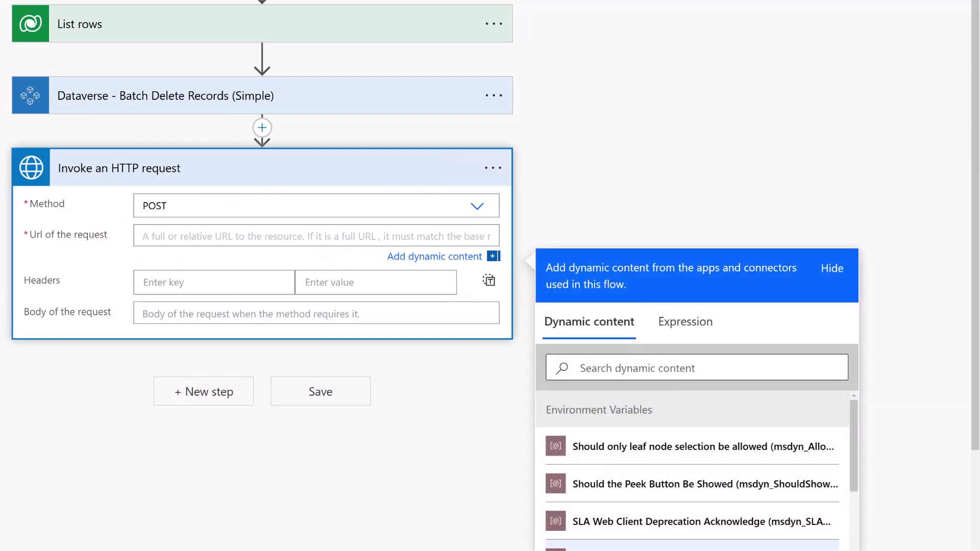
{"action": "scroll", "coordinate": [888, 502], "scroll_direction": "down", "scroll_amount": 2}
{"action": "left_click", "coordinate": [710, 505]}
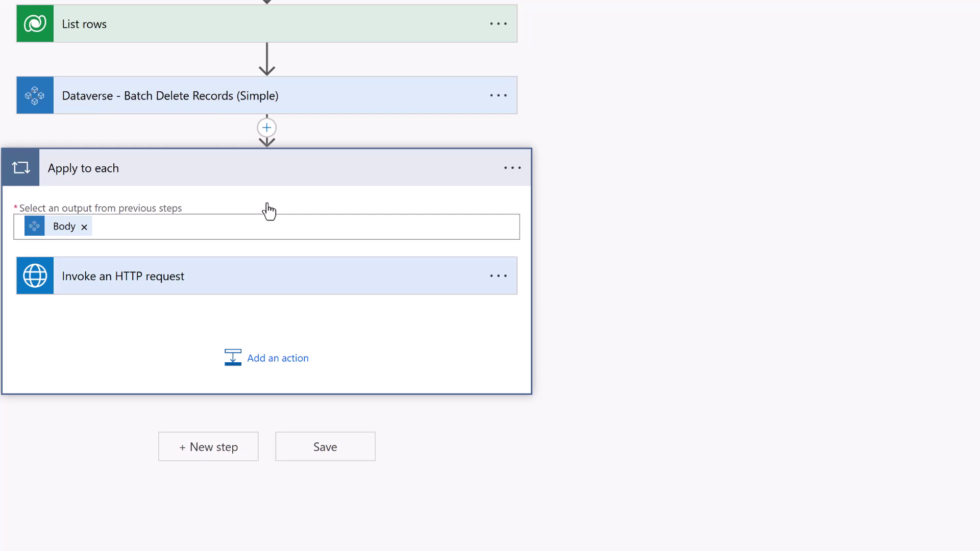
Step: Set the looped request's Headers to Headers and its Body to BatchBody
{"action": "left_click", "coordinate": [295, 279]}
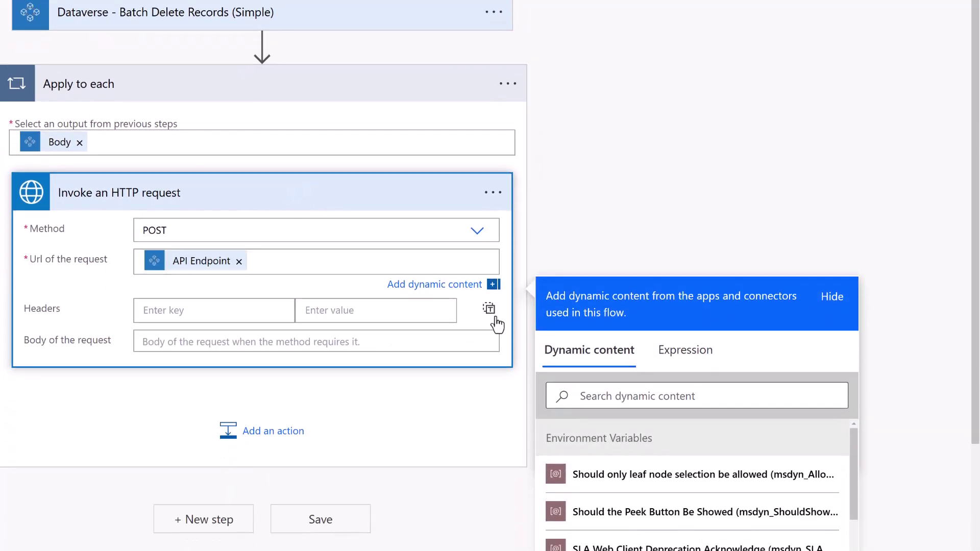
{"action": "left_click", "coordinate": [350, 312]}
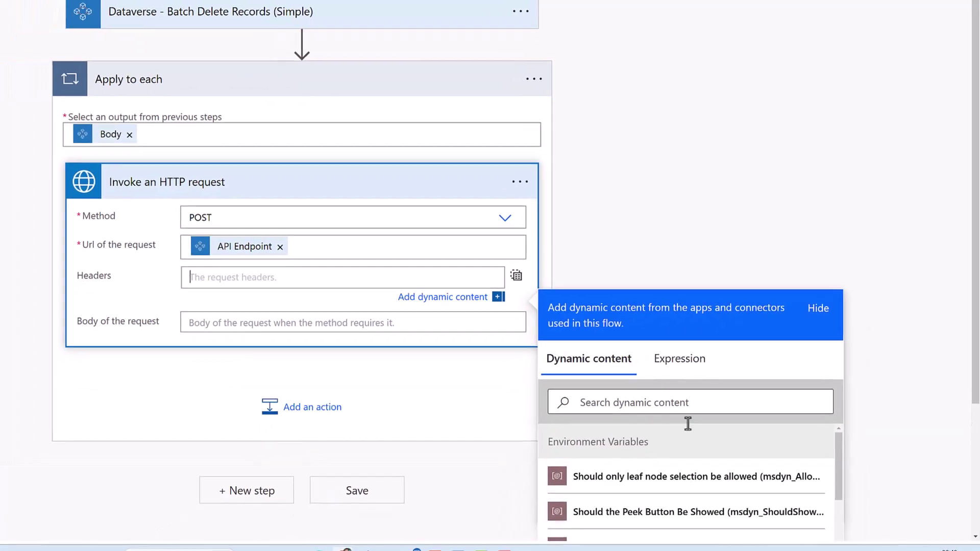
{"action": "scroll", "coordinate": [689, 449], "scroll_direction": "down", "scroll_amount": 1}
{"action": "scroll", "coordinate": [898, 450], "scroll_direction": "down", "scroll_amount": 3}
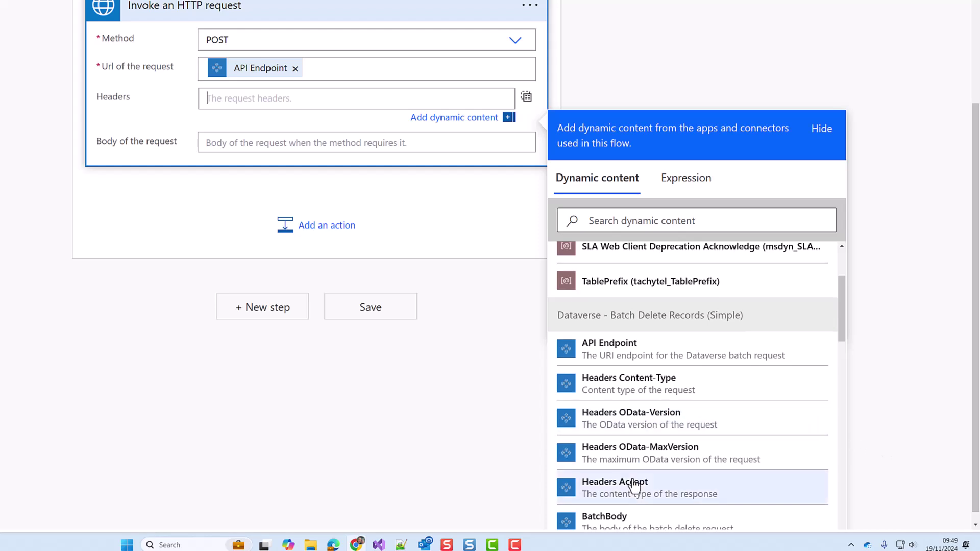
{"action": "scroll", "coordinate": [628, 472], "scroll_direction": "down", "scroll_amount": 1}
{"action": "left_click", "coordinate": [618, 515]}
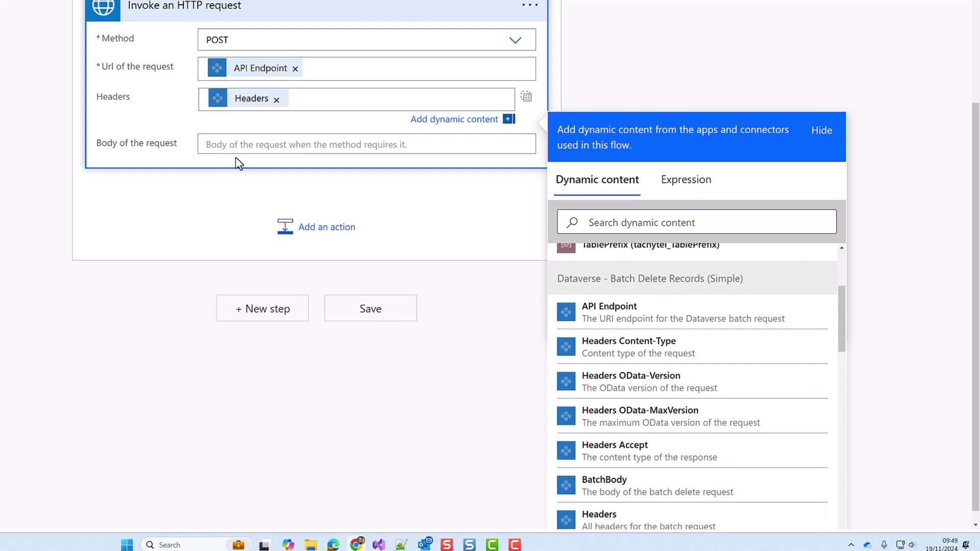
{"action": "left_click", "coordinate": [259, 151]}
{"action": "scroll", "coordinate": [590, 455], "scroll_direction": "down", "scroll_amount": 3}
{"action": "left_click", "coordinate": [650, 470]}
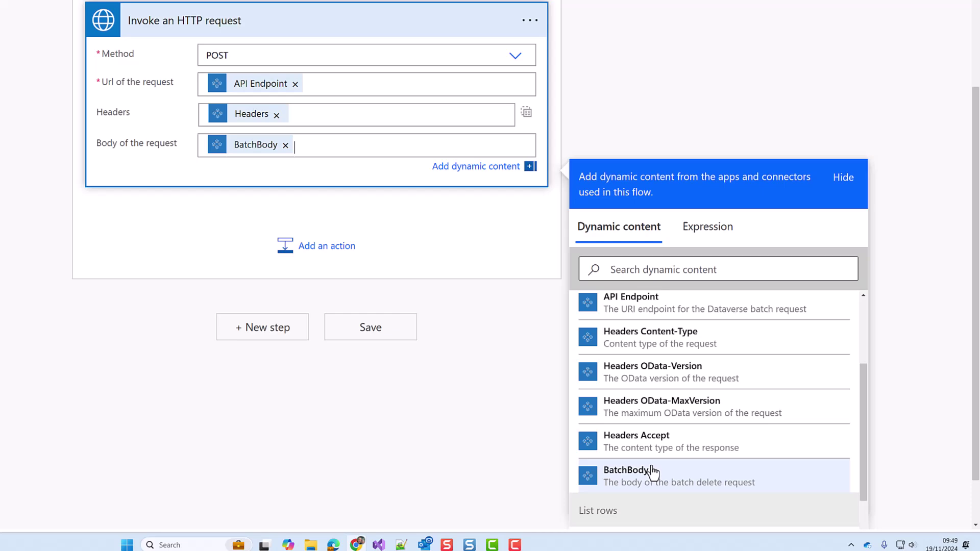
{"action": "left_click", "coordinate": [497, 340]}
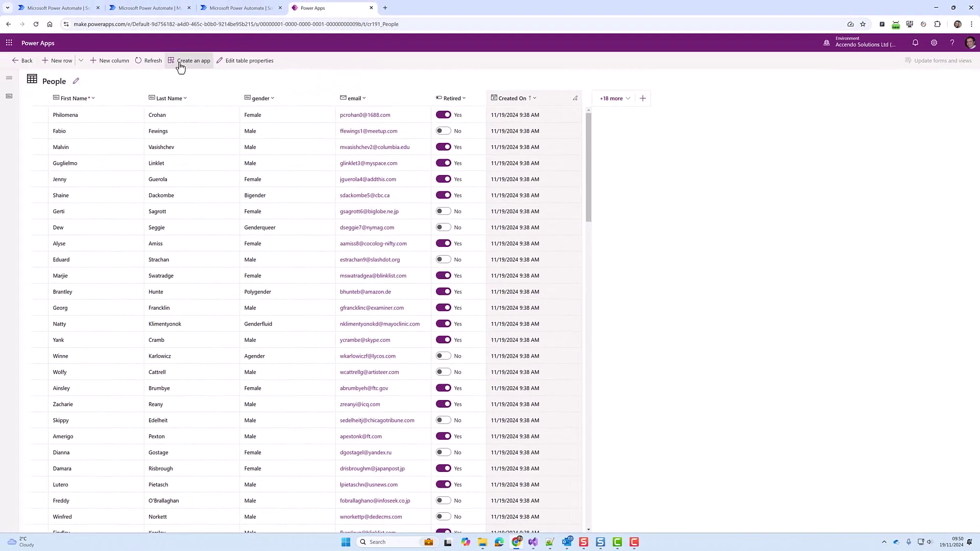
Step: Reload the People table in Power Apps, then go back to the Delete Demo (Simple) flow
{"action": "left_click", "coordinate": [152, 62]}
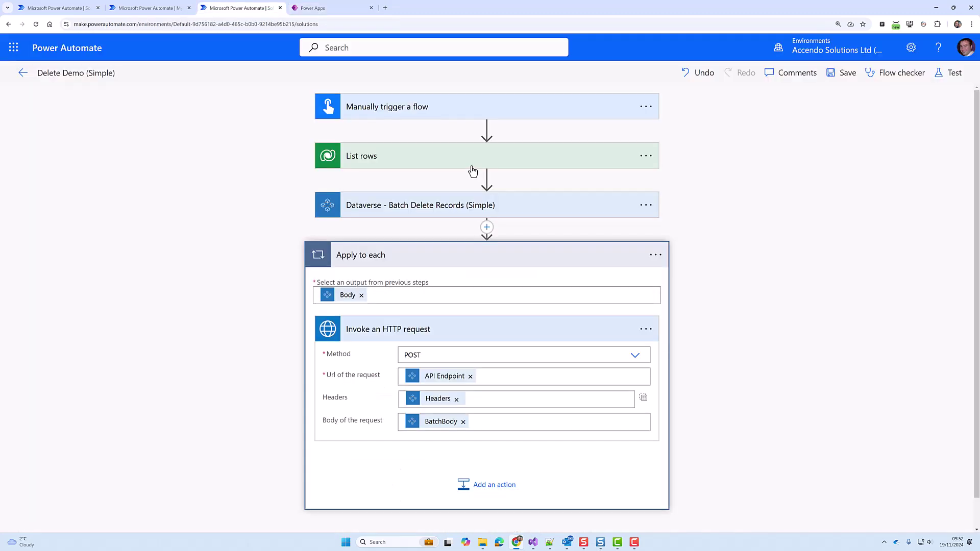
{"action": "left_click", "coordinate": [471, 168]}
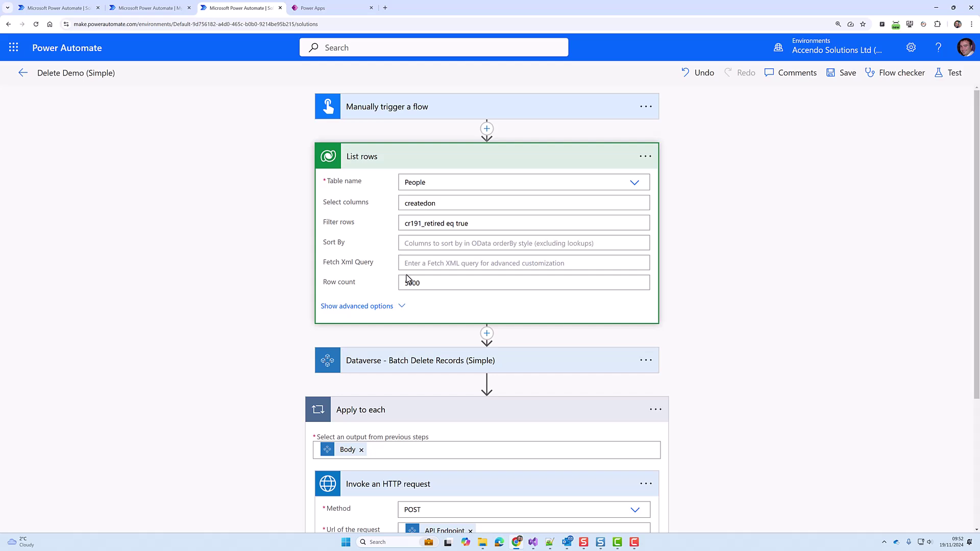
Step: Run a manual test of Delete Demo (Simple), then inspect the HTTP request inputs inside Apply to each
{"action": "left_click", "coordinate": [943, 74]}
{"action": "left_click", "coordinate": [779, 516]}
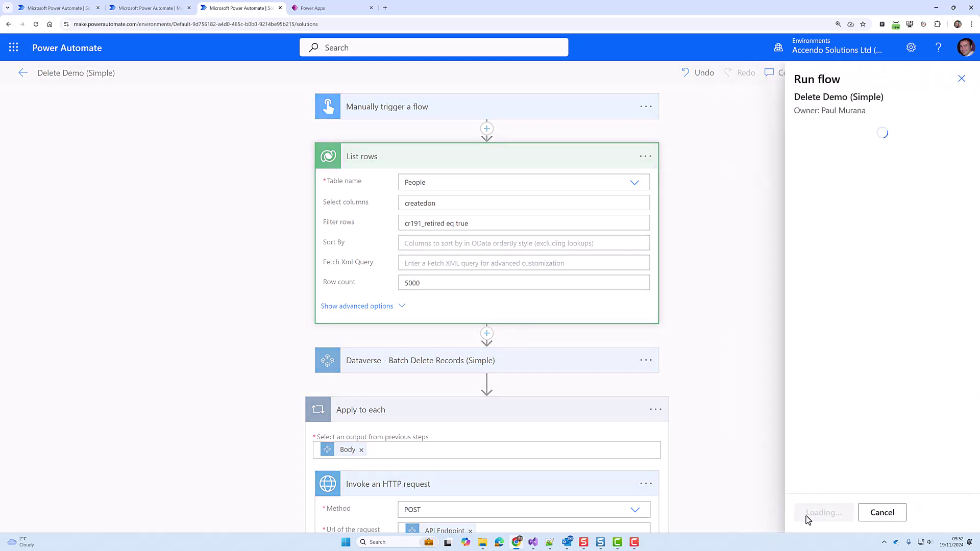
{"action": "left_click", "coordinate": [807, 518]}
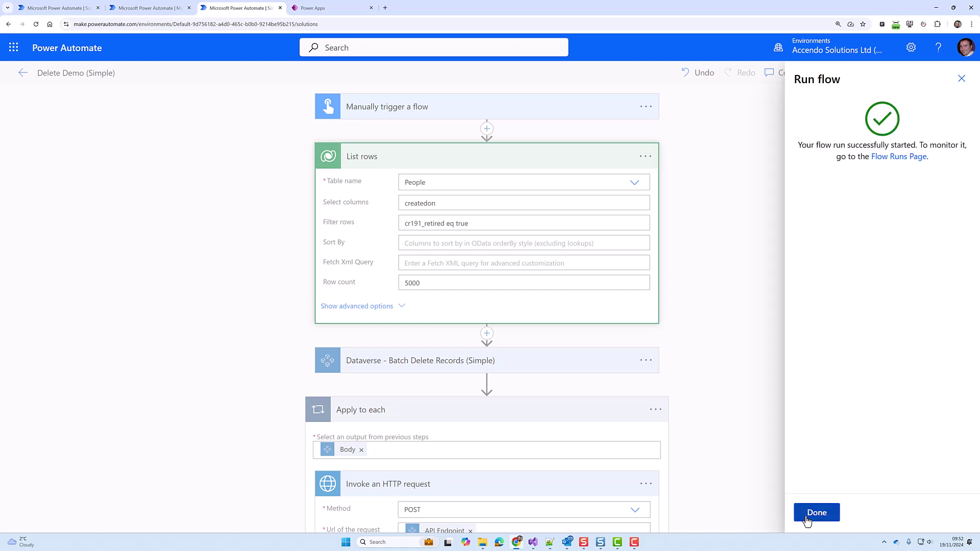
{"action": "left_click", "coordinate": [808, 519]}
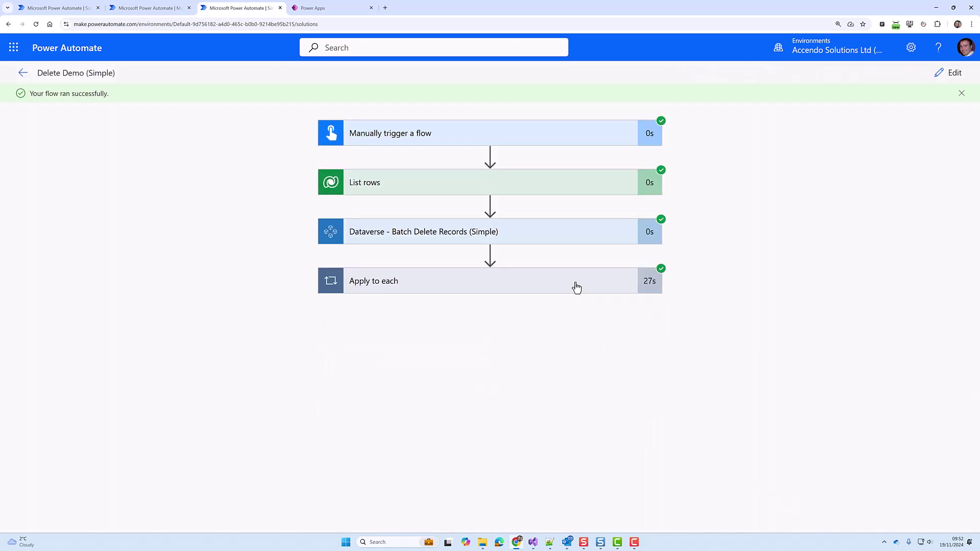
{"action": "left_click", "coordinate": [576, 287]}
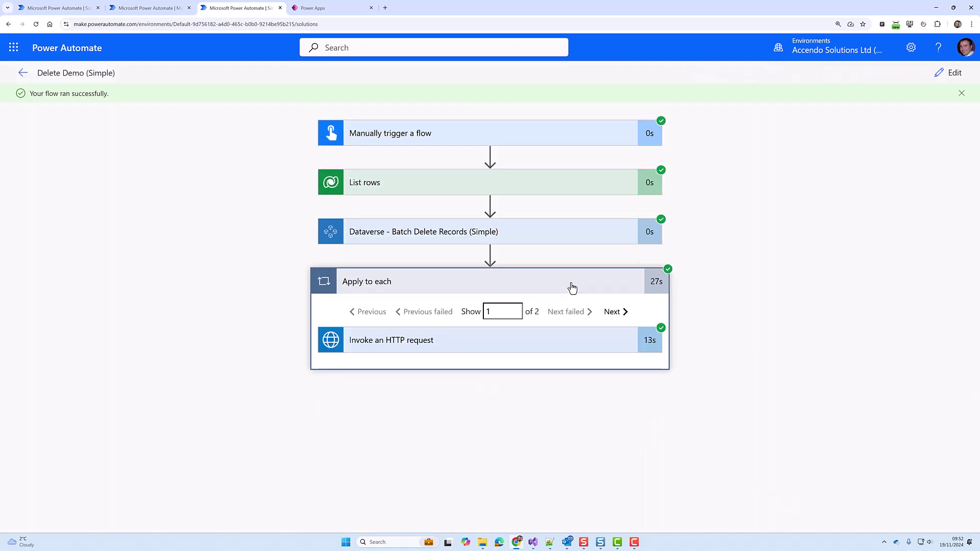
{"action": "left_click", "coordinate": [537, 343]}
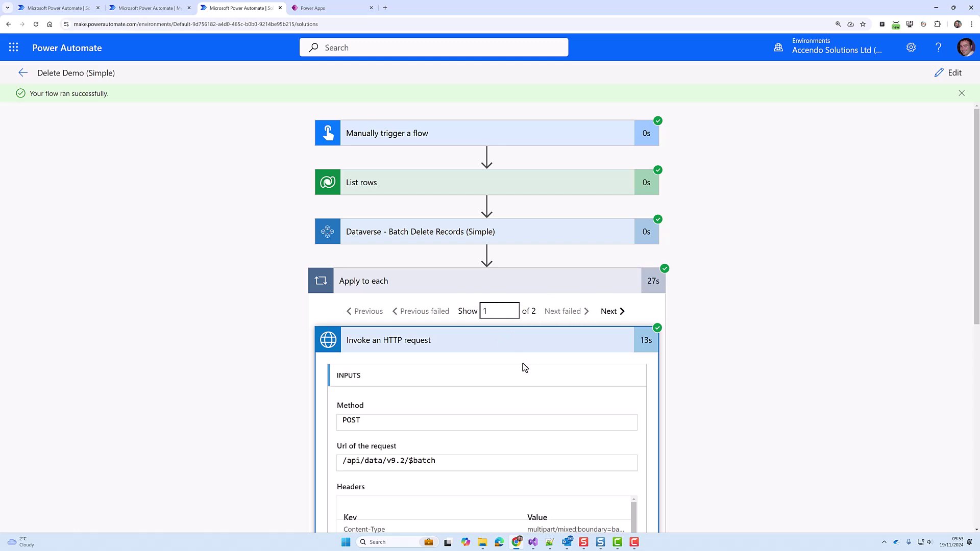
Step: Refresh the Power Apps People table to confirm retired rows are gone, then return to the run
{"action": "left_click", "coordinate": [507, 339]}
{"action": "left_click", "coordinate": [325, 8]}
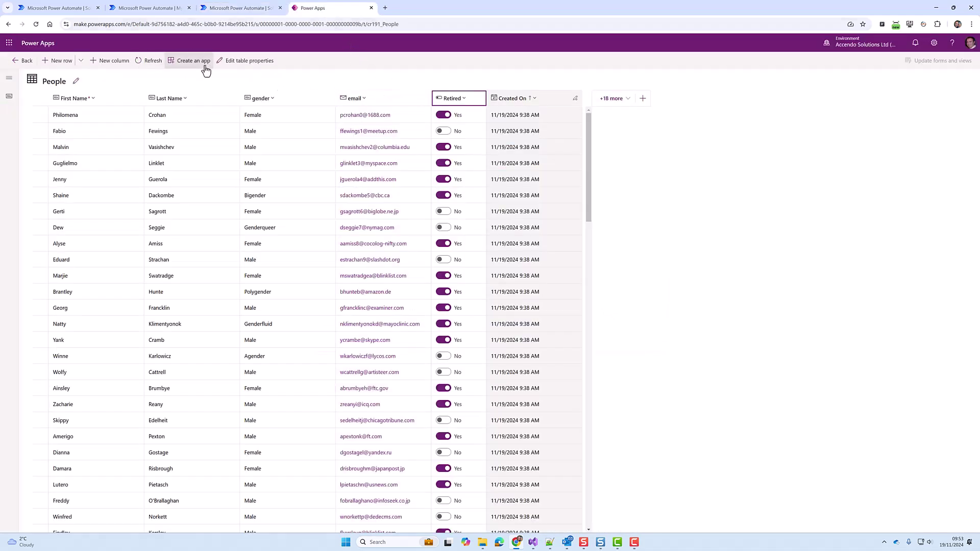
{"action": "left_click", "coordinate": [152, 60]}
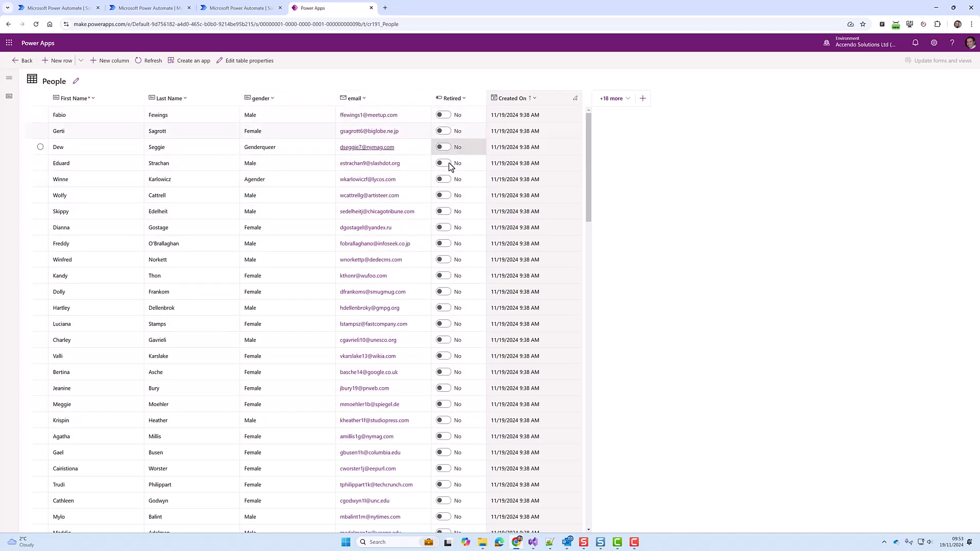
{"action": "left_click", "coordinate": [217, 10]}
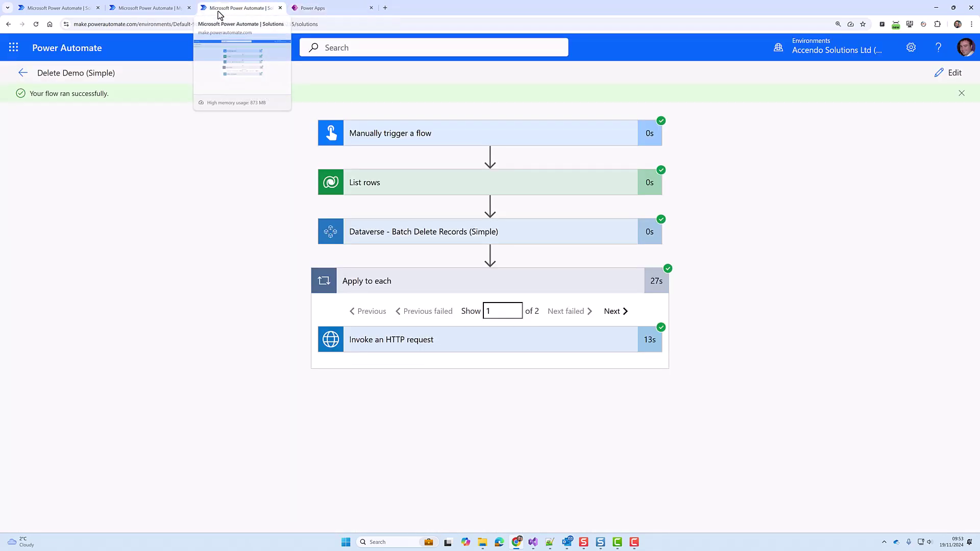
Step: Review the Batch Delete run details and switch into editing the Demo Delete (Advanced) flow
{"action": "left_click", "coordinate": [457, 234]}
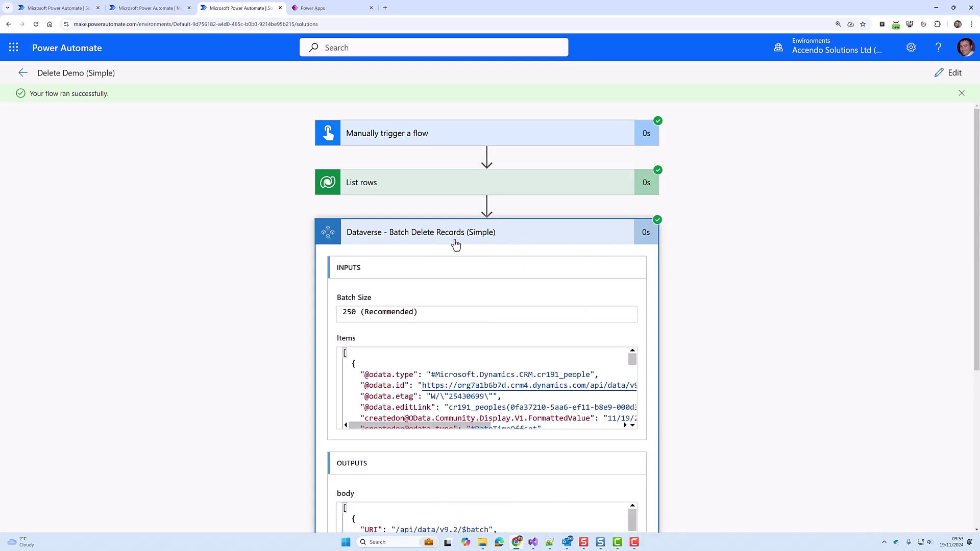
{"action": "left_click", "coordinate": [951, 75]}
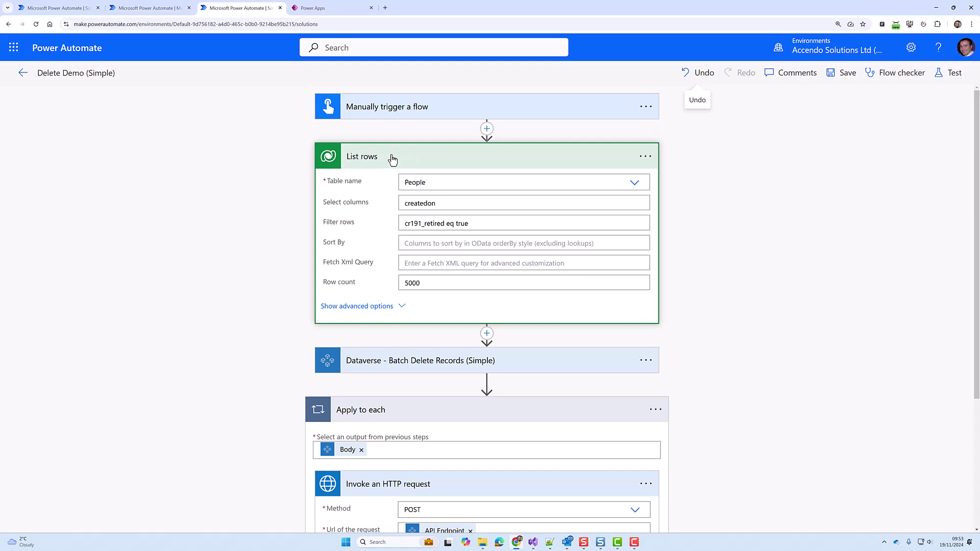
{"action": "left_click", "coordinate": [402, 362]}
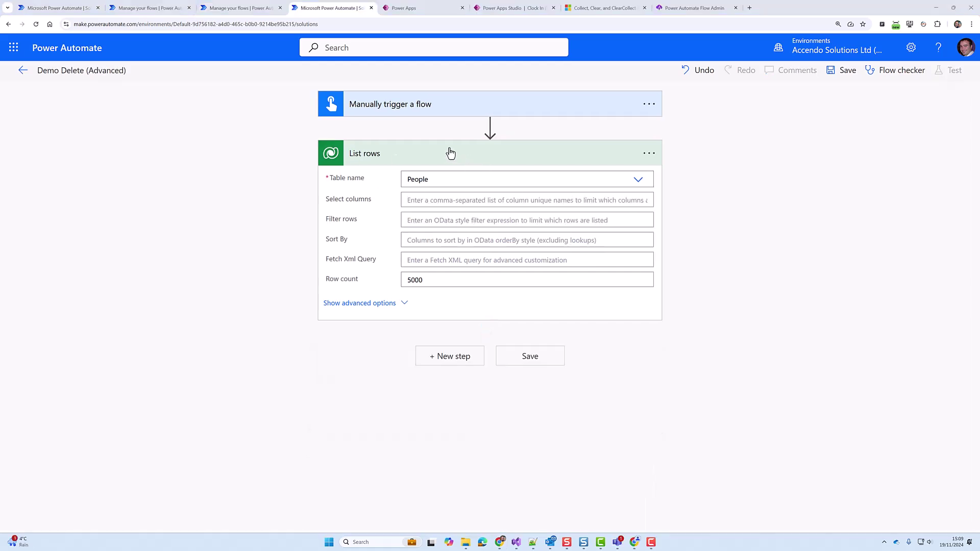
Step: Add the PowerTools Dataverse - Batch Delete Records (Advanced) action after List rows
{"action": "left_click", "coordinate": [448, 152]}
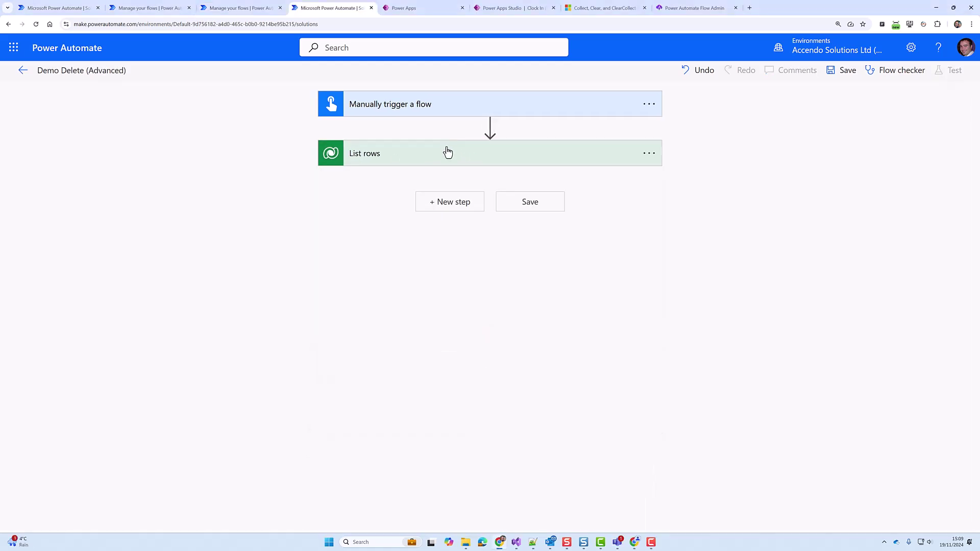
{"action": "left_click", "coordinate": [442, 153]}
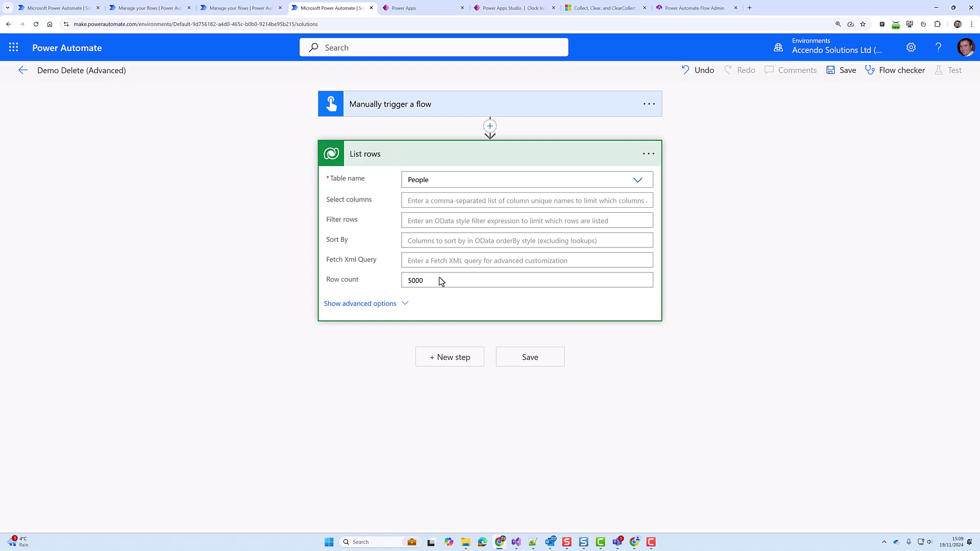
{"action": "left_click", "coordinate": [456, 356]}
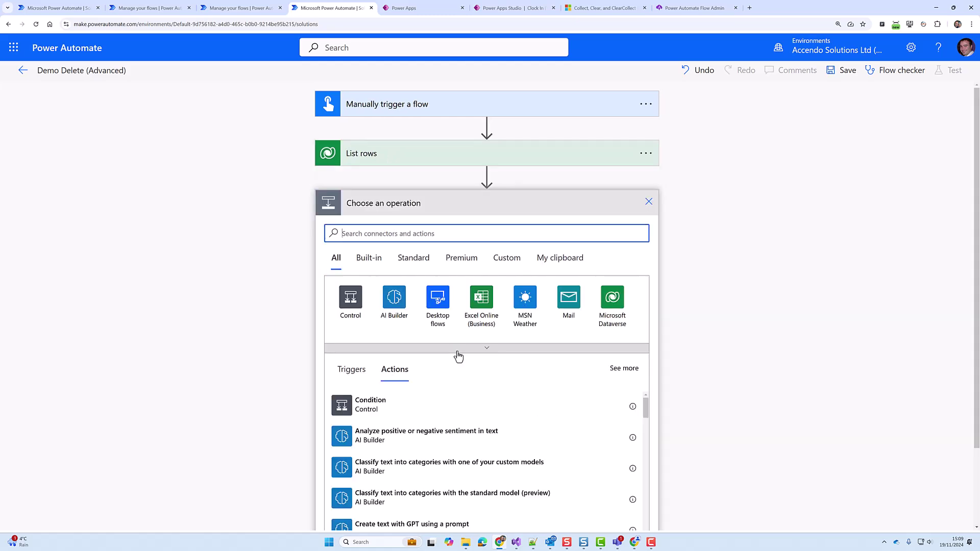
{"action": "left_click", "coordinate": [515, 263]}
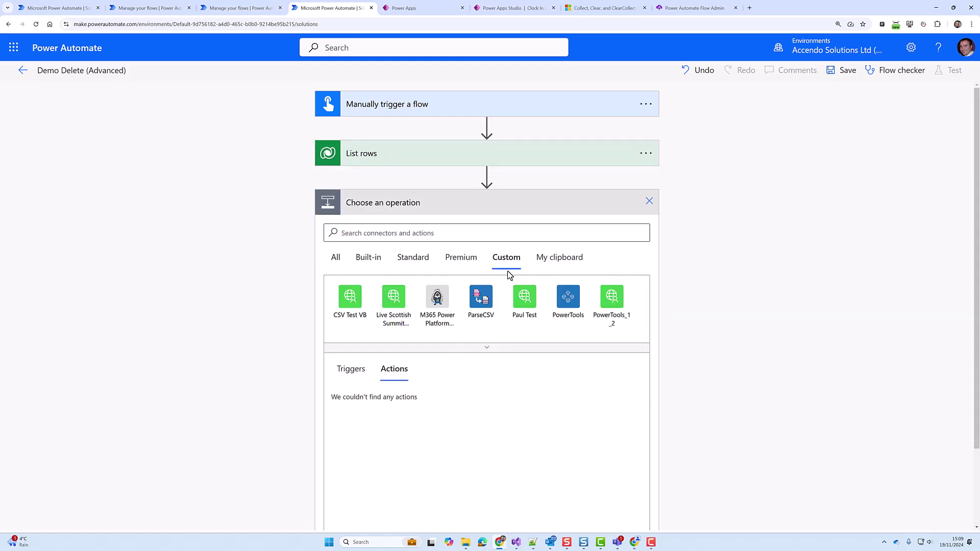
{"action": "left_click", "coordinate": [576, 303]}
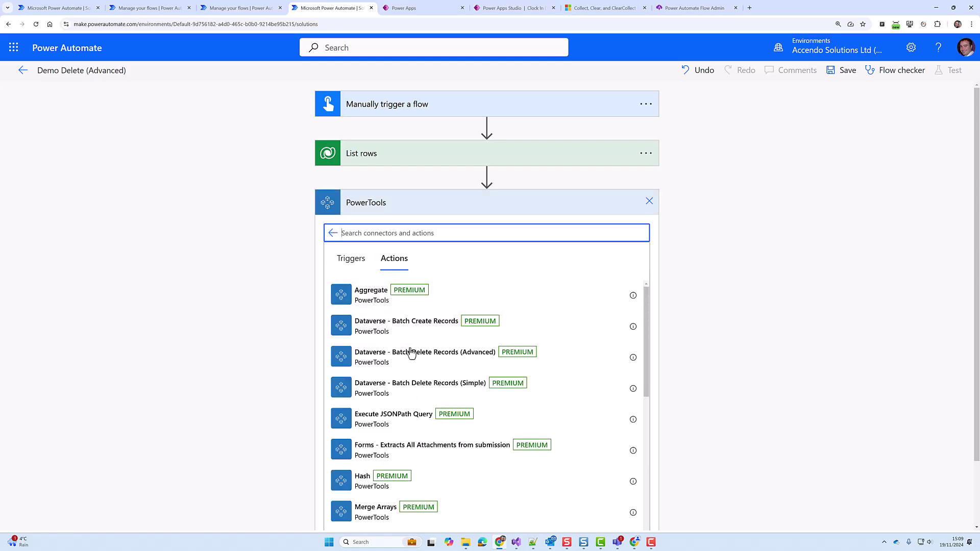
{"action": "left_click", "coordinate": [412, 352]}
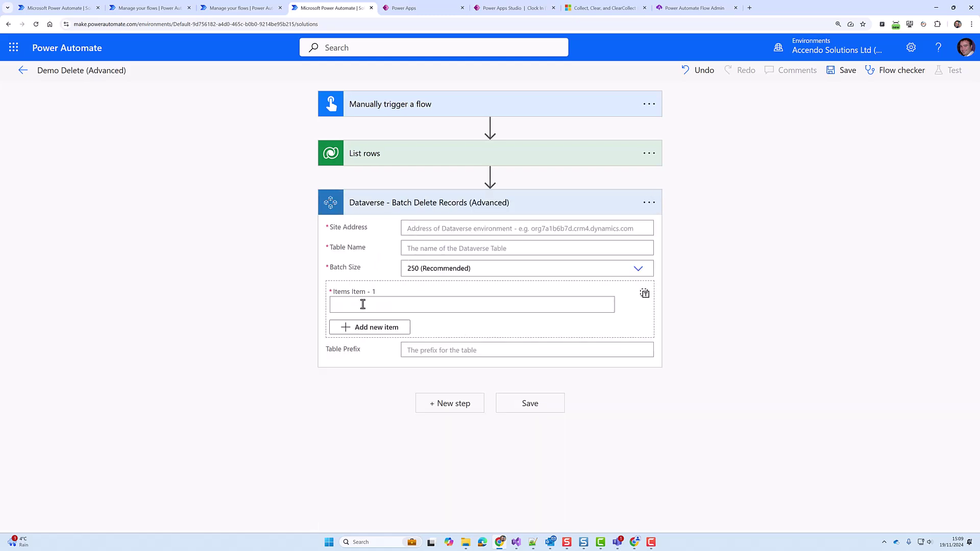
Step: Leave Site Address, Table Name and Table Prefix for now and switch Items to an empty array input
{"action": "left_click", "coordinate": [408, 228]}
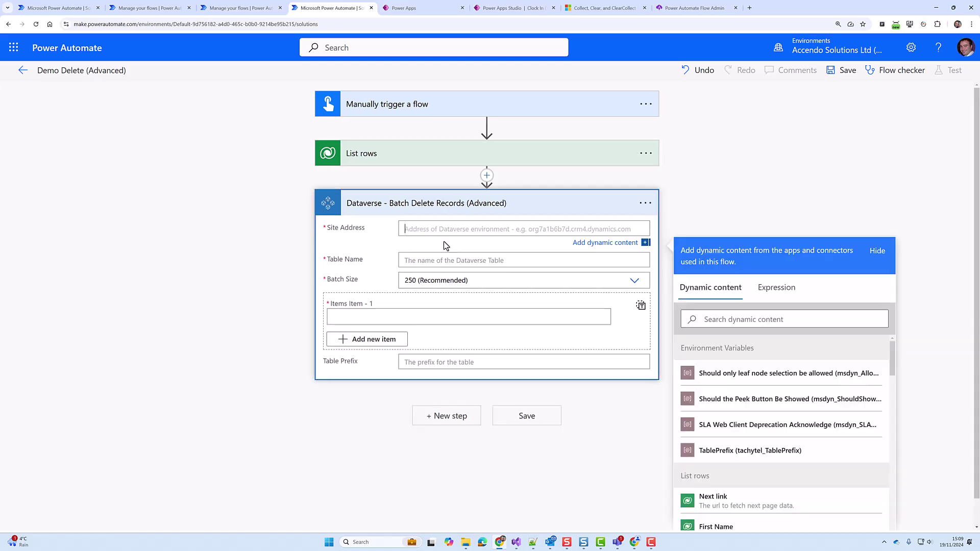
{"action": "left_click", "coordinate": [414, 260]}
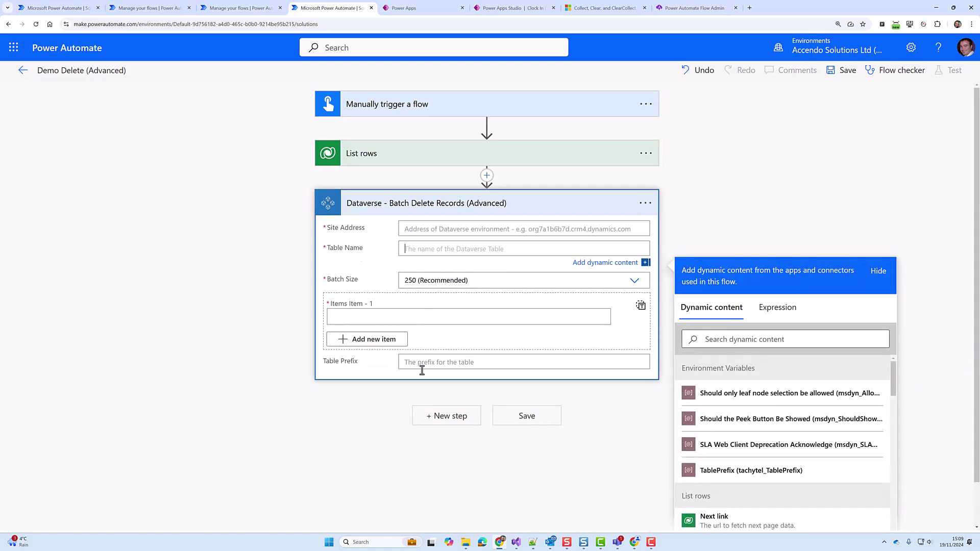
{"action": "left_click", "coordinate": [423, 364]}
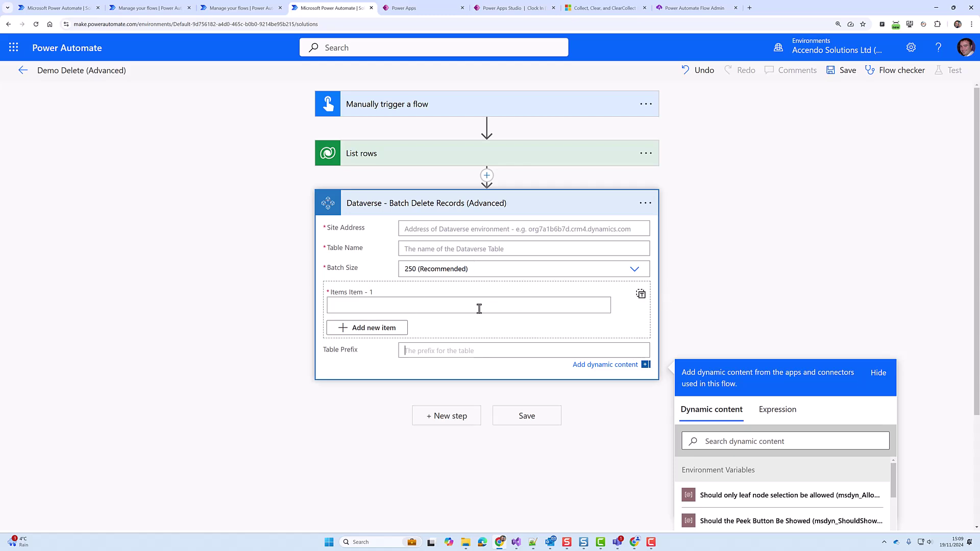
{"action": "left_click", "coordinate": [641, 294]}
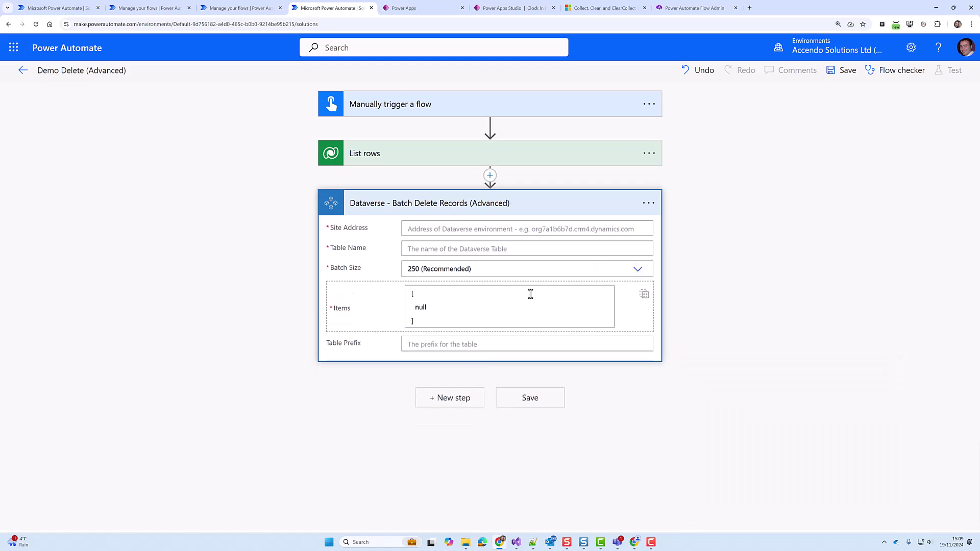
{"action": "key", "text": "Delete"}
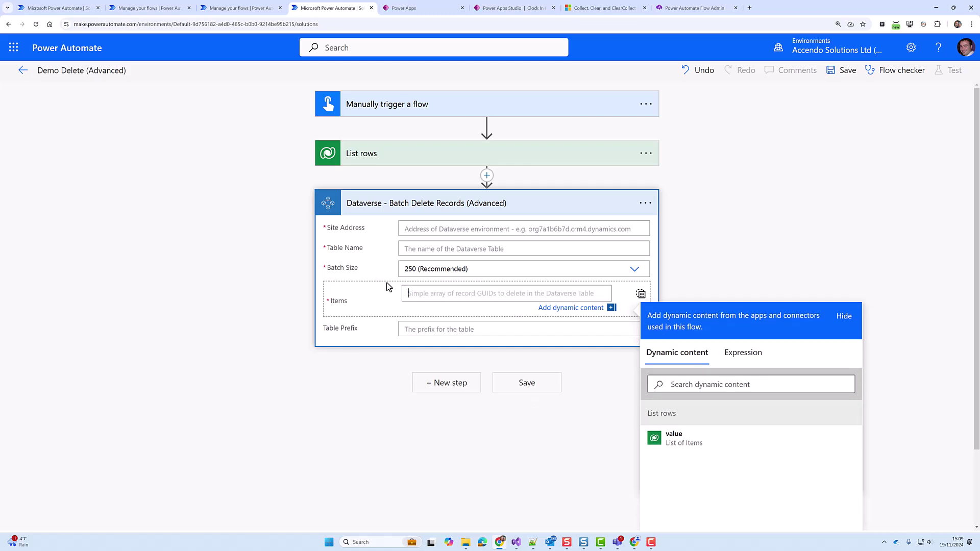
{"action": "left_click", "coordinate": [412, 160]}
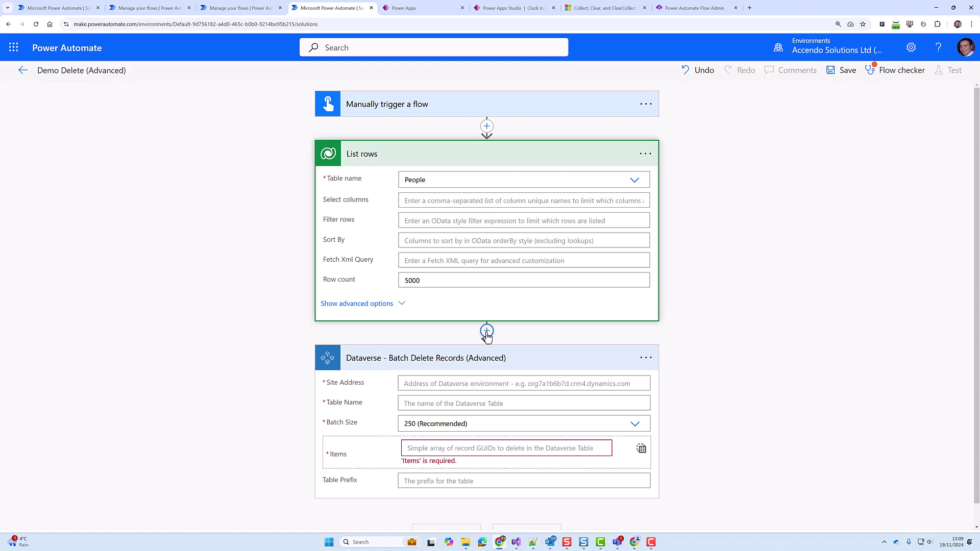
Step: Insert a Select step before batch delete, taking List rows value and mapping each row to its People identifier
{"action": "left_click", "coordinate": [486, 330]}
{"action": "left_click", "coordinate": [492, 349]}
{"action": "type", "text": "select"}
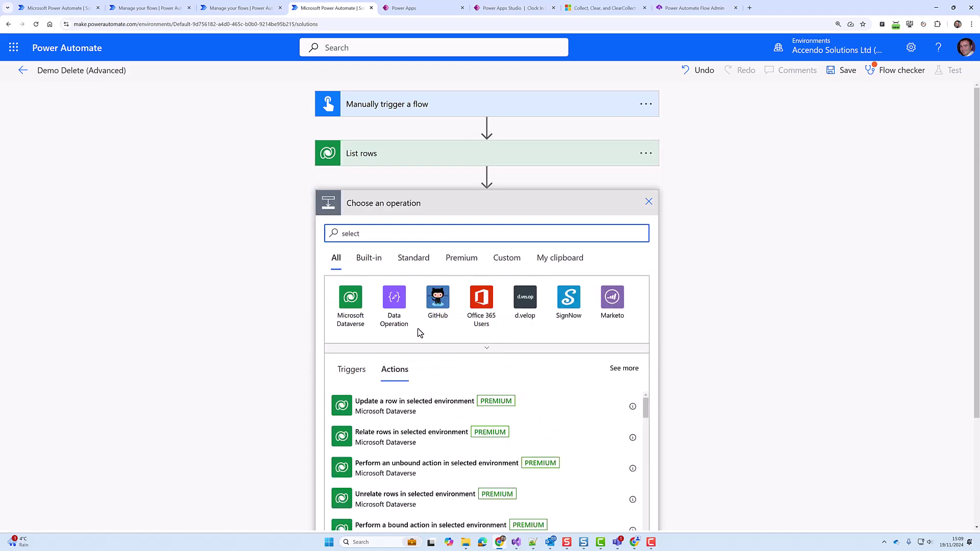
{"action": "left_click", "coordinate": [396, 299]}
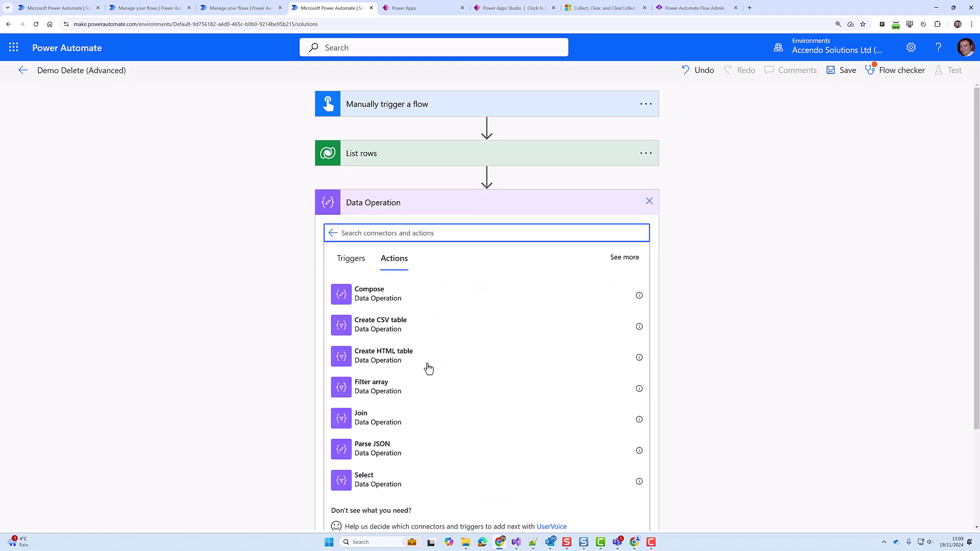
{"action": "left_click", "coordinate": [370, 480]}
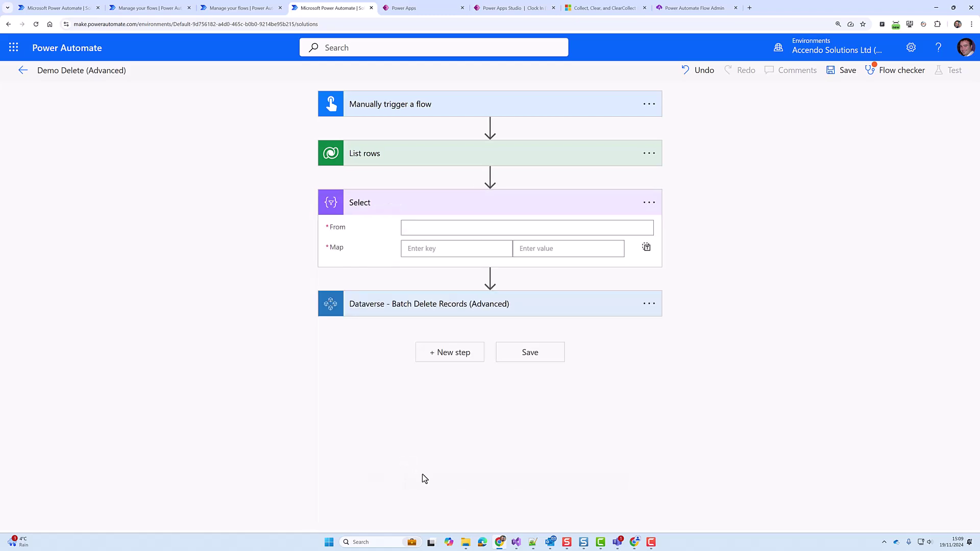
{"action": "left_click", "coordinate": [476, 232]}
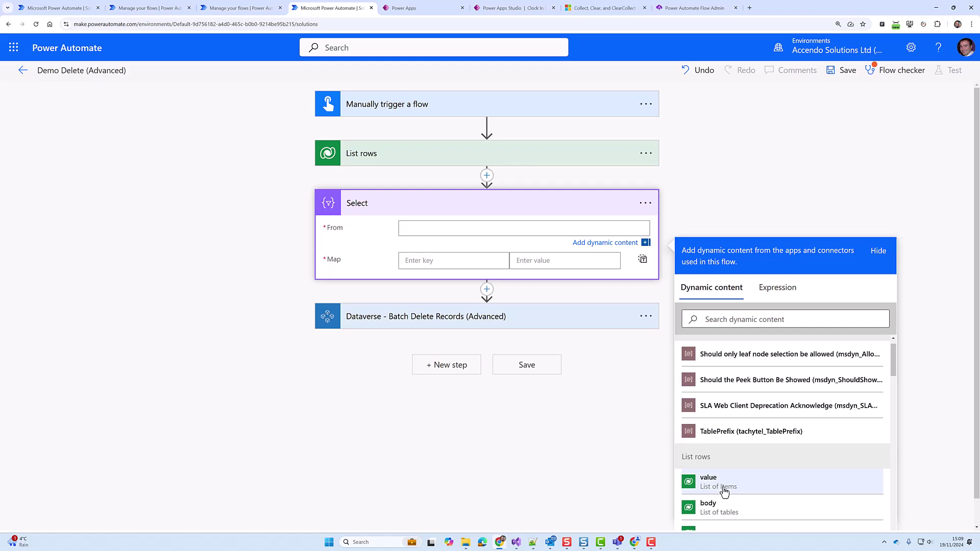
{"action": "left_click", "coordinate": [723, 489]}
{"action": "left_click", "coordinate": [642, 261]}
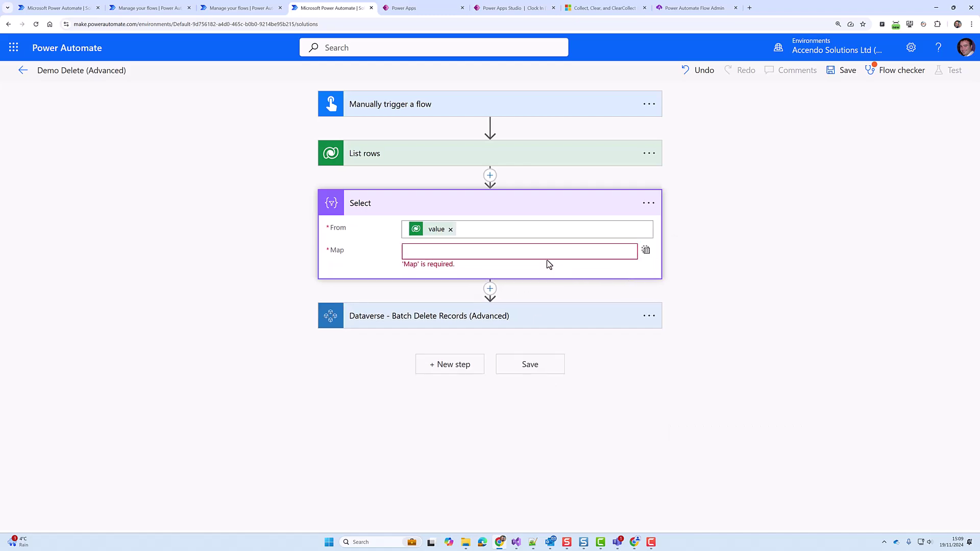
{"action": "left_click", "coordinate": [542, 253]}
{"action": "scroll", "coordinate": [755, 453], "scroll_direction": "down", "scroll_amount": 5}
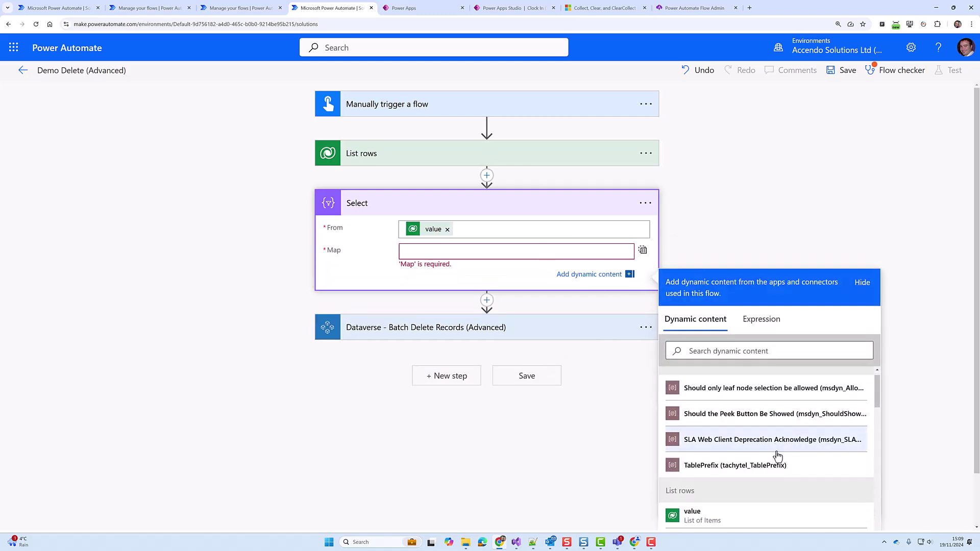
{"action": "scroll", "coordinate": [765, 454], "scroll_direction": "down", "scroll_amount": 5}
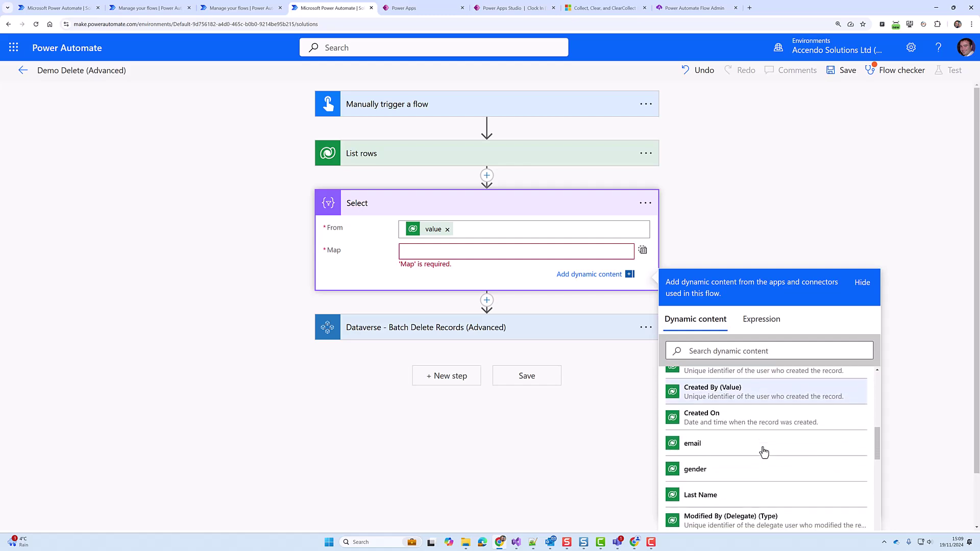
{"action": "scroll", "coordinate": [755, 454], "scroll_direction": "down", "scroll_amount": 5}
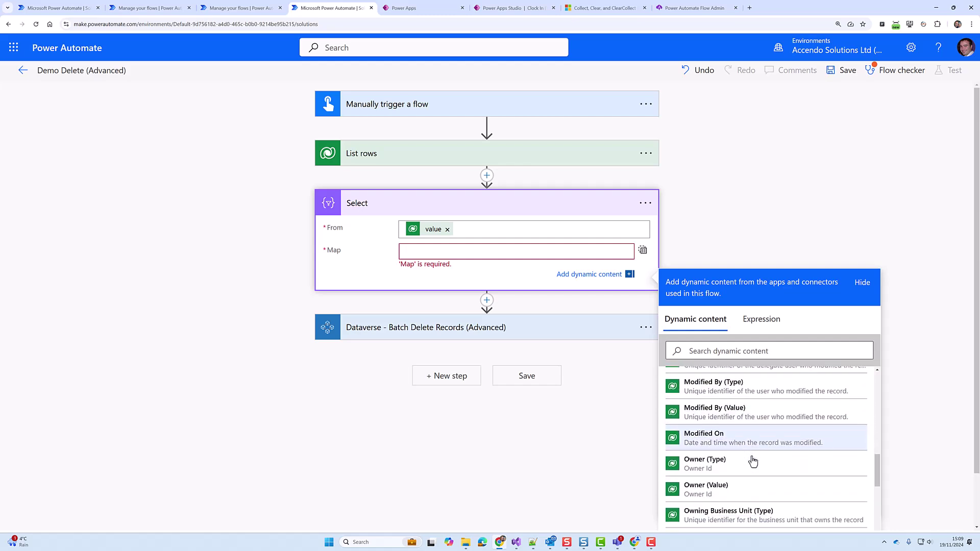
{"action": "scroll", "coordinate": [745, 456], "scroll_direction": "down", "scroll_amount": 2}
{"action": "left_click", "coordinate": [695, 431]}
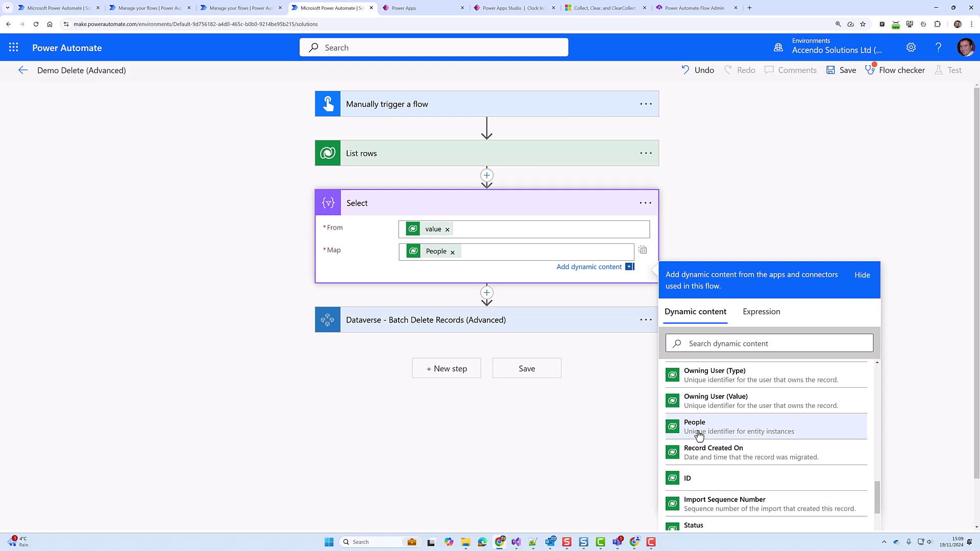
Step: Copy cr191_peopleid from Select's code into List rows' Select columns
{"action": "left_click", "coordinate": [645, 203]}
{"action": "left_click", "coordinate": [698, 325]}
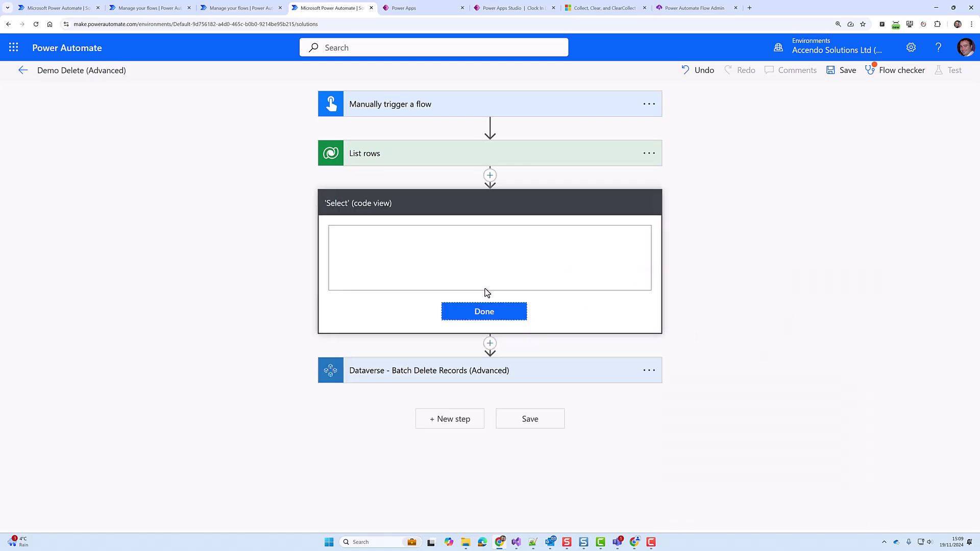
{"action": "left_click_drag", "start_coordinate": [471, 262], "coordinate": [532, 262]}
{"action": "key", "text": "ctrl+c"}
{"action": "left_click", "coordinate": [503, 311]}
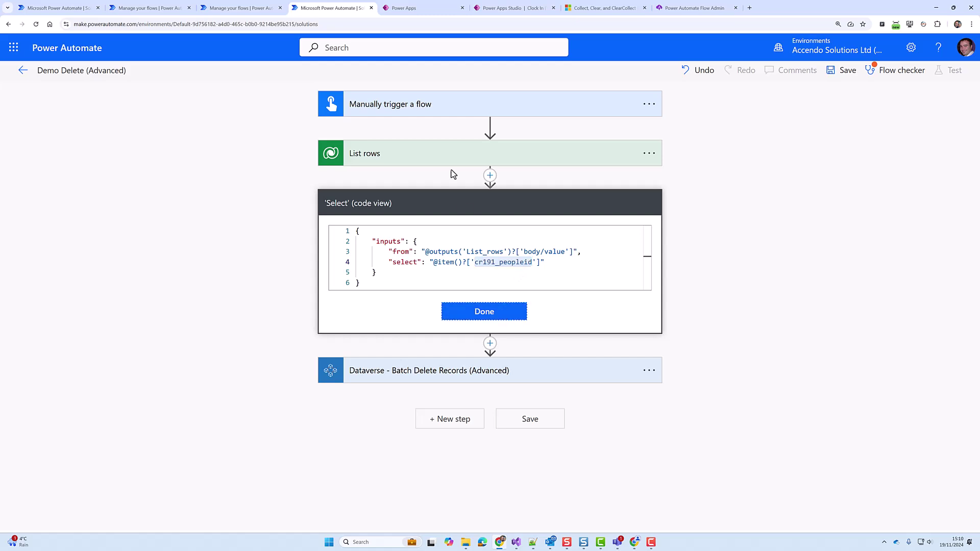
{"action": "left_click", "coordinate": [446, 153]}
{"action": "left_click", "coordinate": [447, 200]}
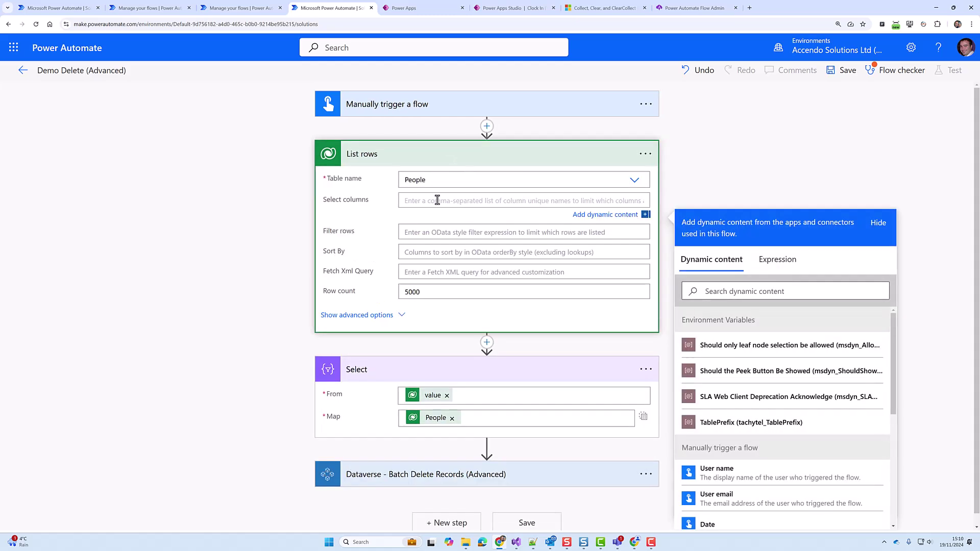
{"action": "key", "text": "ctrl+v"}
{"action": "left_click", "coordinate": [478, 167]}
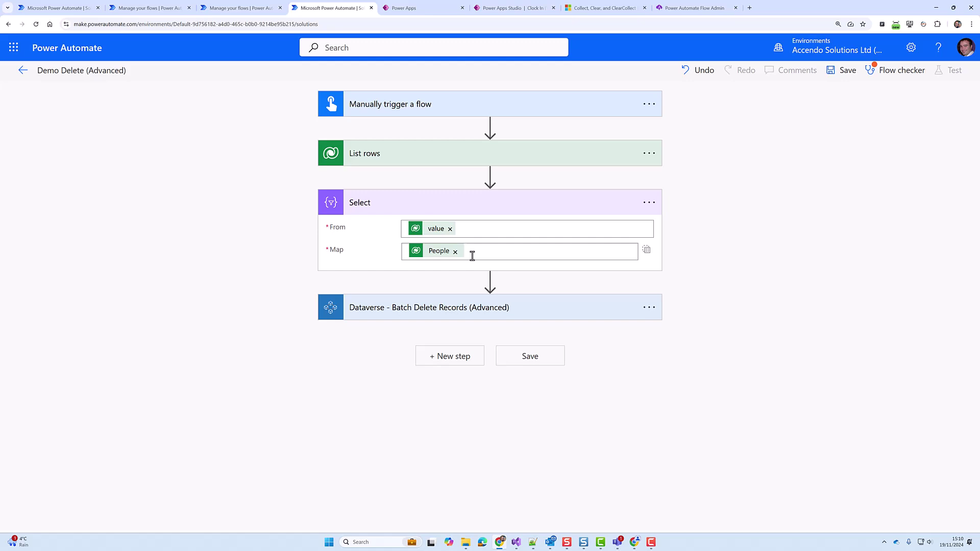
Step: Replace the Select Map value with the People identifier token again
{"action": "left_click", "coordinate": [453, 252]}
{"action": "left_click", "coordinate": [452, 251]}
{"action": "scroll", "coordinate": [764, 447], "scroll_direction": "down", "scroll_amount": 5}
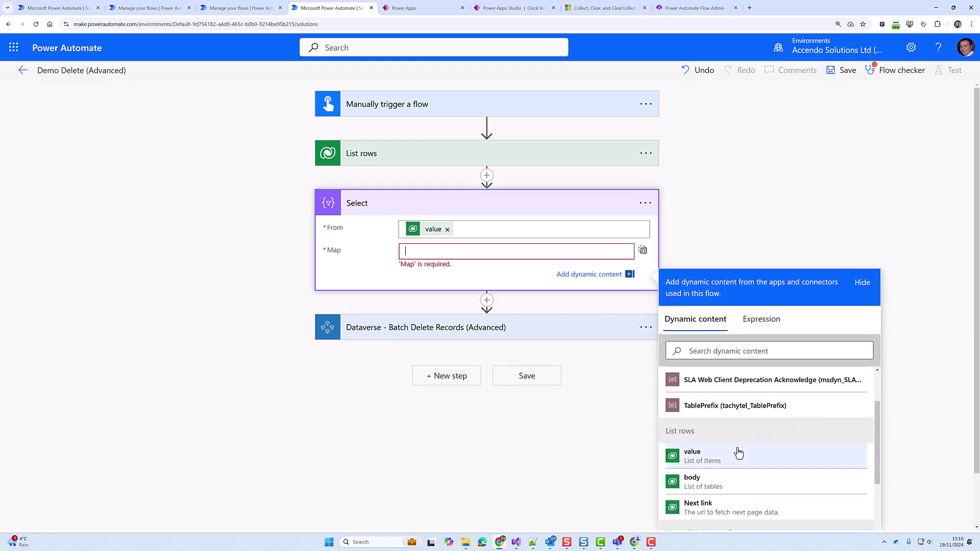
{"action": "scroll", "coordinate": [725, 473], "scroll_direction": "down", "scroll_amount": 2}
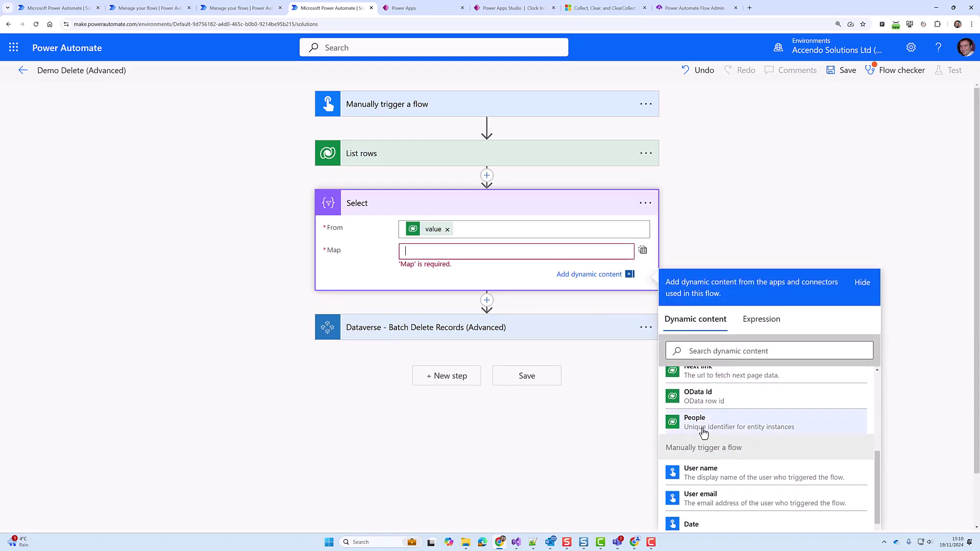
{"action": "left_click", "coordinate": [709, 426]}
Step: Set the Batch Delete step's Items to the Select step's Output
{"action": "left_click", "coordinate": [456, 325]}
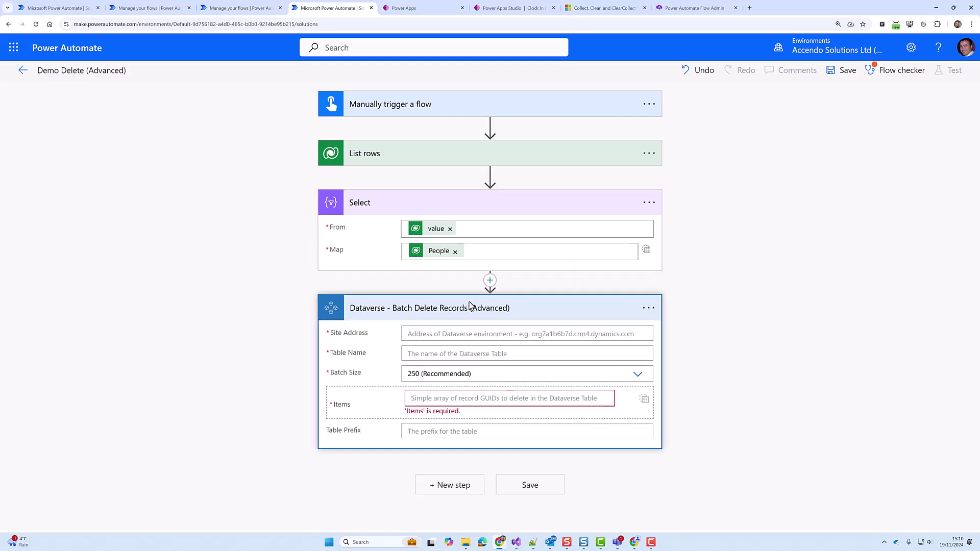
{"action": "left_click", "coordinate": [494, 398]}
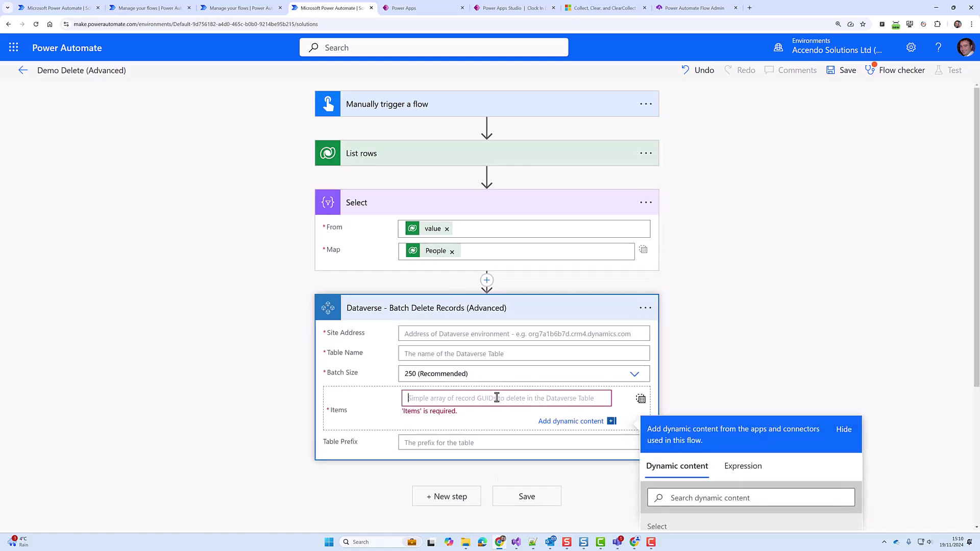
{"action": "left_click", "coordinate": [687, 488]}
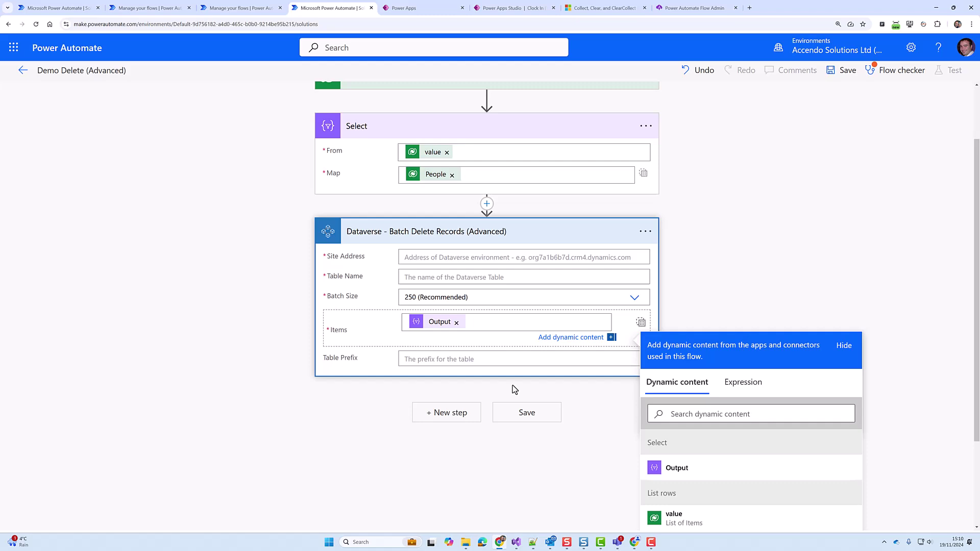
{"action": "left_click", "coordinate": [684, 287]}
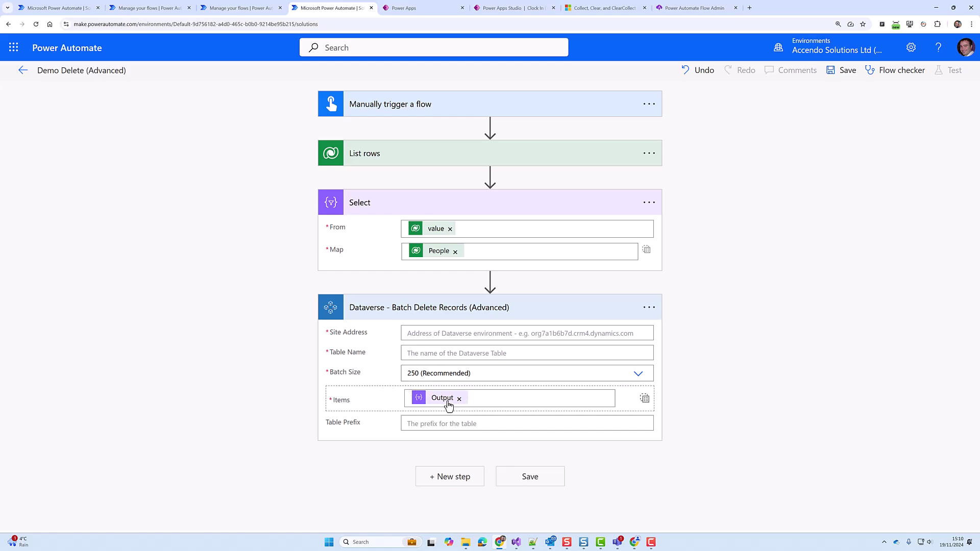
{"action": "mouse_move", "coordinate": [449, 406]}
{"action": "left_click", "coordinate": [465, 334]}
{"action": "key", "text": "alt+Tab"}
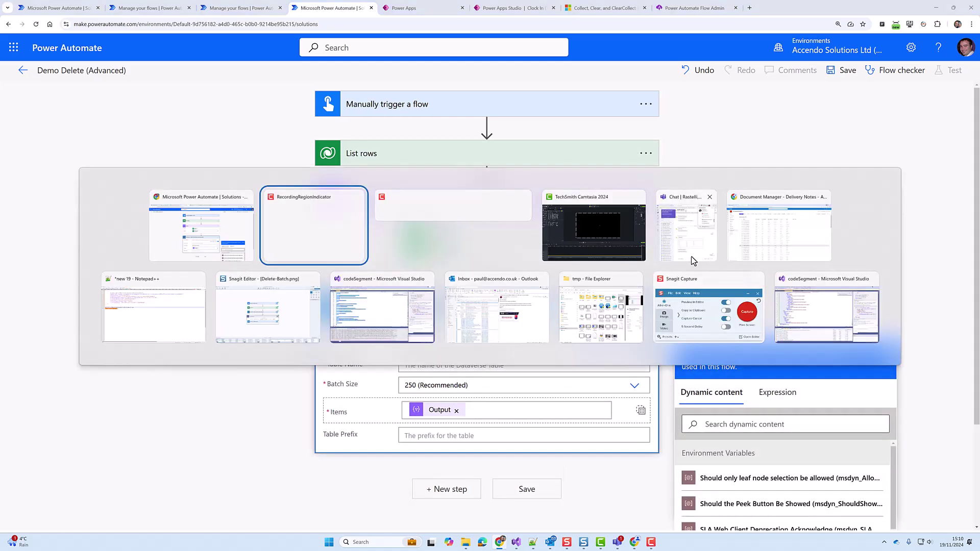
{"action": "left_click", "coordinate": [117, 311]}
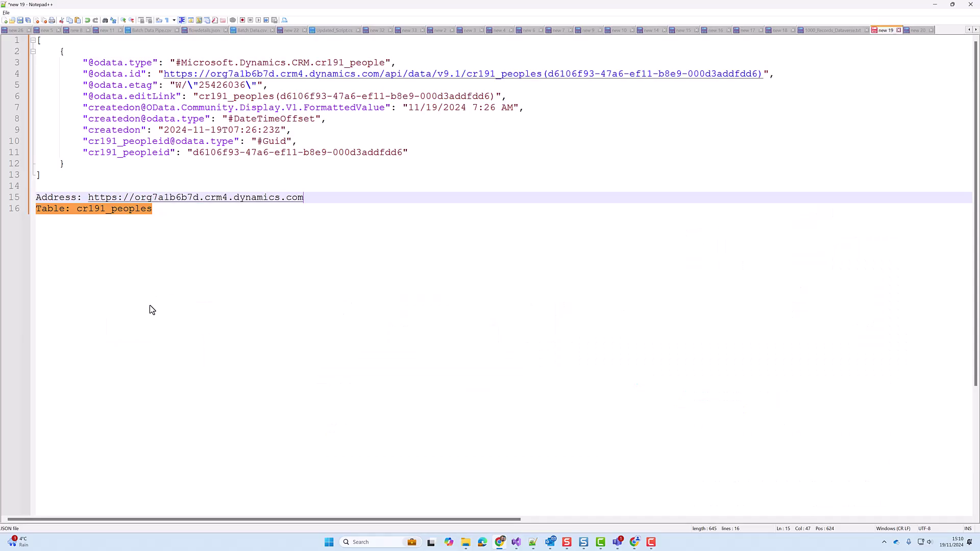
{"action": "left_click_drag", "start_coordinate": [313, 199], "coordinate": [88, 197]}
{"action": "key", "text": "ctrl+c"}
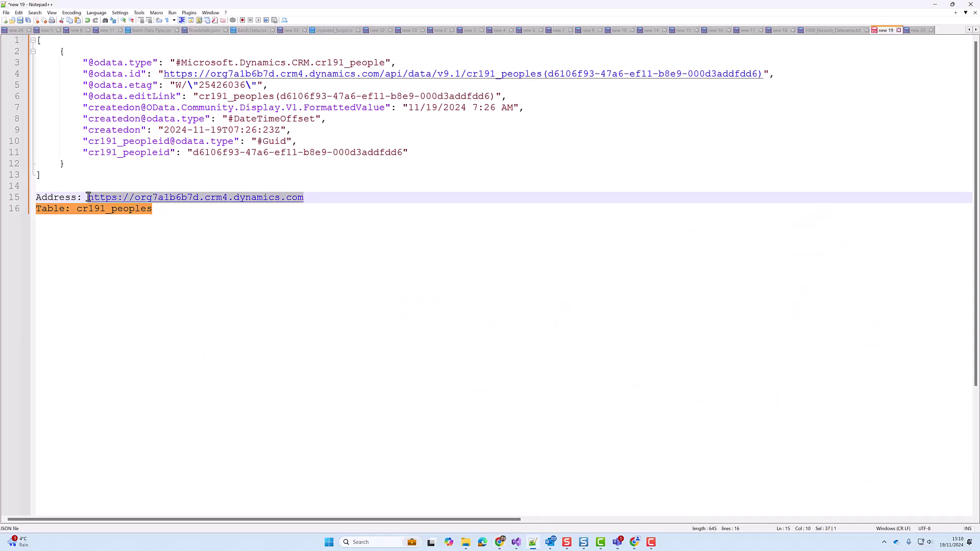
{"action": "key", "text": "alt+Tab"}
{"action": "left_click", "coordinate": [424, 333]}
{"action": "key", "text": "ctrl+v"}
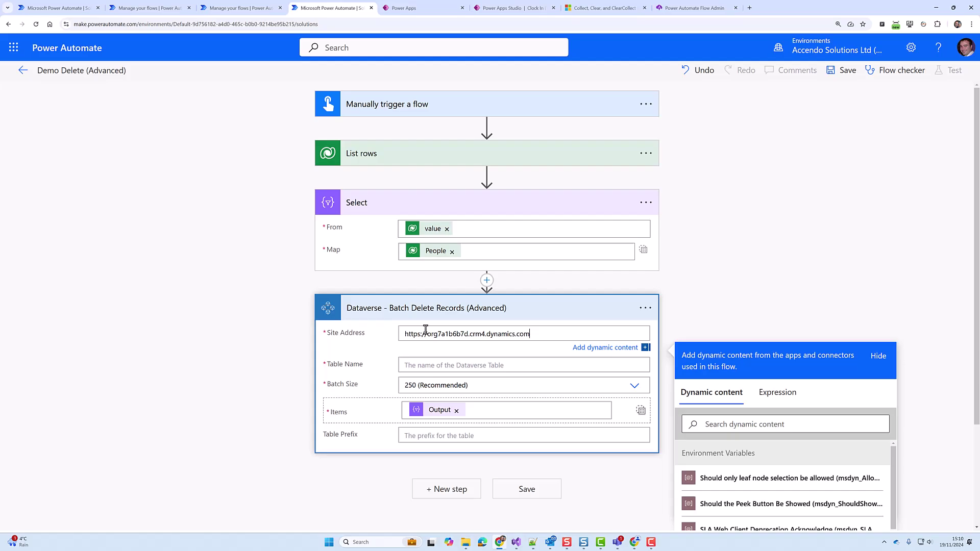
Step: Set Table Name to peoples and Table Prefix to cr191, split from cr191_peoples
{"action": "key", "text": "alt+Tab"}
{"action": "left_click", "coordinate": [165, 210]}
{"action": "left_click_drag", "start_coordinate": [165, 212], "coordinate": [78, 207]}
{"action": "key", "text": "ctrl+c"}
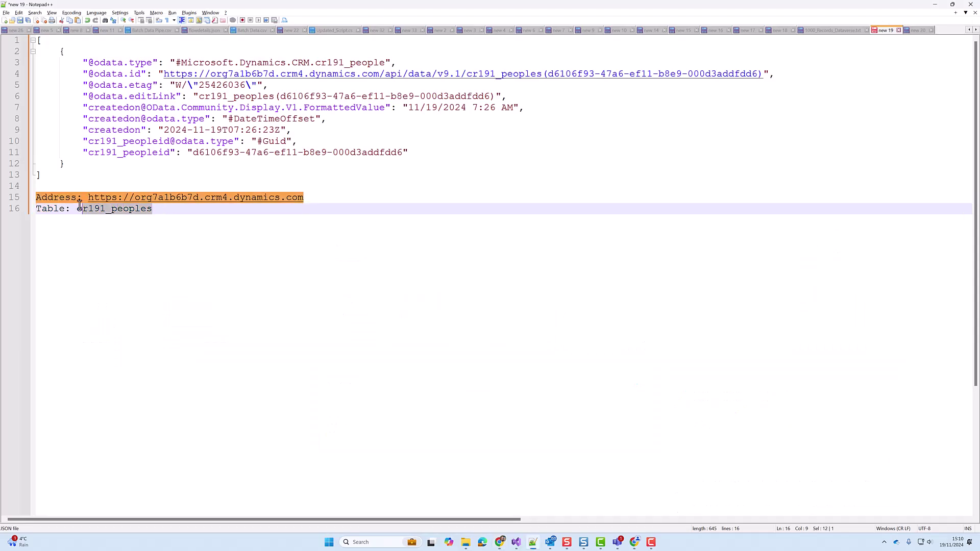
{"action": "key", "text": "alt+Tab"}
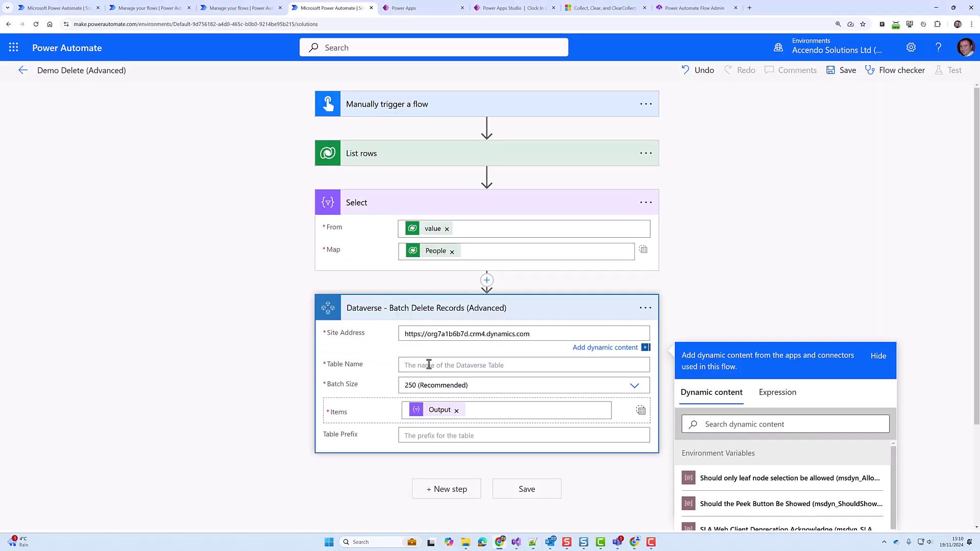
{"action": "left_click", "coordinate": [428, 364]}
{"action": "key", "text": "ctrl+v"}
{"action": "left_click_drag", "start_coordinate": [421, 357], "coordinate": [394, 360]}
{"action": "key", "text": "ctrl+c"}
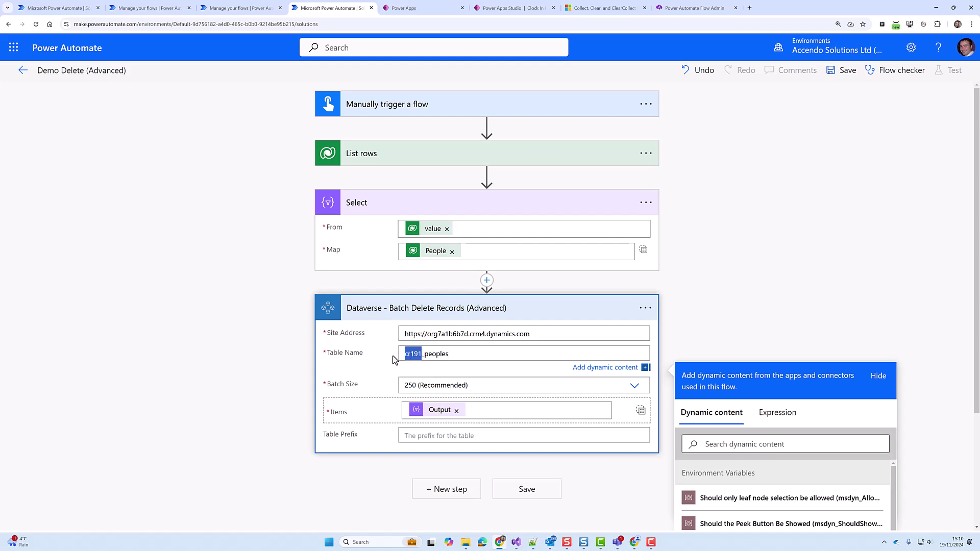
{"action": "left_click", "coordinate": [433, 431]}
{"action": "key", "text": "ctrl+v"}
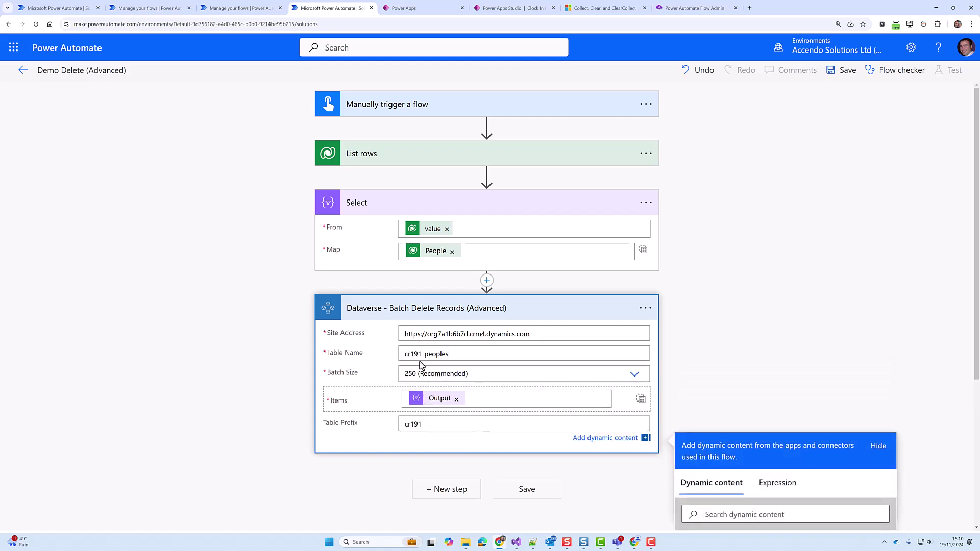
{"action": "left_click_drag", "start_coordinate": [408, 357], "coordinate": [395, 359]}
{"action": "key", "text": "BackSpace"}
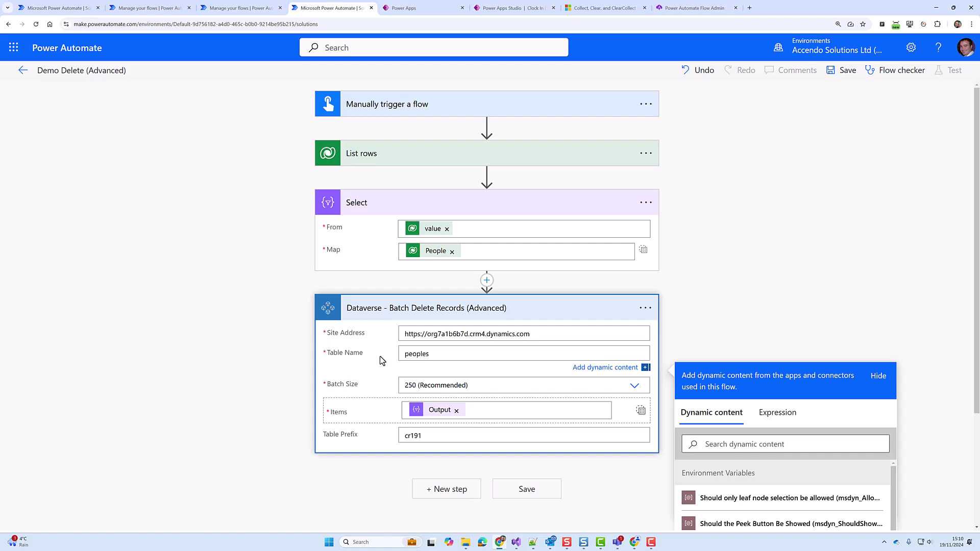
Step: Add an Invoke an HTTP request step using POST to the batch API Endpoint
{"action": "left_click", "coordinate": [448, 490]}
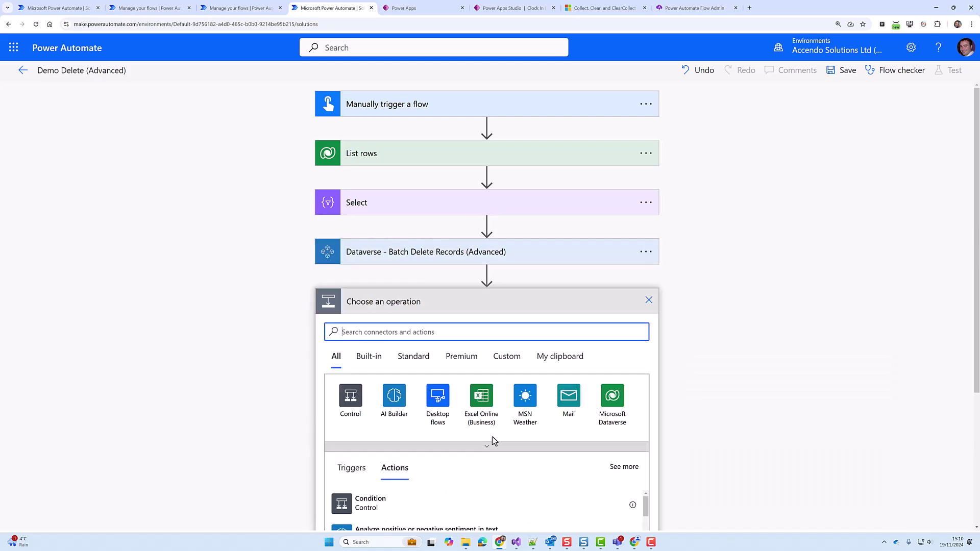
{"action": "type", "text": "invoke"}
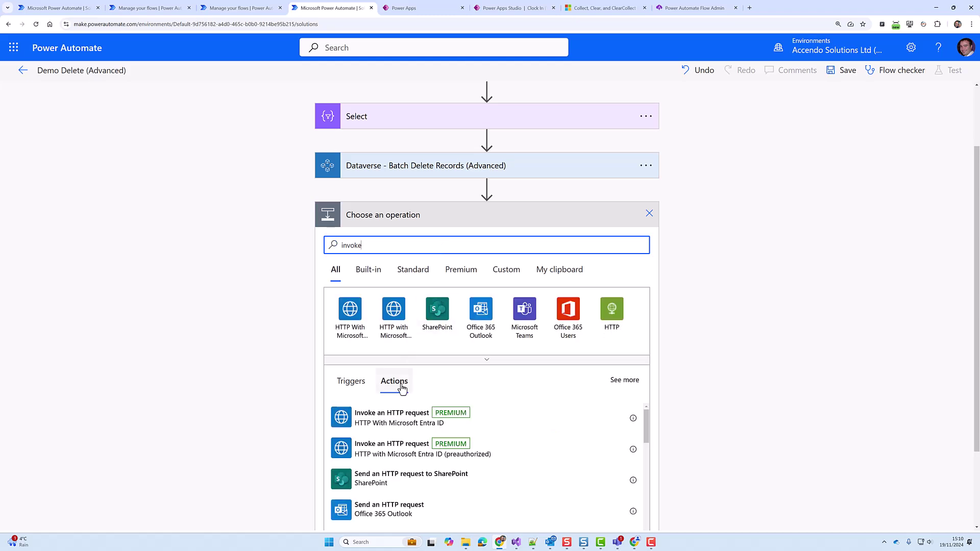
{"action": "left_click", "coordinate": [400, 452]}
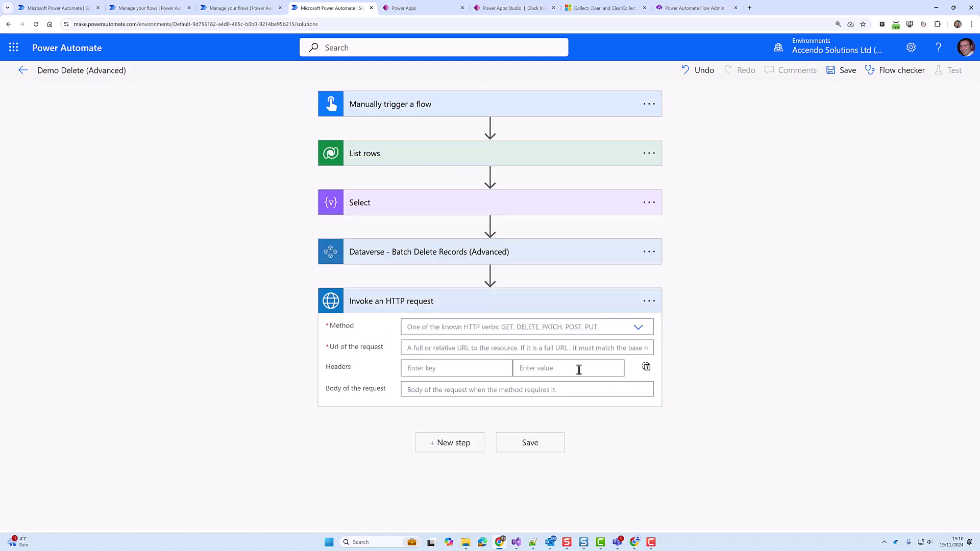
{"action": "left_click", "coordinate": [626, 330]}
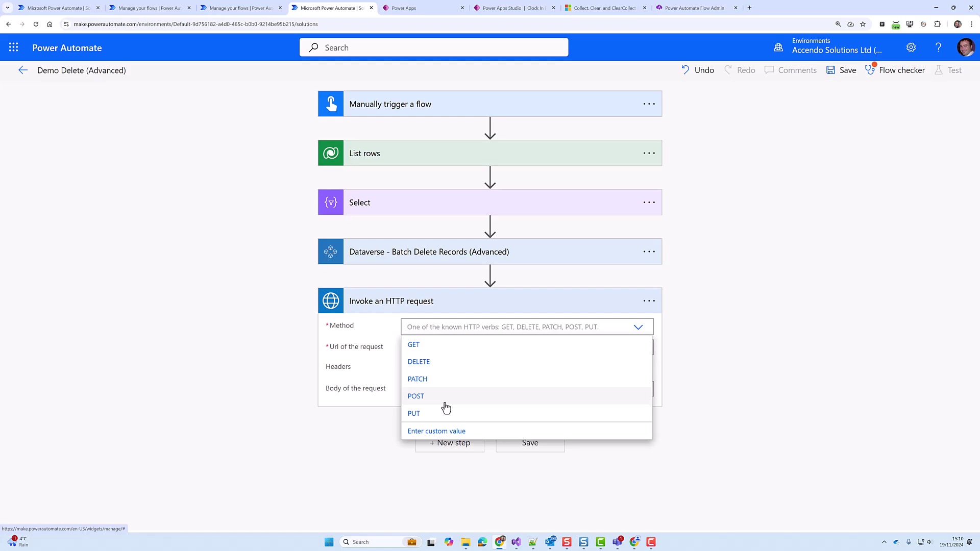
{"action": "left_click", "coordinate": [444, 403]}
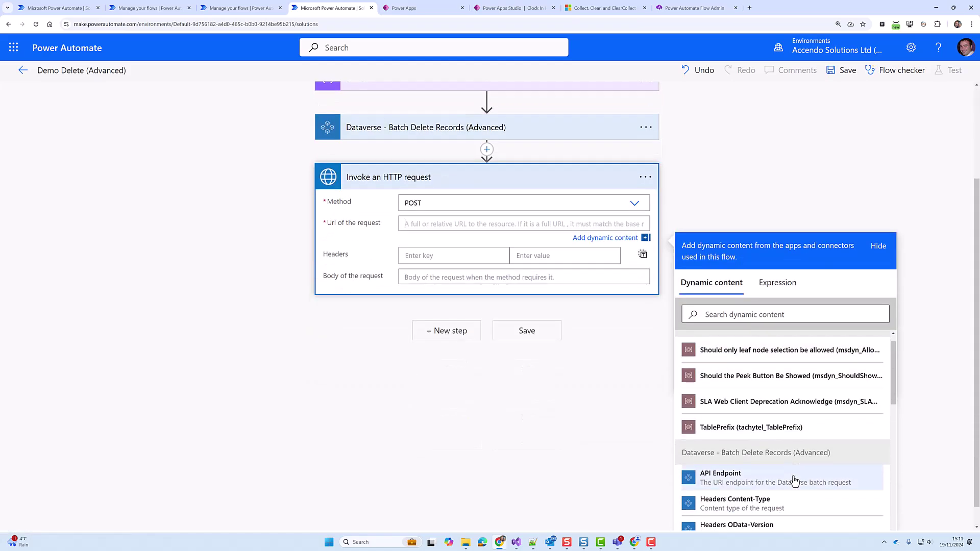
{"action": "scroll", "coordinate": [794, 481], "scroll_direction": "down", "scroll_amount": 2}
{"action": "left_click", "coordinate": [735, 405]}
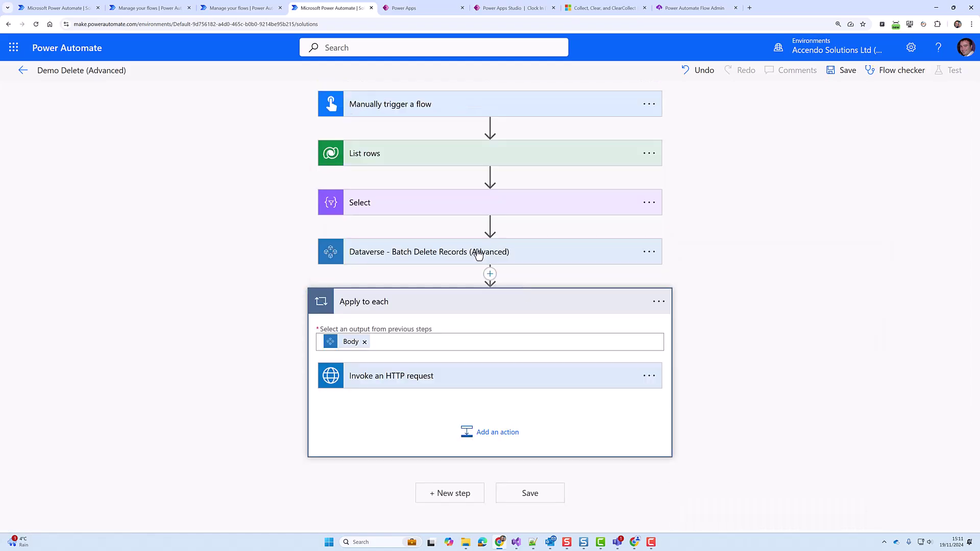
Step: Set the HTTP request's headers to the batch Headers and its body to BatchBody
{"action": "left_click", "coordinate": [507, 386]}
{"action": "left_click", "coordinate": [642, 372]}
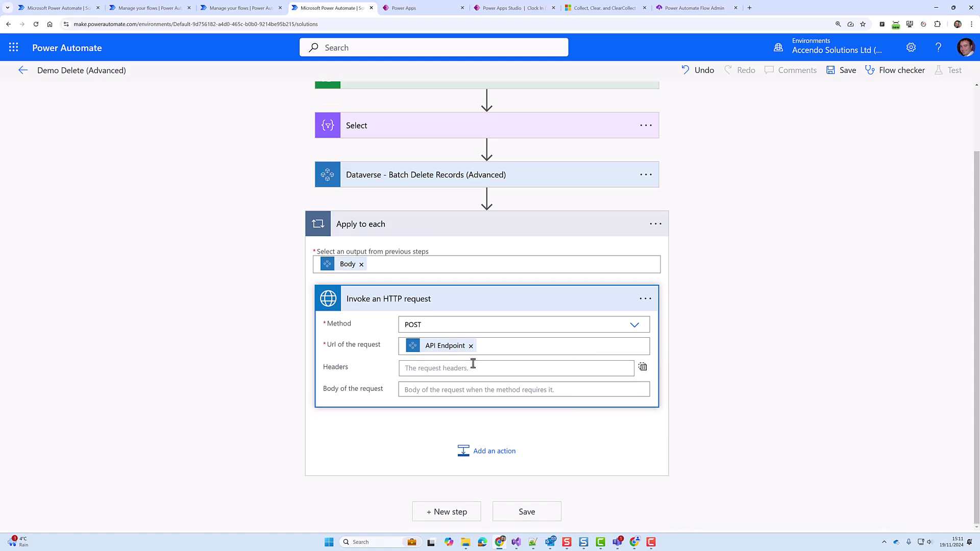
{"action": "left_click", "coordinate": [473, 368]}
{"action": "scroll", "coordinate": [765, 459], "scroll_direction": "down", "scroll_amount": 5}
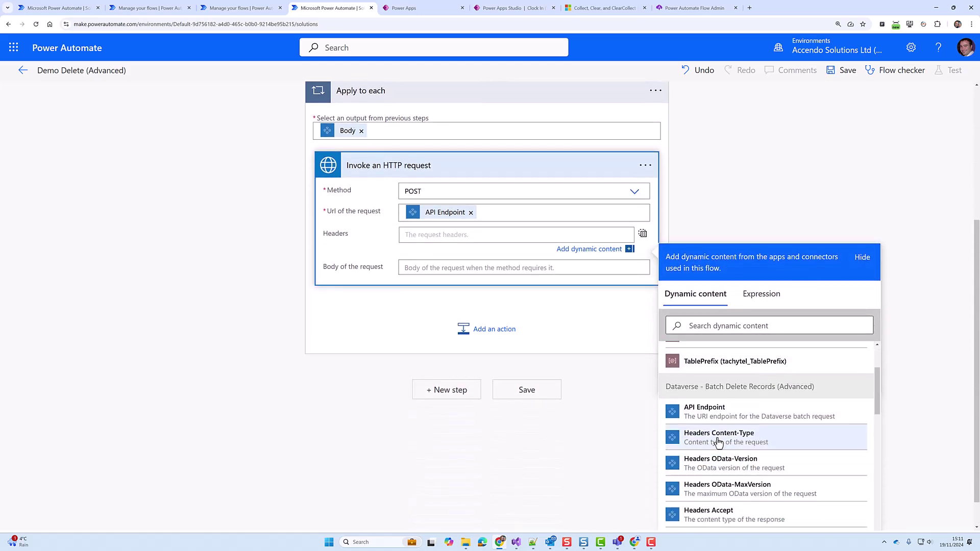
{"action": "scroll", "coordinate": [711, 498], "scroll_direction": "down", "scroll_amount": 3}
{"action": "left_click", "coordinate": [707, 452]}
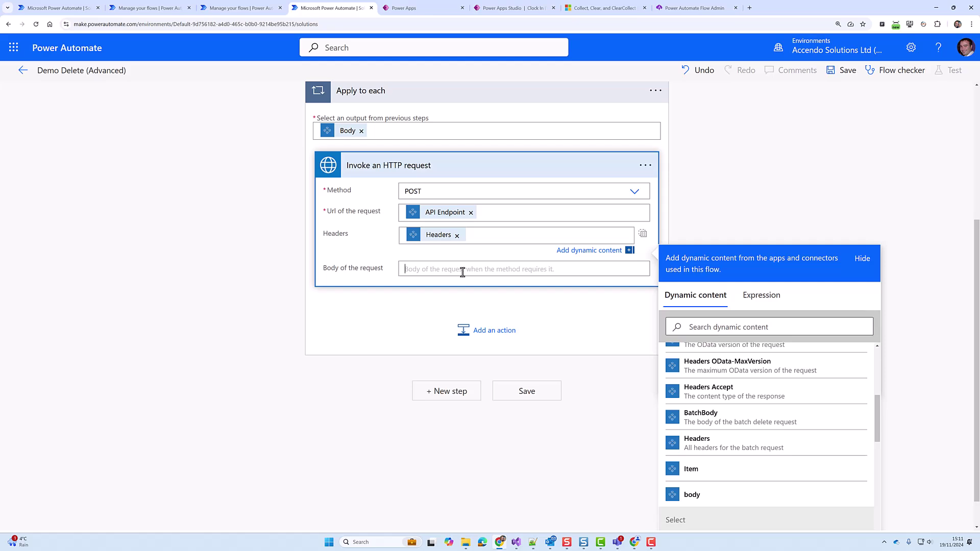
{"action": "left_click", "coordinate": [461, 270]}
{"action": "scroll", "coordinate": [730, 484], "scroll_direction": "down", "scroll_amount": 5}
{"action": "left_click", "coordinate": [730, 489]}
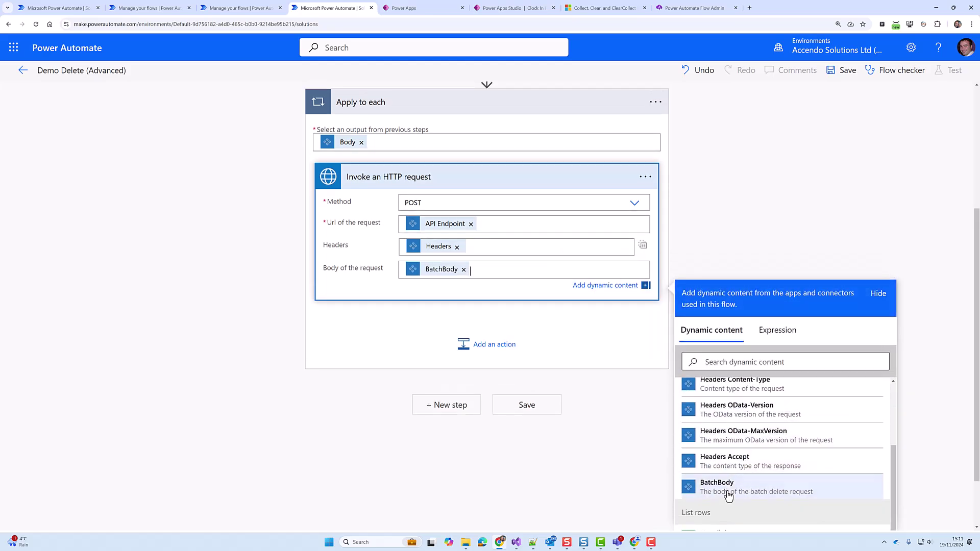
Step: Reload the People table in Power Apps, then save the flow
{"action": "left_click", "coordinate": [418, 11]}
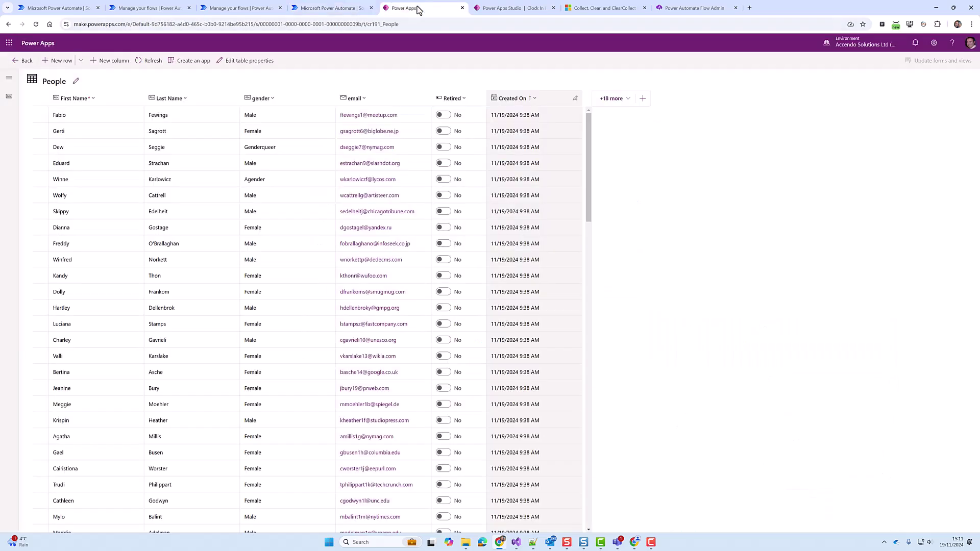
{"action": "left_click", "coordinate": [154, 61]}
{"action": "left_click", "coordinate": [305, 9]}
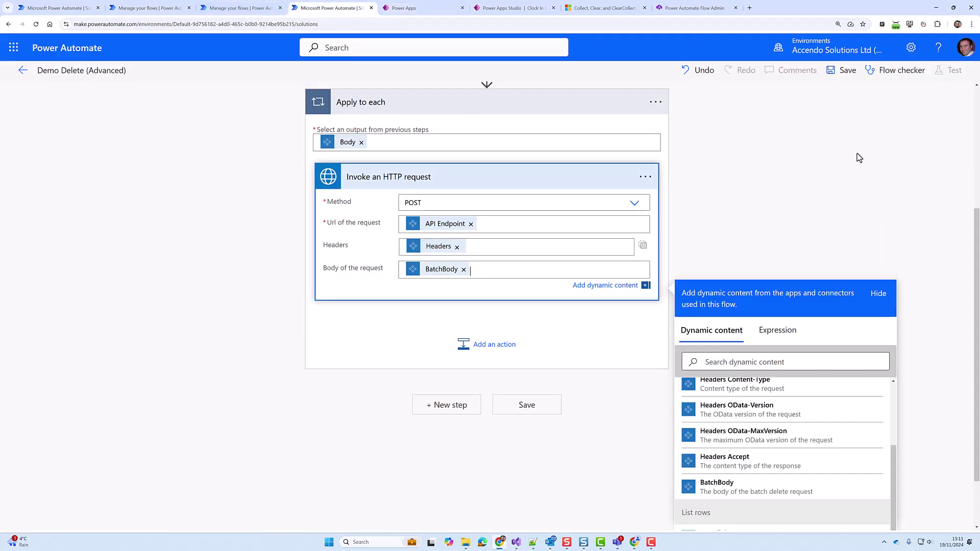
{"action": "left_click", "coordinate": [845, 72]}
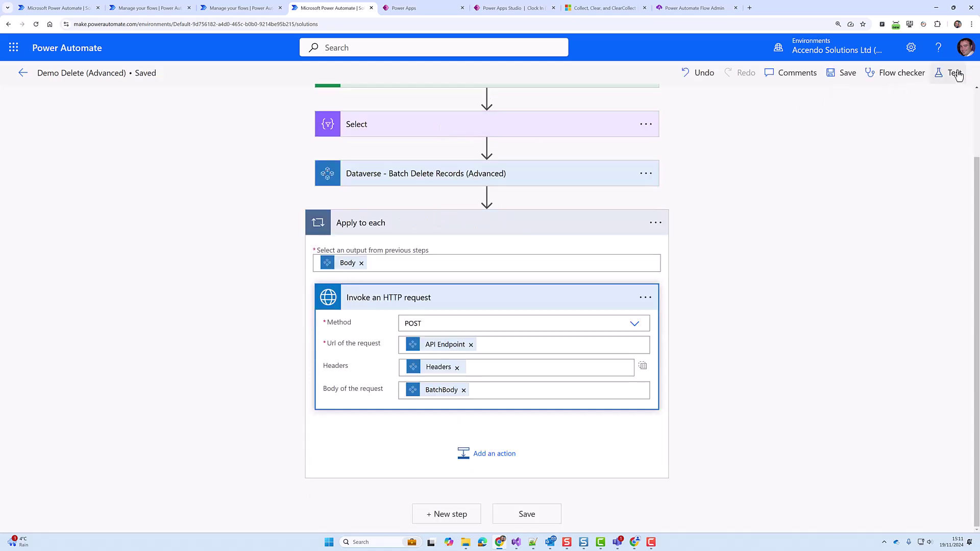
Step: Run a manual test of Demo Delete (Advanced), accepting the connections
{"action": "left_click", "coordinate": [954, 72]}
{"action": "left_click", "coordinate": [790, 101]}
{"action": "left_click", "coordinate": [805, 516]}
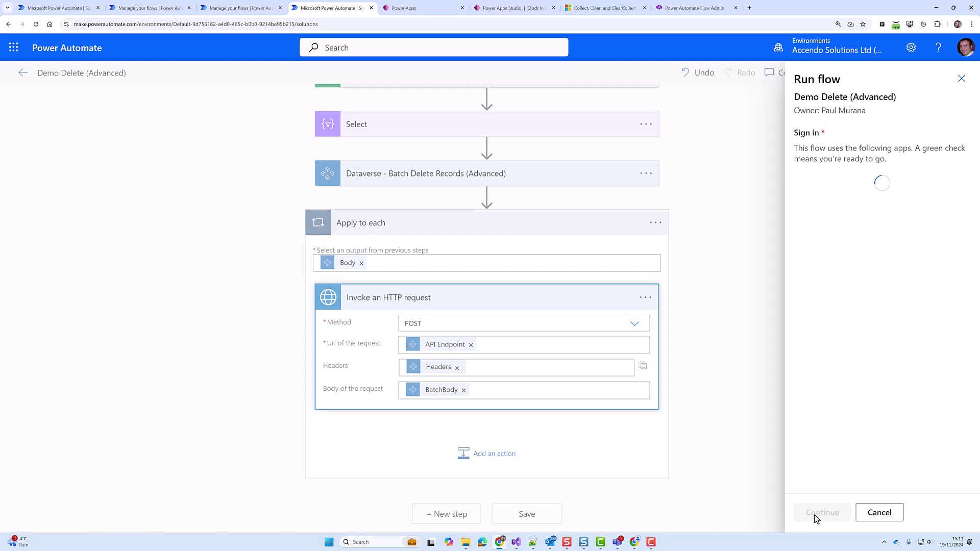
{"action": "left_click", "coordinate": [815, 515]}
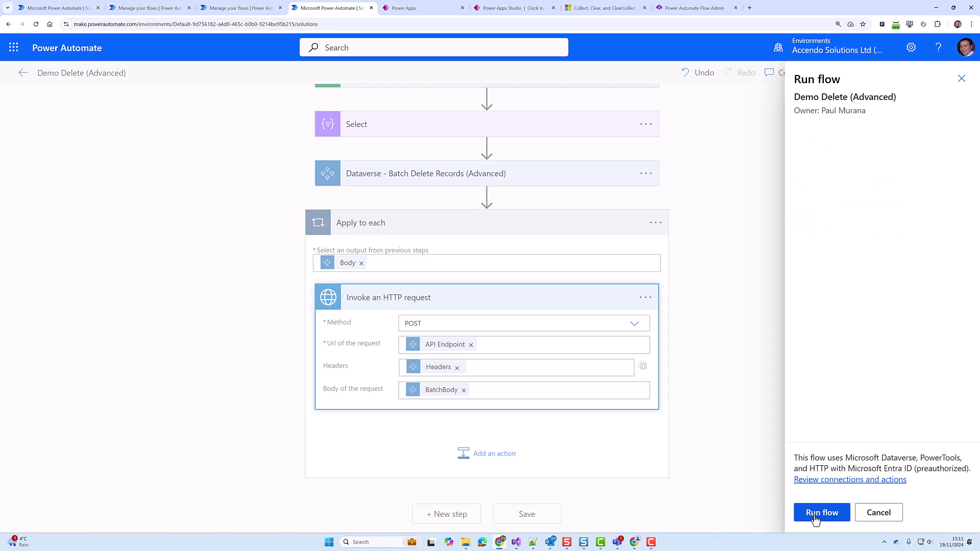
{"action": "left_click", "coordinate": [815, 517]}
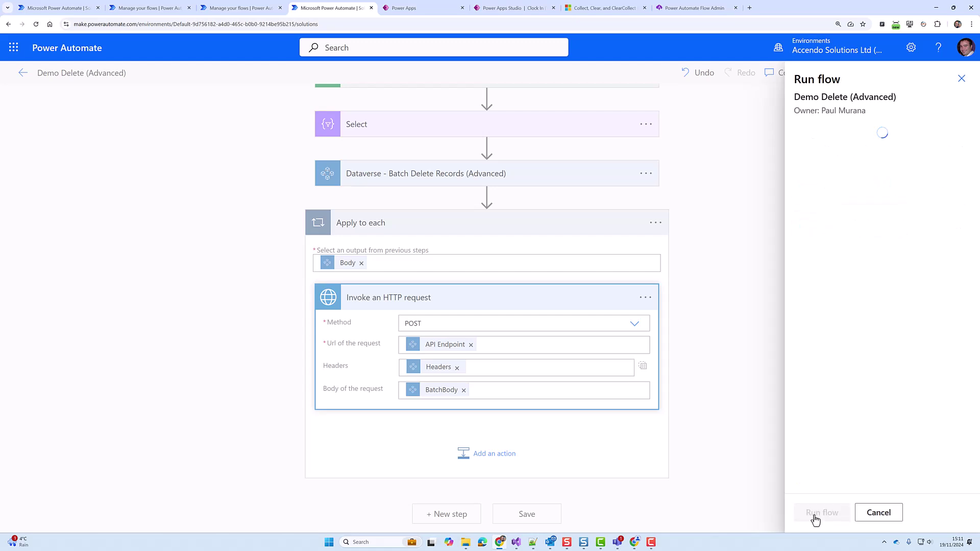
{"action": "left_click", "coordinate": [815, 519]}
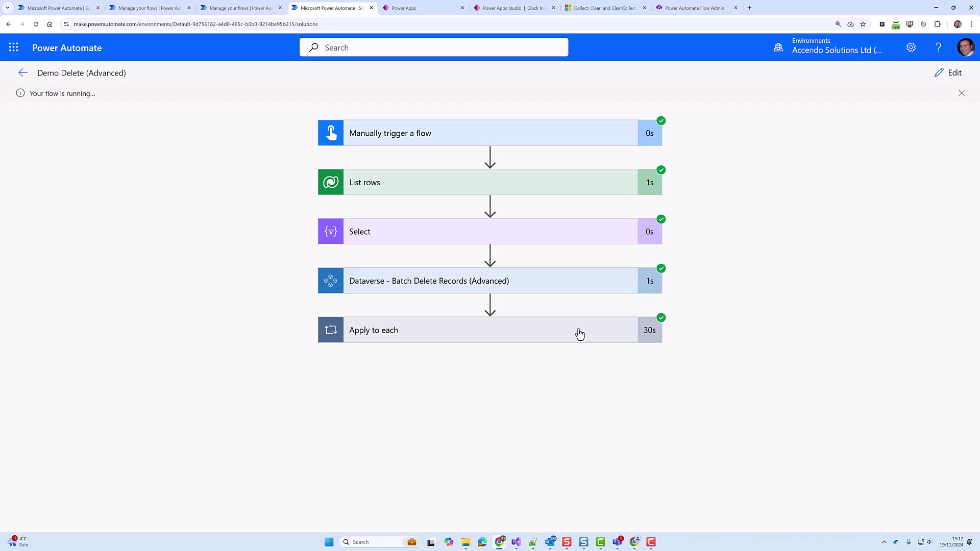
Step: Check the HTTP request inputs, confirm the People table is empty, and step through loop iterations
{"action": "left_click", "coordinate": [580, 333]}
{"action": "left_click", "coordinate": [538, 387]}
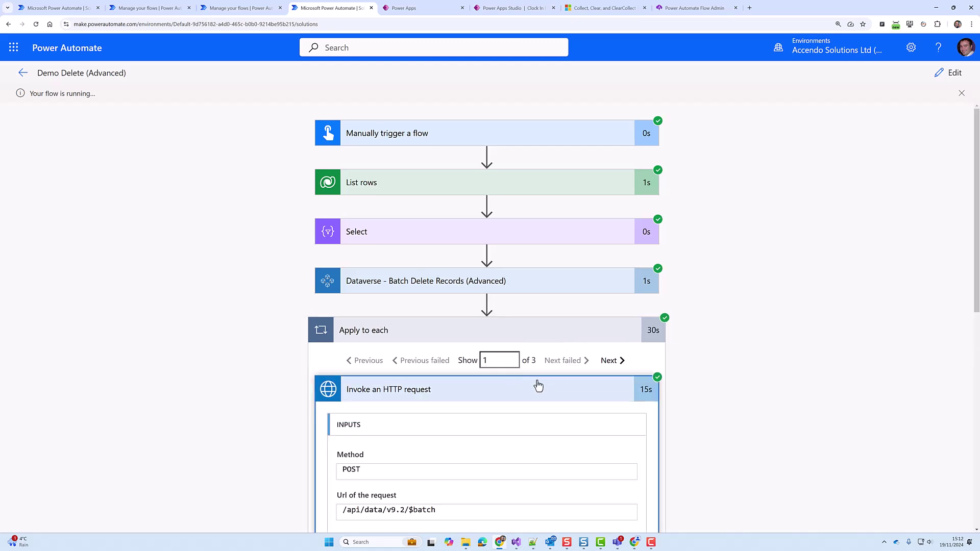
{"action": "left_click", "coordinate": [508, 392]}
{"action": "left_click", "coordinate": [403, 8]}
{"action": "left_click", "coordinate": [149, 60]}
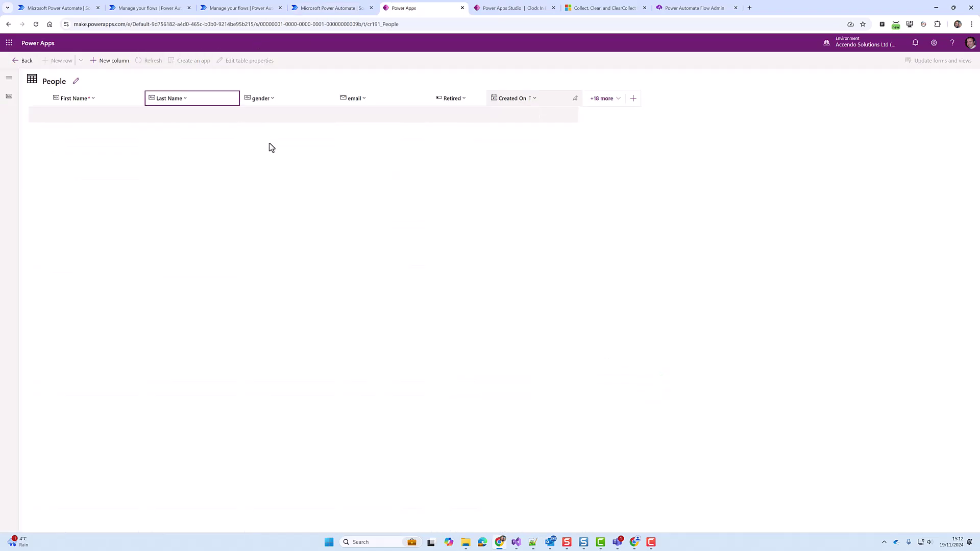
{"action": "left_click", "coordinate": [312, 8]}
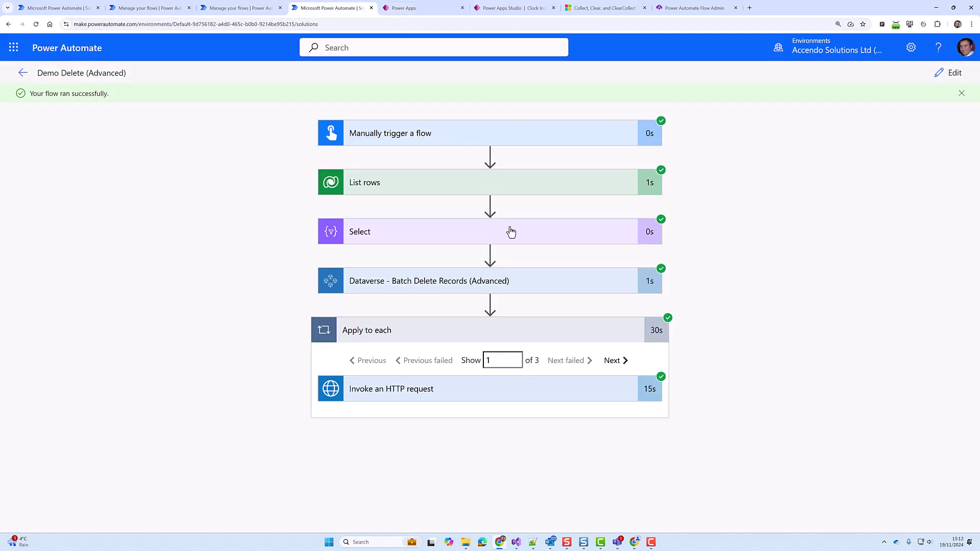
{"action": "left_click", "coordinate": [616, 360]}
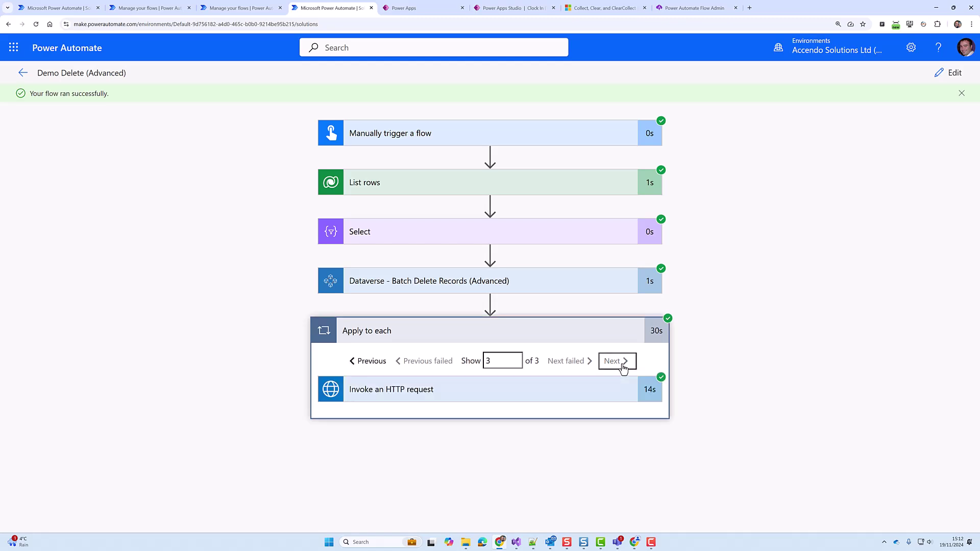